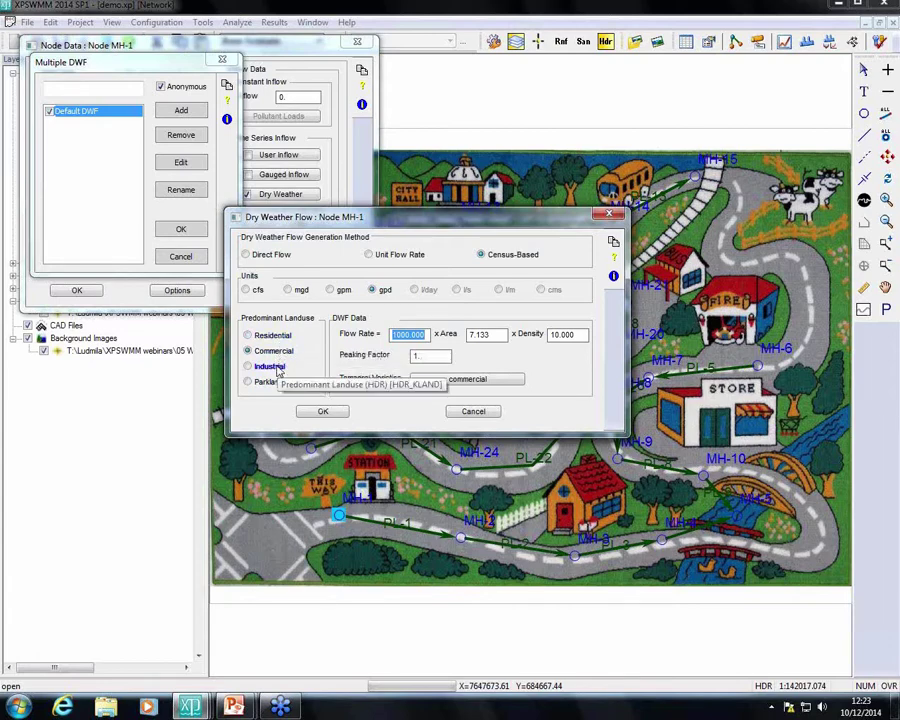
- Set node MH-1's dry weather flow to the Census-Based method with Industrial land use and a peaking factor of 1
{"action": "left_click", "coordinate": [279, 371]}
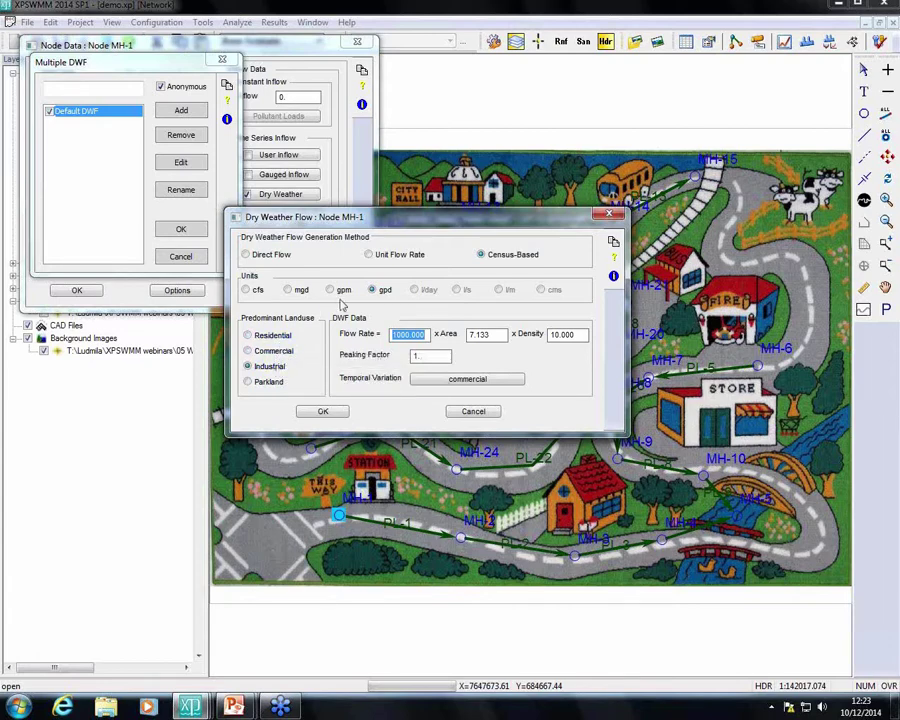
{"action": "left_click", "coordinate": [274, 259]}
{"action": "left_click", "coordinate": [388, 258]}
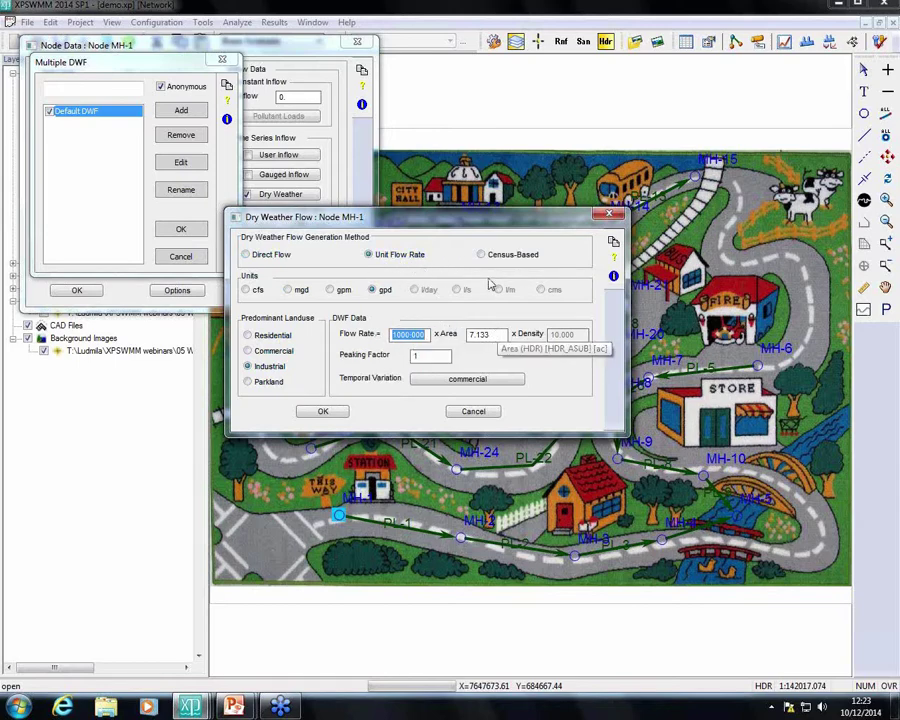
{"action": "left_click", "coordinate": [483, 254]}
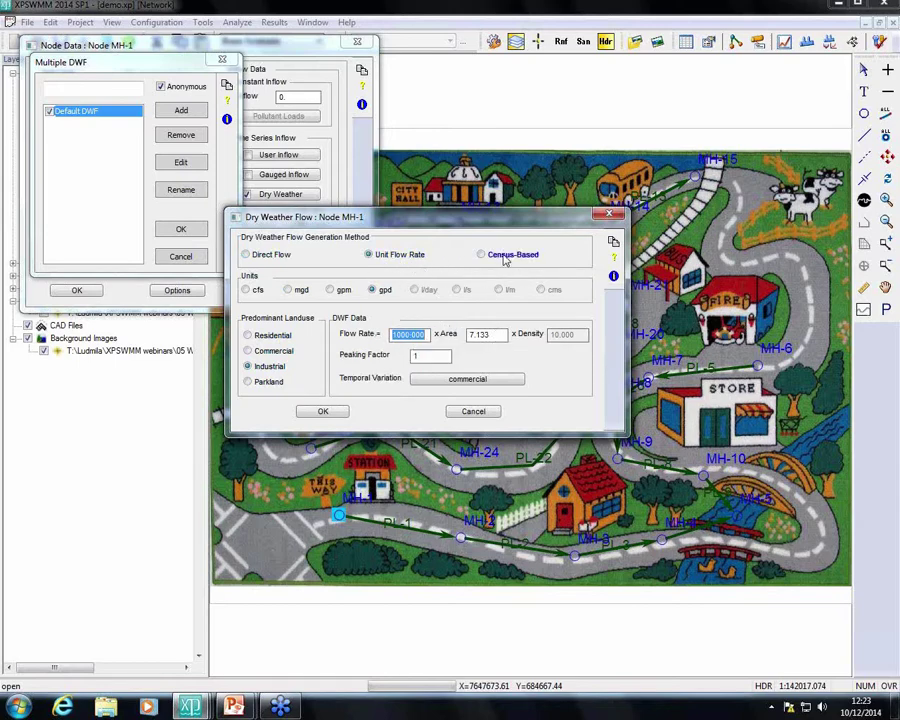
{"action": "left_click", "coordinate": [420, 356]}
{"action": "type", "text": "1"}
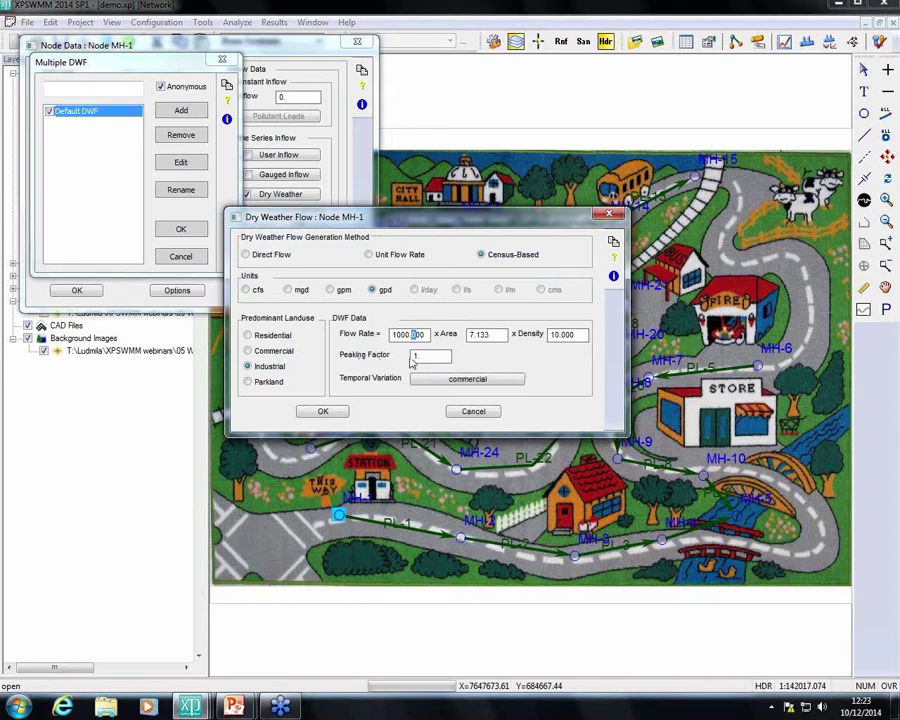
- Review the daily and hourly multipliers of the industrial temporal variation
{"action": "left_click", "coordinate": [457, 382]}
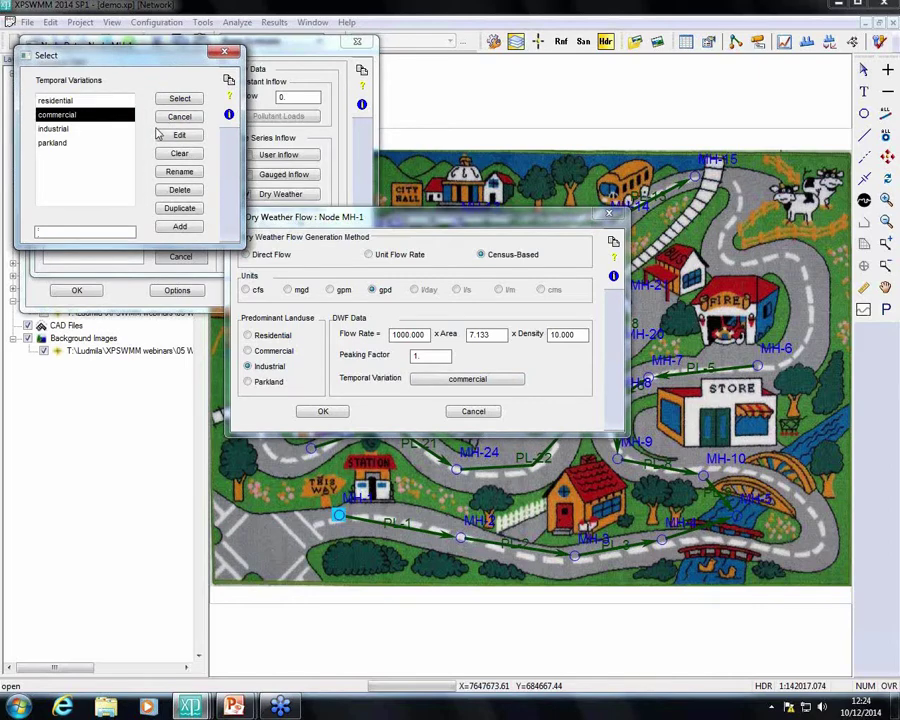
{"action": "left_click", "coordinate": [55, 100]}
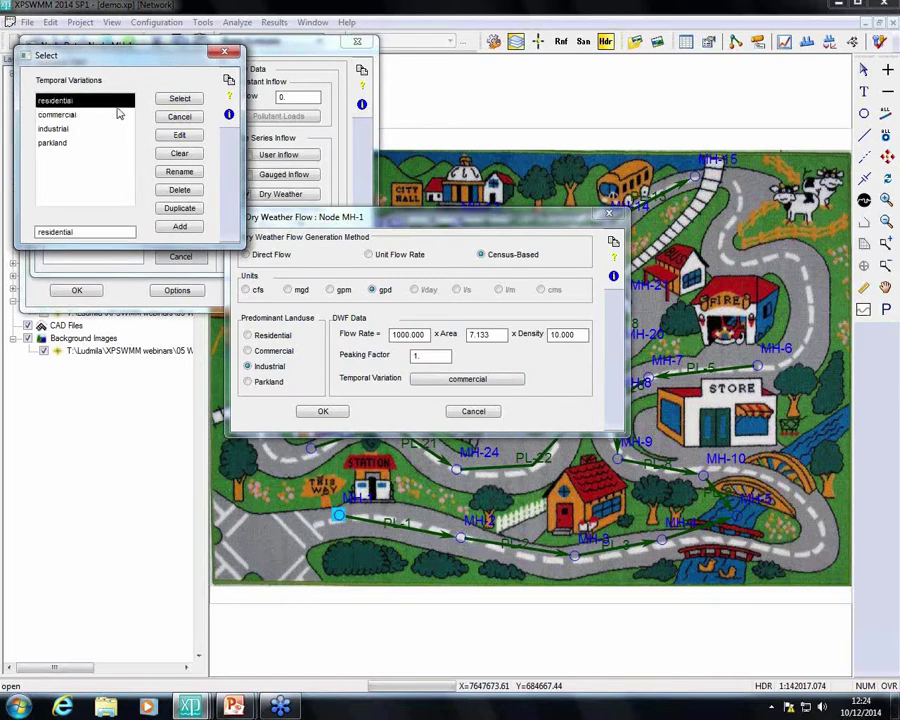
{"action": "left_click", "coordinate": [72, 130]}
{"action": "left_click", "coordinate": [179, 135]}
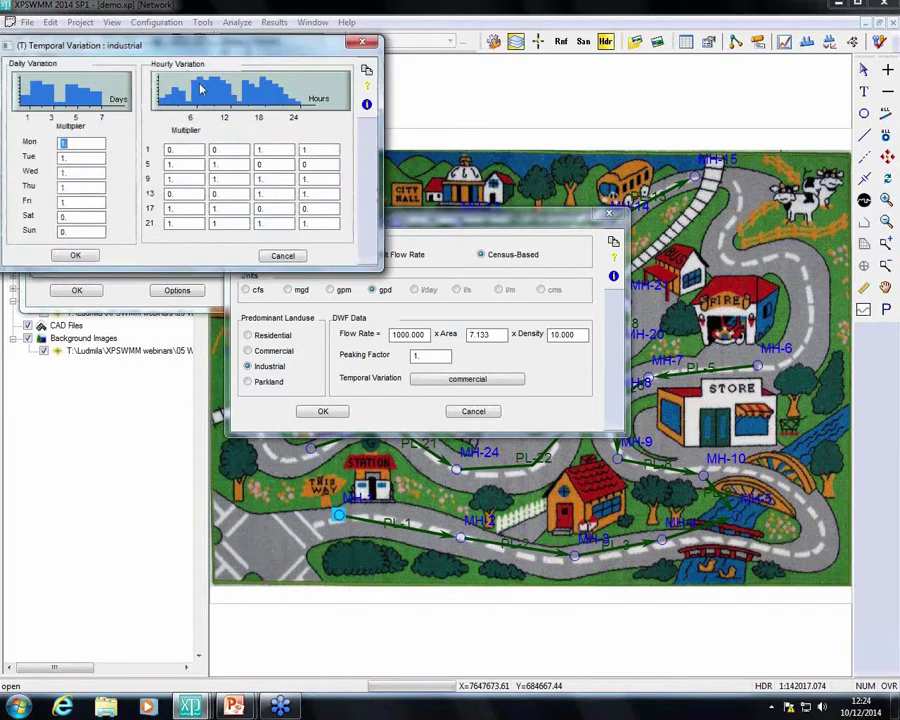
{"action": "left_click_drag", "start_coordinate": [131, 42], "coordinate": [145, 56]}
{"action": "left_click_drag", "start_coordinate": [205, 75], "coordinate": [209, 80]}
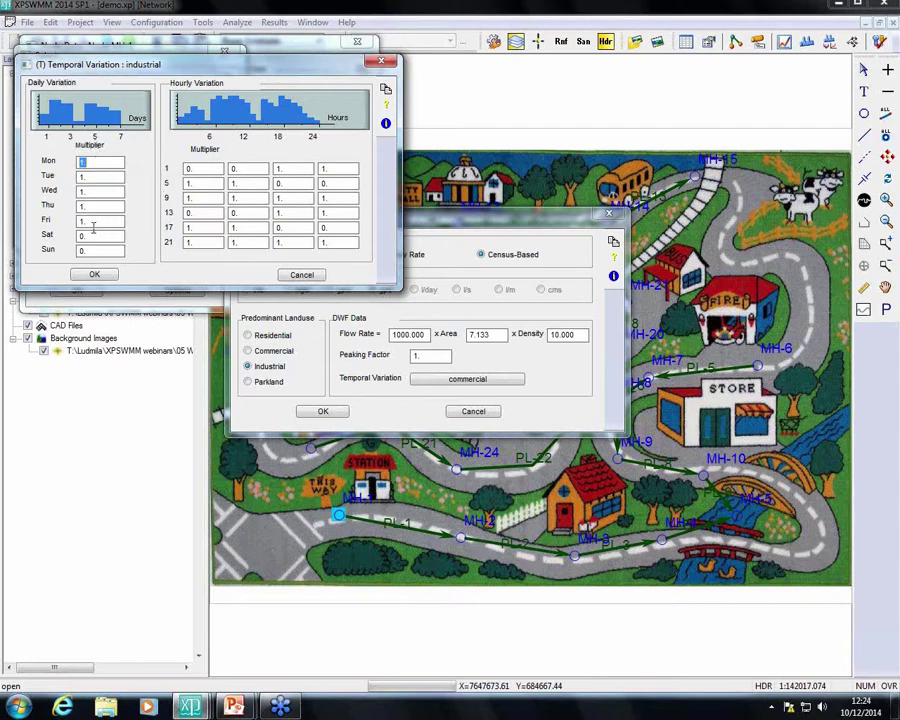
{"action": "left_click", "coordinate": [104, 276]}
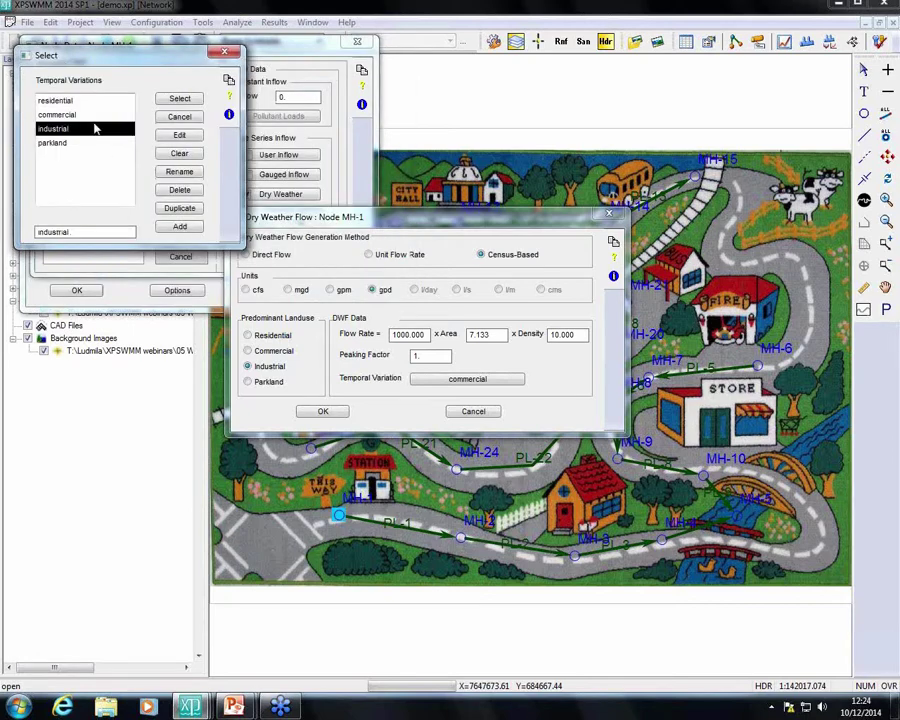
- Review the residential temporal variation and assign it to node MH-1's dry weather flow, saving the node data
{"action": "left_click", "coordinate": [93, 115]}
{"action": "left_click", "coordinate": [95, 104]}
{"action": "left_click", "coordinate": [179, 135]}
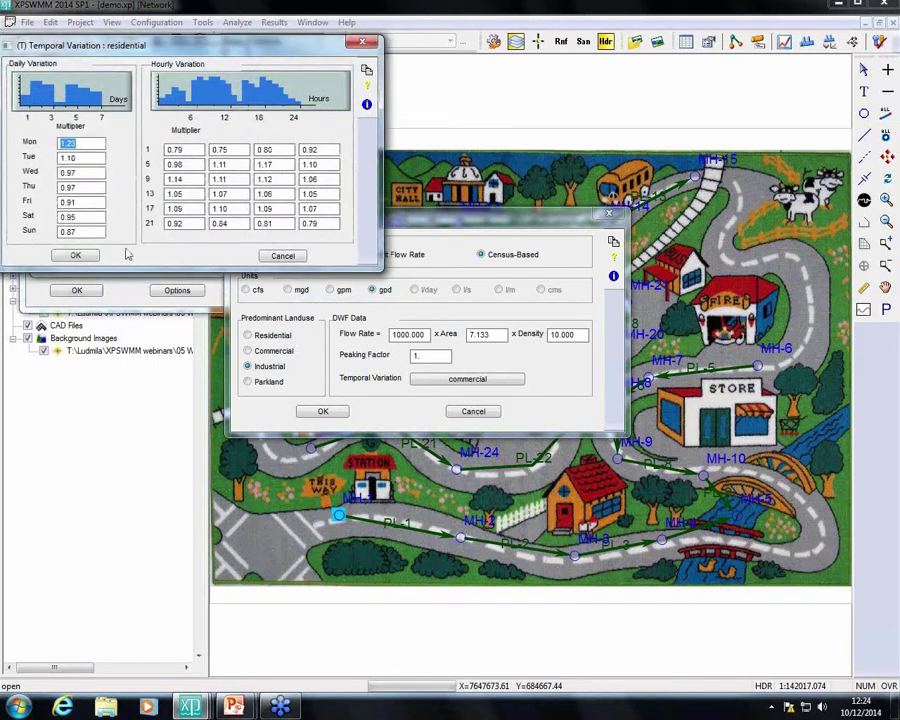
{"action": "left_click", "coordinate": [75, 255]}
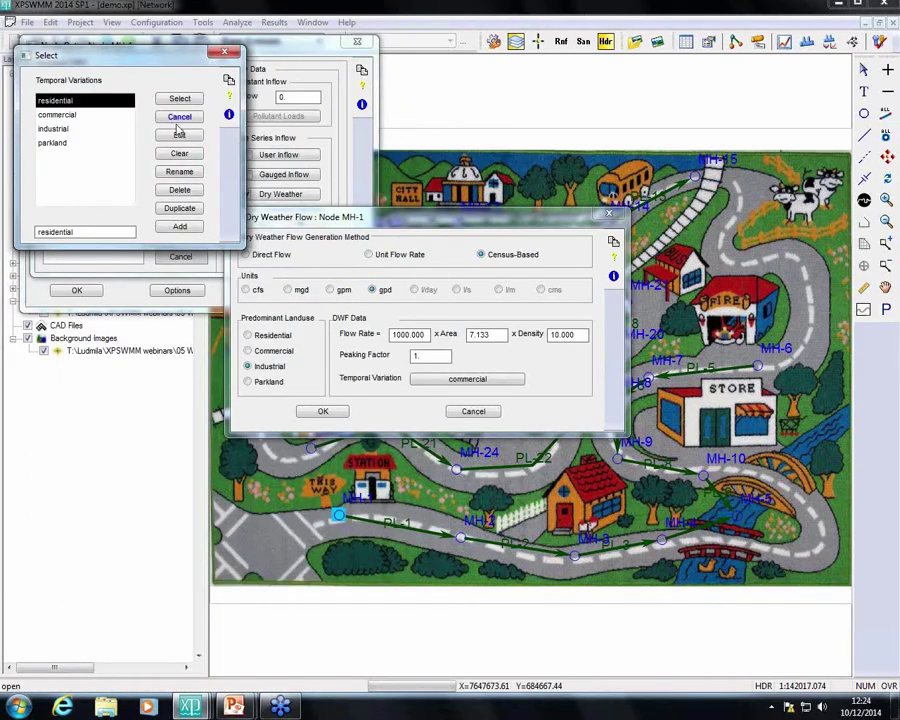
{"action": "left_click", "coordinate": [180, 96]}
{"action": "left_click", "coordinate": [323, 413]}
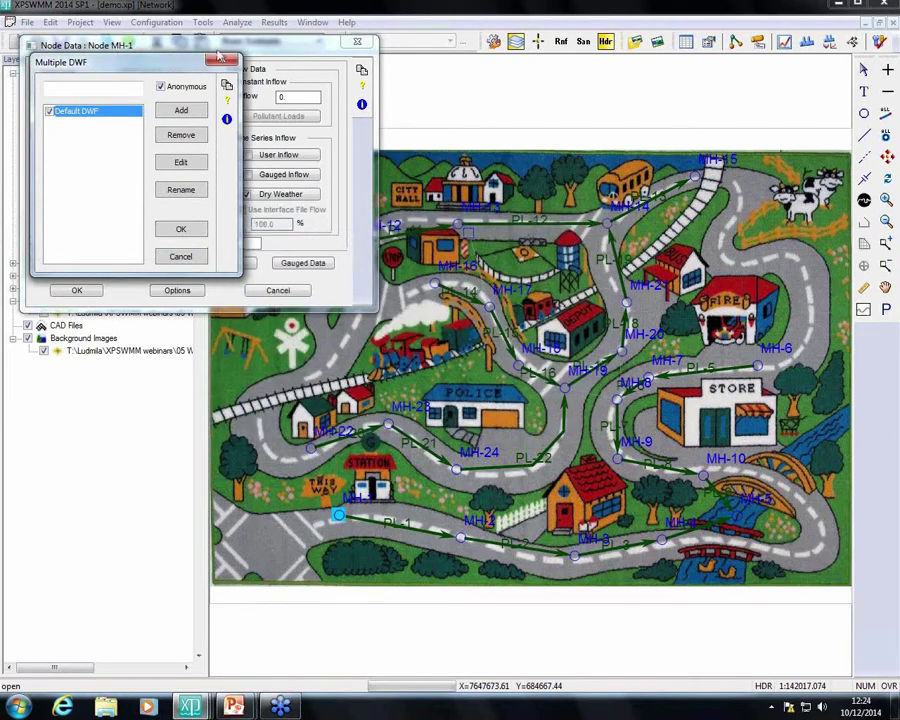
{"action": "left_click", "coordinate": [223, 59]}
{"action": "left_click", "coordinate": [80, 290]}
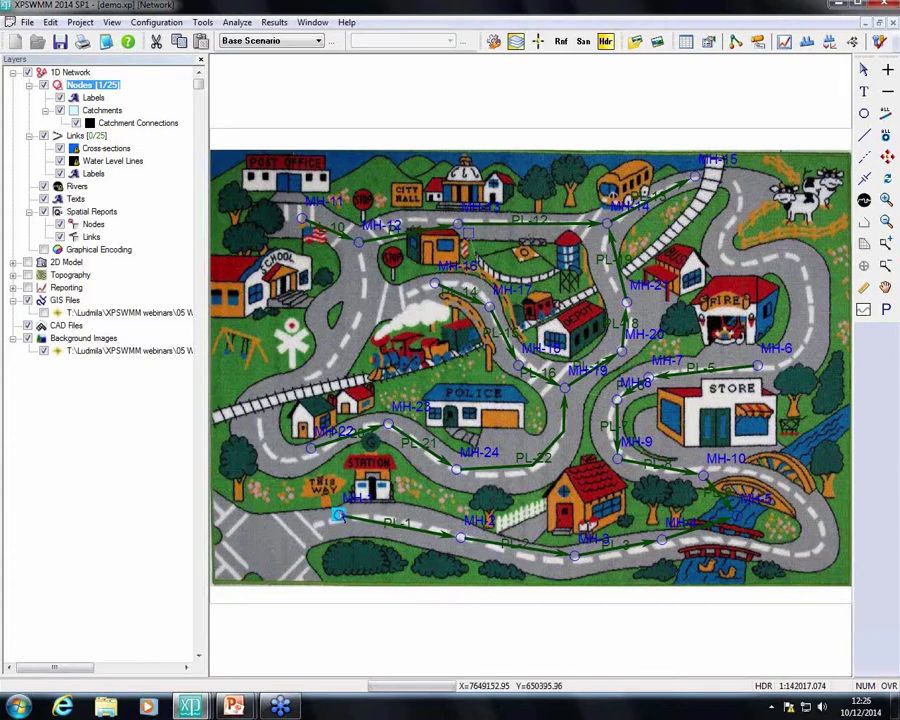
{"action": "double_click", "coordinate": [339, 513]}
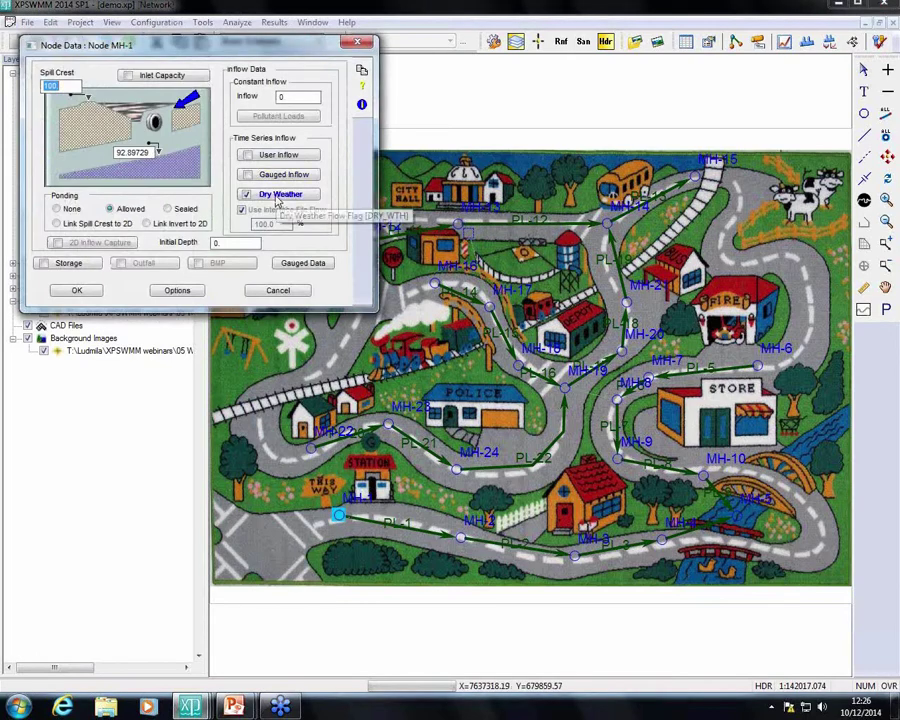
{"action": "left_click", "coordinate": [280, 195]}
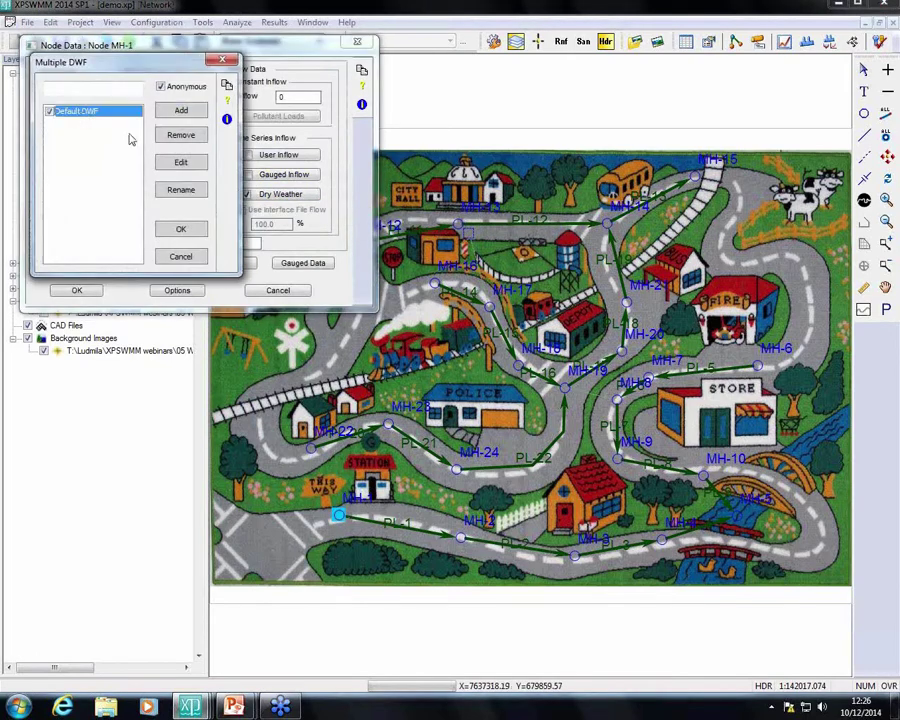
{"action": "left_click", "coordinate": [181, 162]}
{"action": "double_click", "coordinate": [220, 184]}
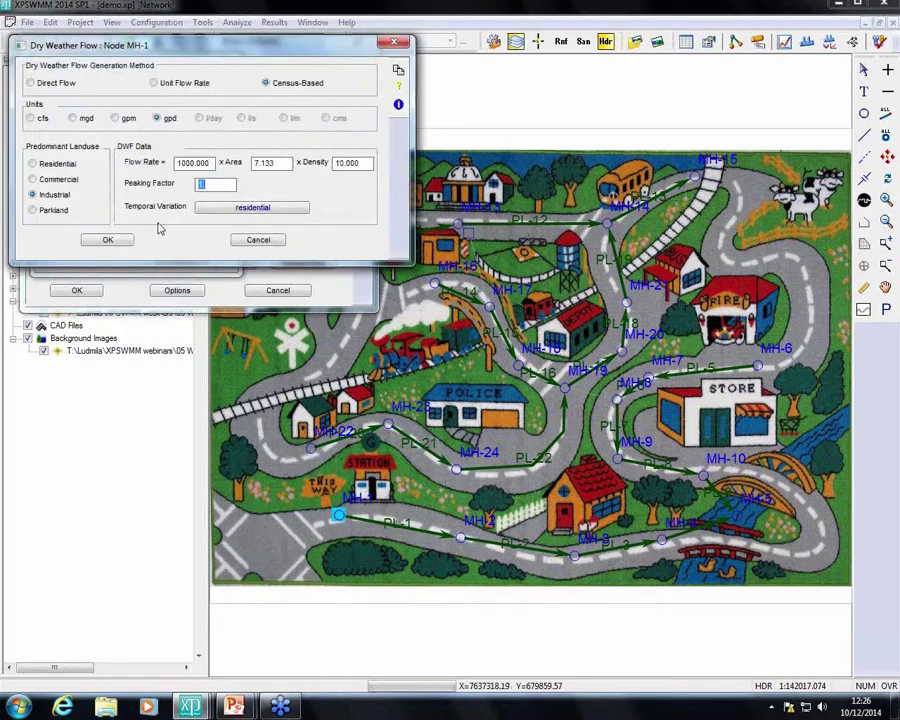
{"action": "type", "text": "3"}
{"action": "left_click", "coordinate": [55, 164]}
{"action": "type", "text": "6"}
{"action": "left_click", "coordinate": [55, 197]}
{"action": "left_click", "coordinate": [258, 240]}
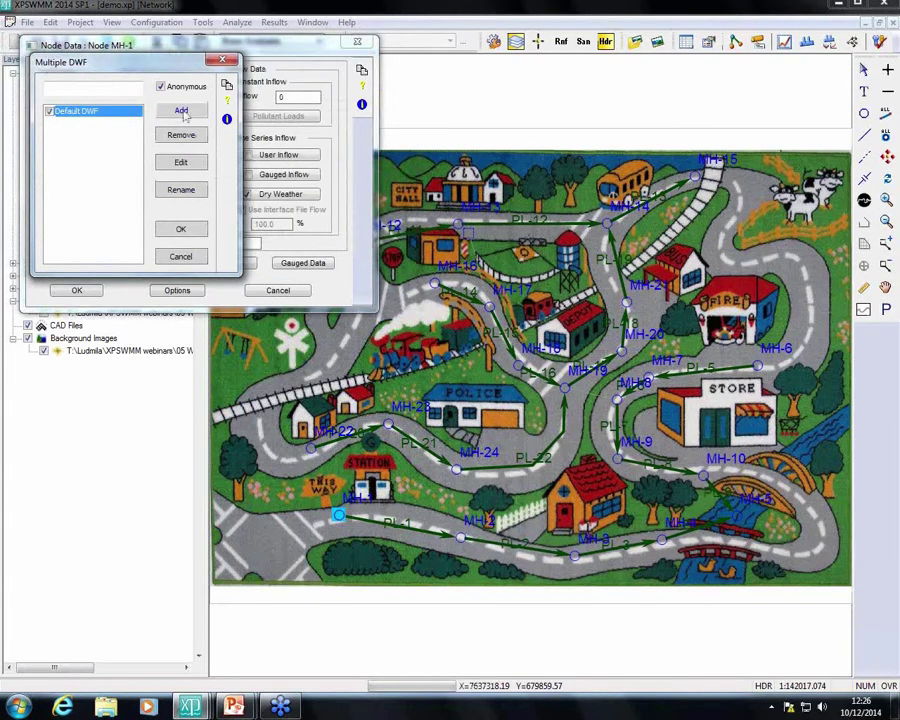
{"action": "left_click", "coordinate": [232, 62]}
{"action": "left_click", "coordinate": [77, 290]}
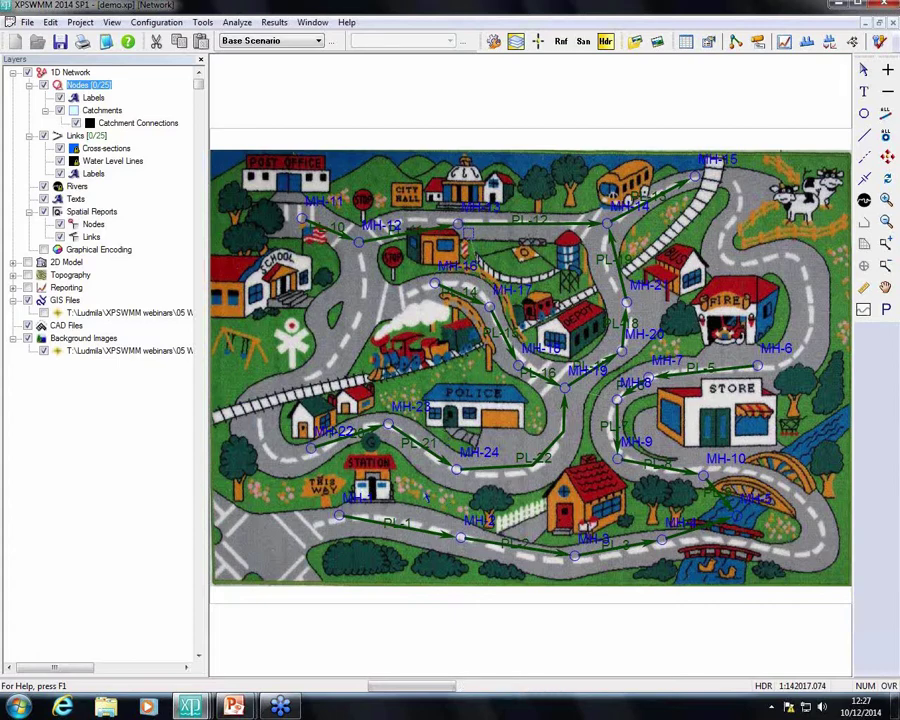
- Try adding a second dry weather flow entry to node MH-1 and open its settings, leaving without saving
{"action": "double_click", "coordinate": [338, 515]}
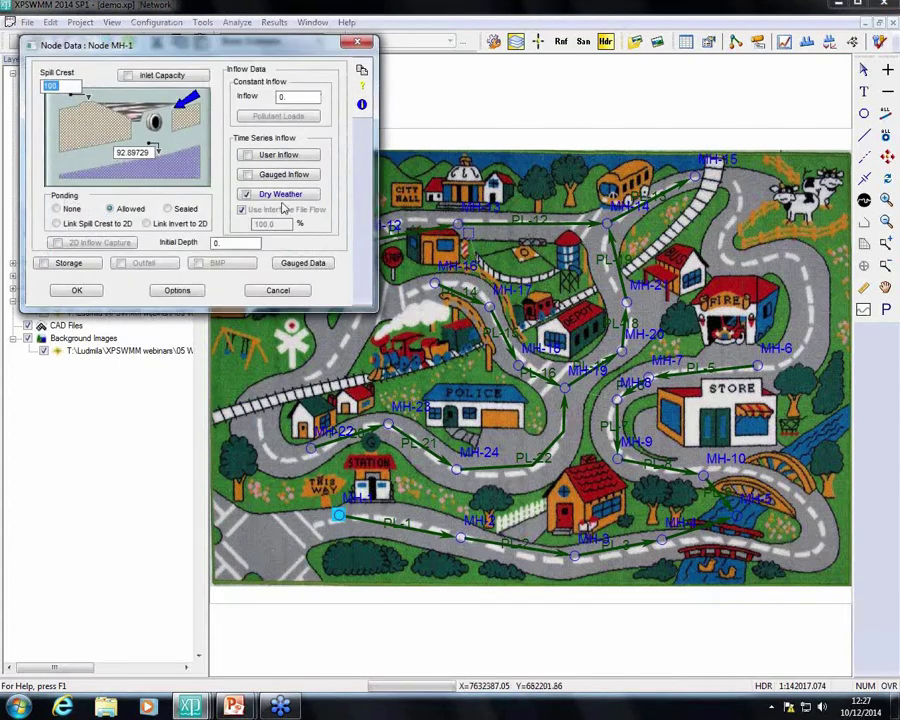
{"action": "left_click", "coordinate": [280, 194]}
{"action": "left_click", "coordinate": [181, 111]}
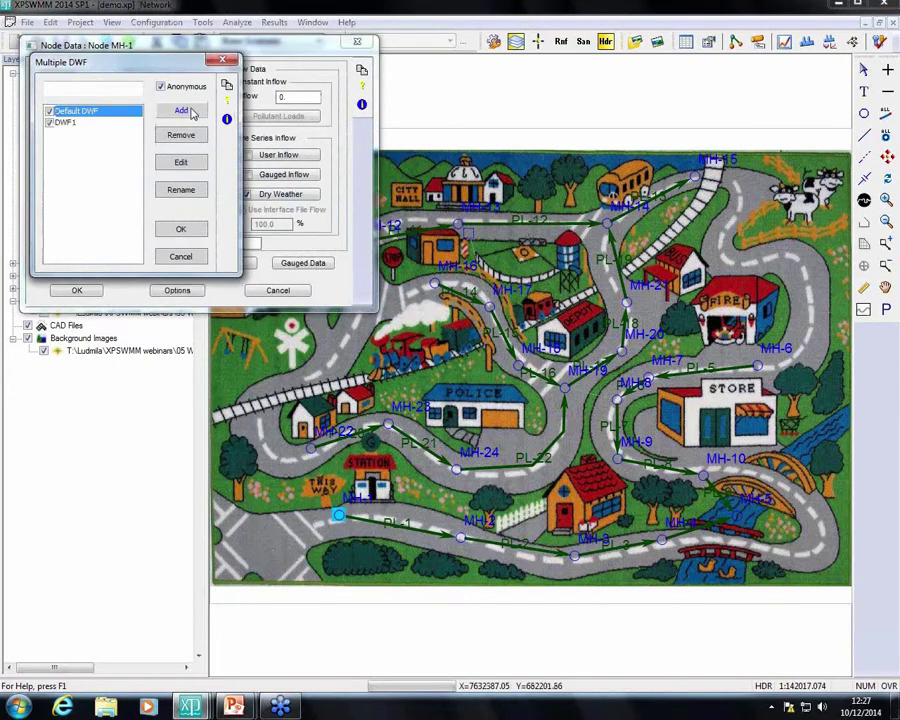
{"action": "left_click", "coordinate": [62, 122]}
{"action": "left_click", "coordinate": [180, 162]}
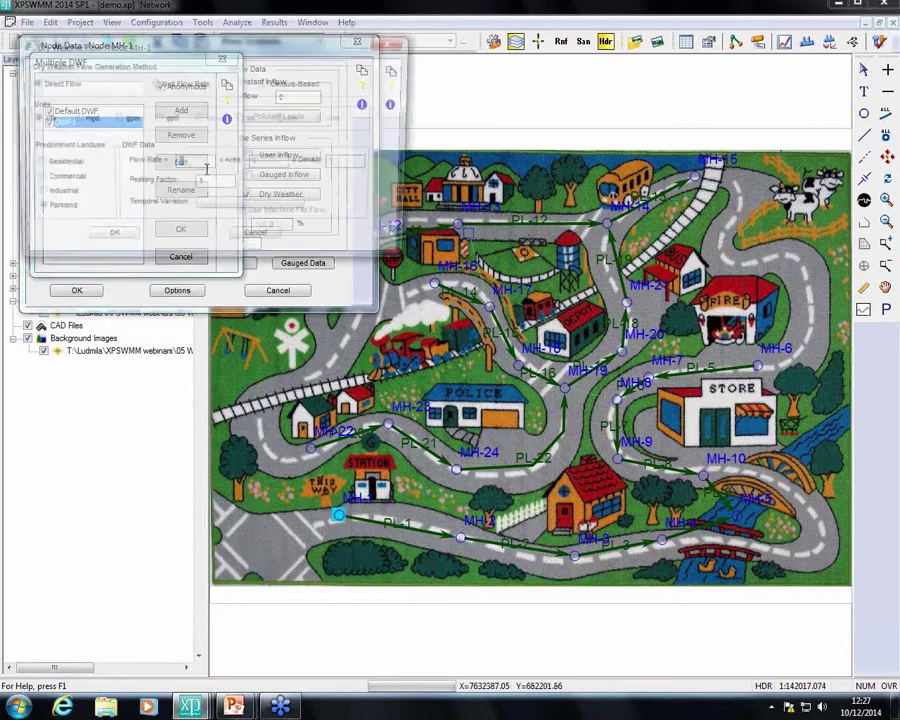
{"action": "left_click", "coordinate": [395, 43]}
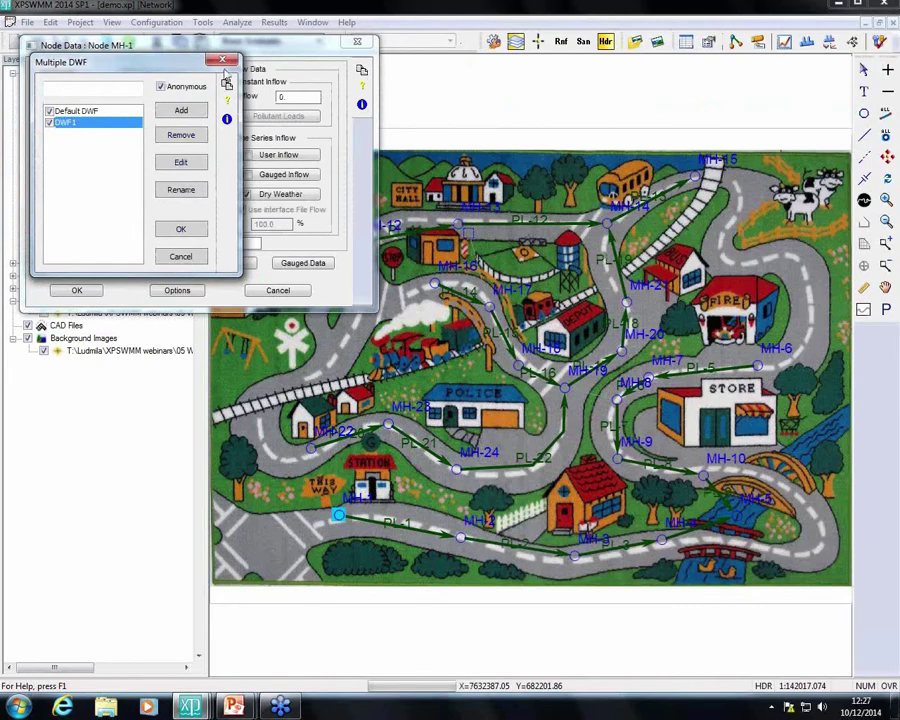
{"action": "left_click", "coordinate": [223, 61]}
{"action": "left_click", "coordinate": [354, 43]}
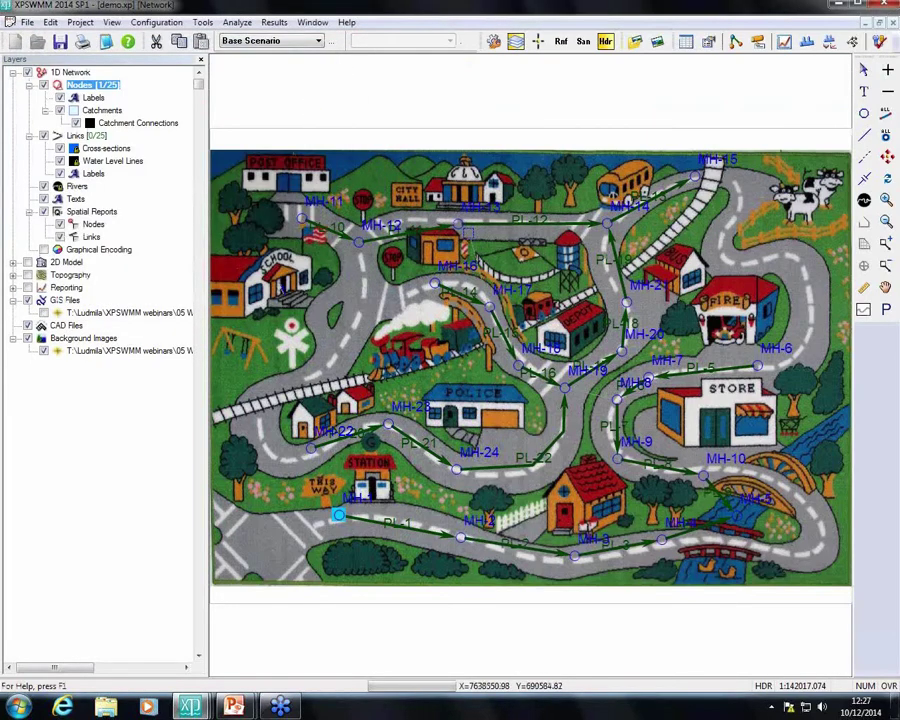
- Insert four blank rows in the user inflow hydrograph of node MH-1
{"action": "double_click", "coordinate": [337, 515]}
{"action": "left_click", "coordinate": [278, 157]}
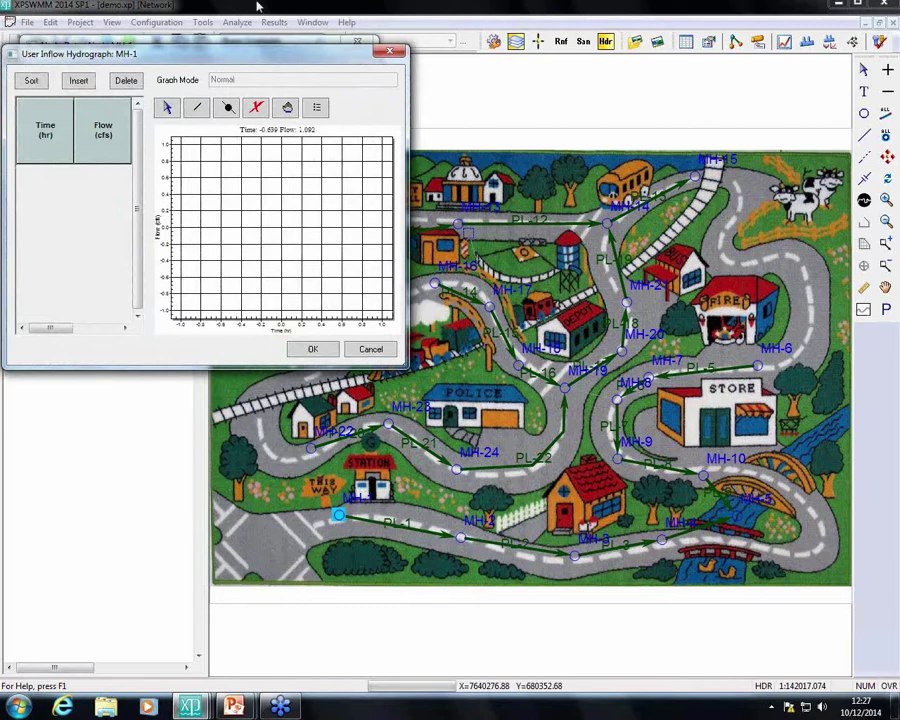
{"action": "left_click", "coordinate": [78, 81]}
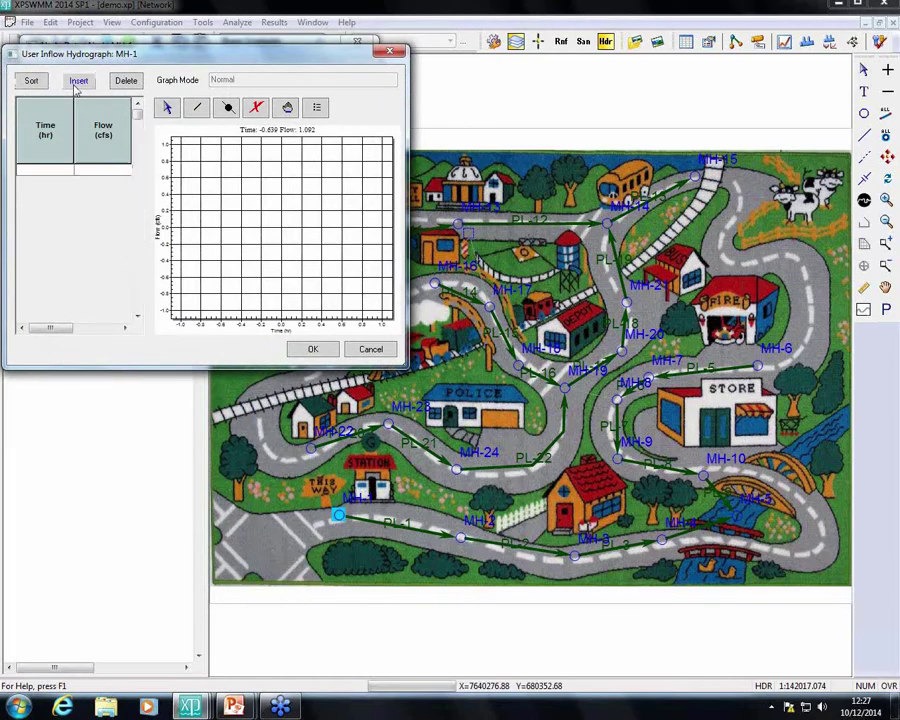
{"action": "left_click", "coordinate": [45, 170]}
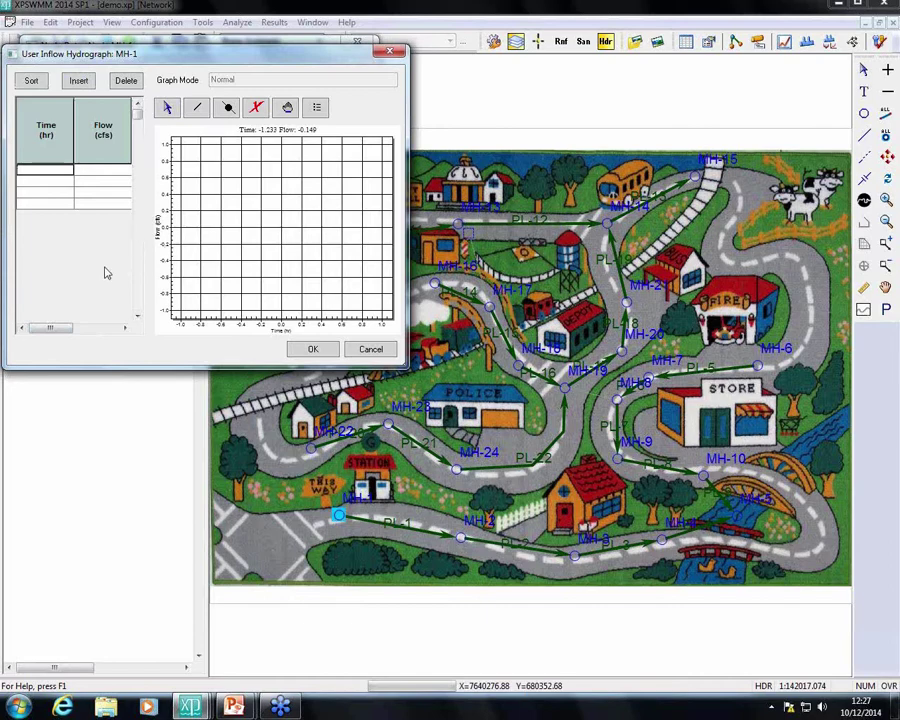
- Enter hydrograph times of 0, 1, 2 and 3 hr in the four rows
{"action": "type", "text": "0"}
{"action": "key", "text": "Return"}
{"action": "type", "text": "1"}
{"action": "key", "text": "Return"}
{"action": "type", "text": "2"}
{"action": "key", "text": "Return"}
{"action": "type", "text": "3"}
{"action": "key", "text": "Tab"}
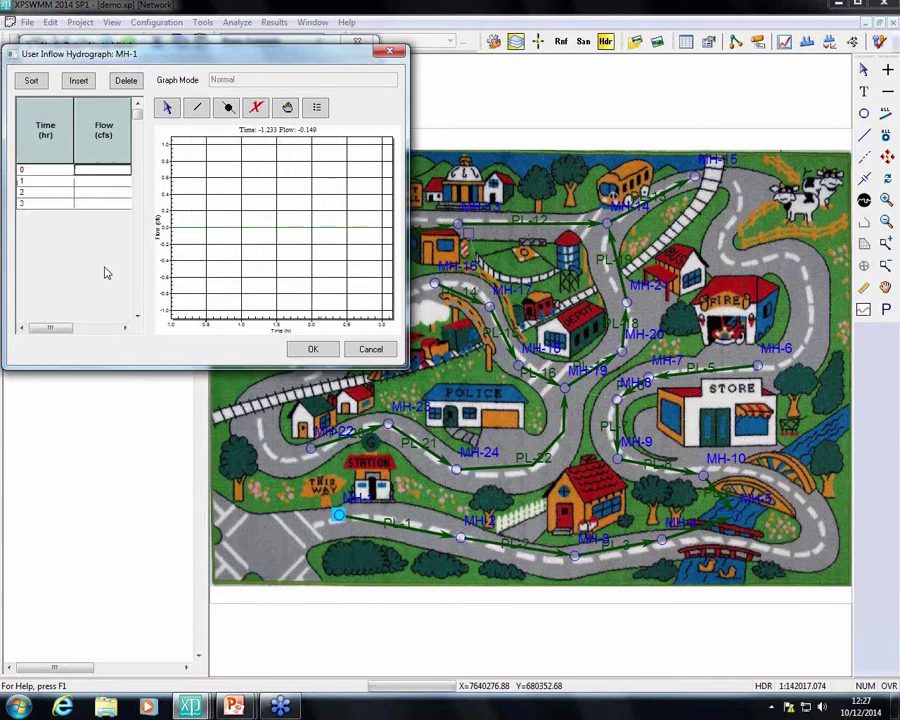
- Enter hydrograph flows of 0, 1, 0.75 and 0 cfs, and save the user inflow with the node data
{"action": "type", "text": "0"}
{"action": "key", "text": "Return"}
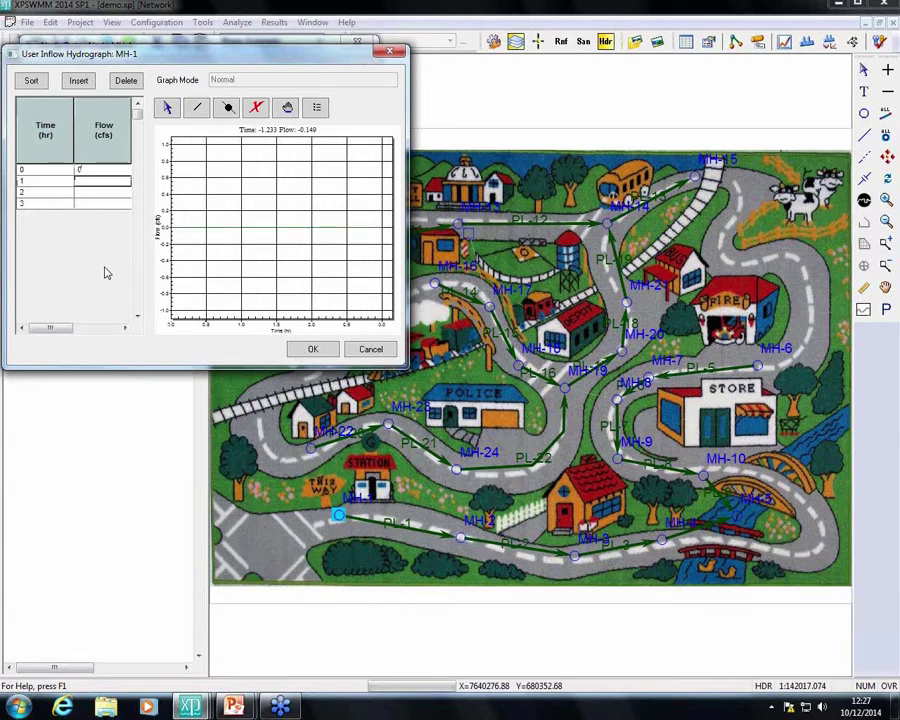
{"action": "type", "text": "1"}
{"action": "key", "text": "Return"}
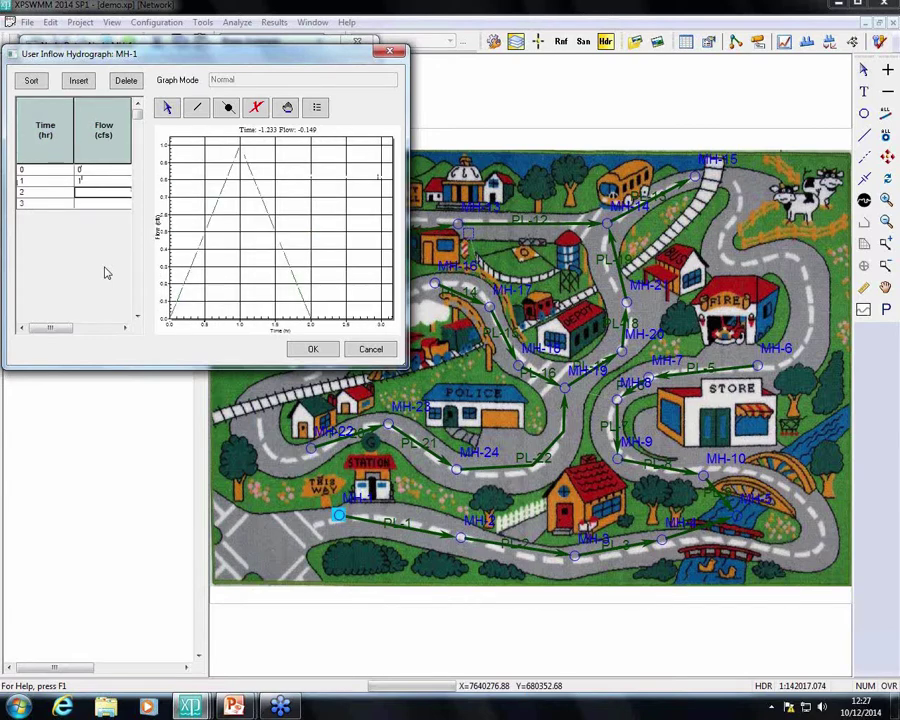
{"action": "type", "text": "0.75"}
{"action": "key", "text": "Return"}
{"action": "type", "text": "0"}
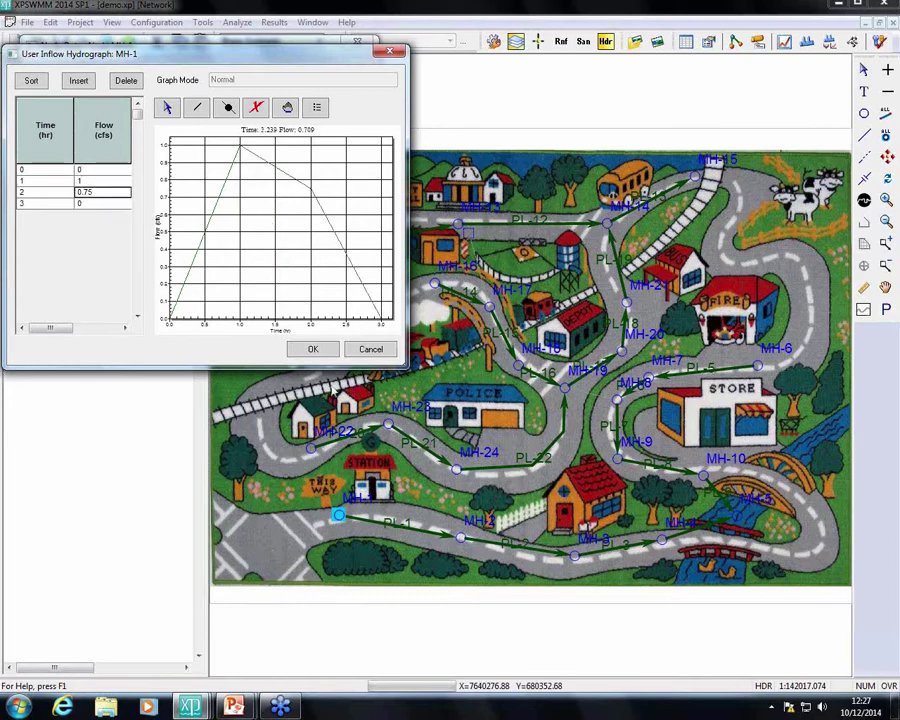
{"action": "left_click", "coordinate": [312, 349]}
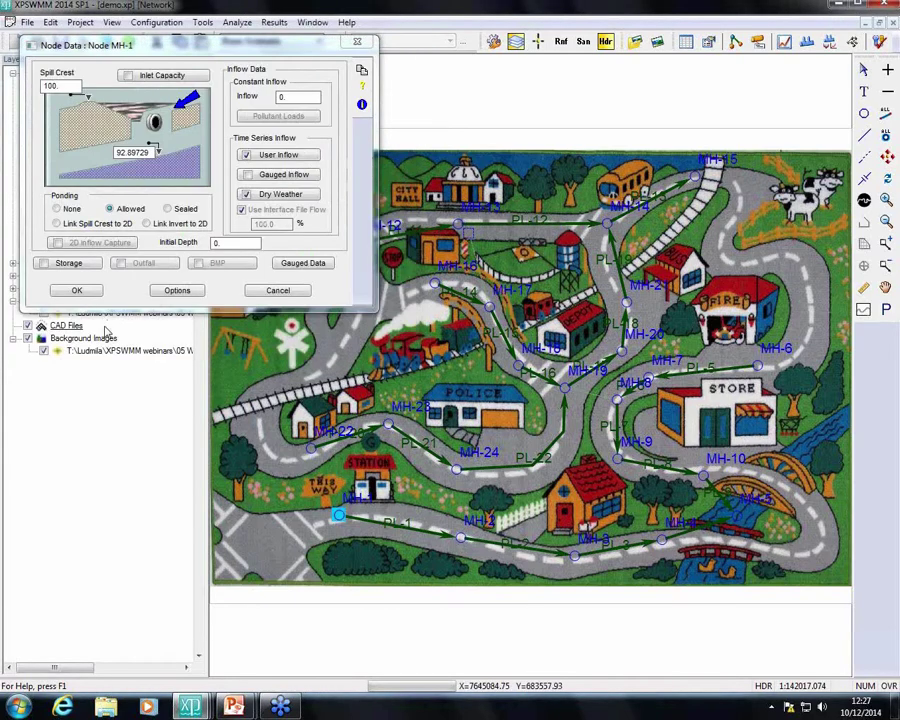
{"action": "left_click", "coordinate": [88, 292]}
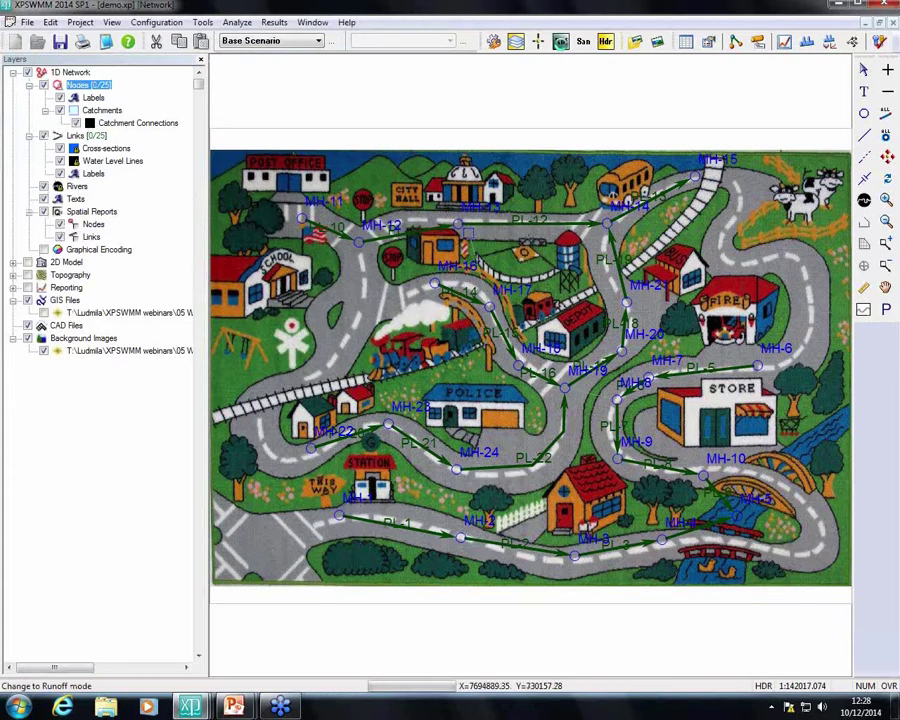
- Switch to Runoff mode and digitize a catchment polygon around the station area just above node MH-1
{"action": "left_click", "coordinate": [561, 41]}
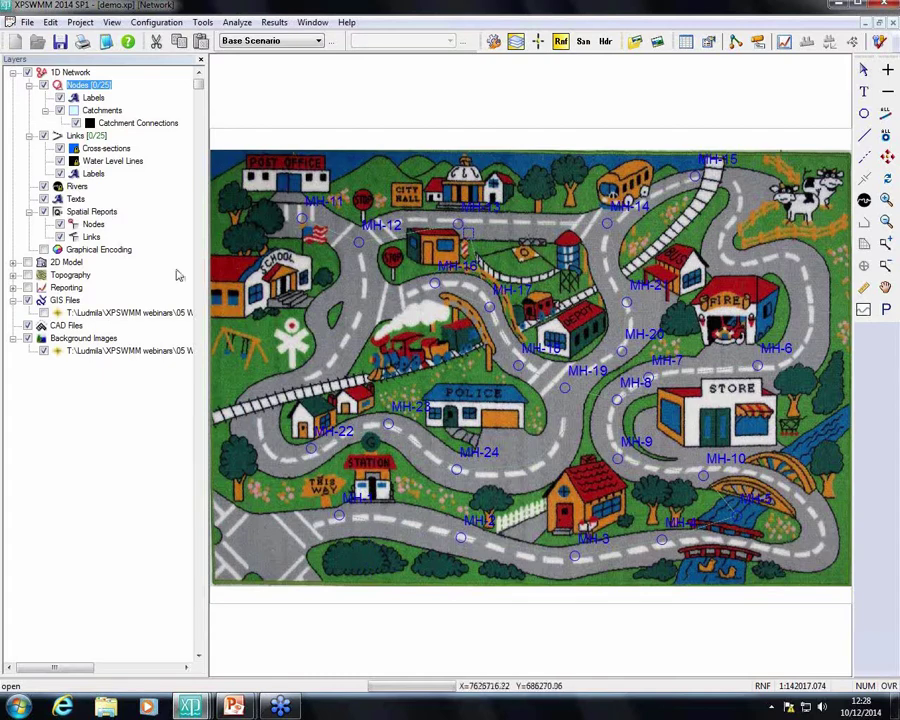
{"action": "left_click", "coordinate": [100, 110]}
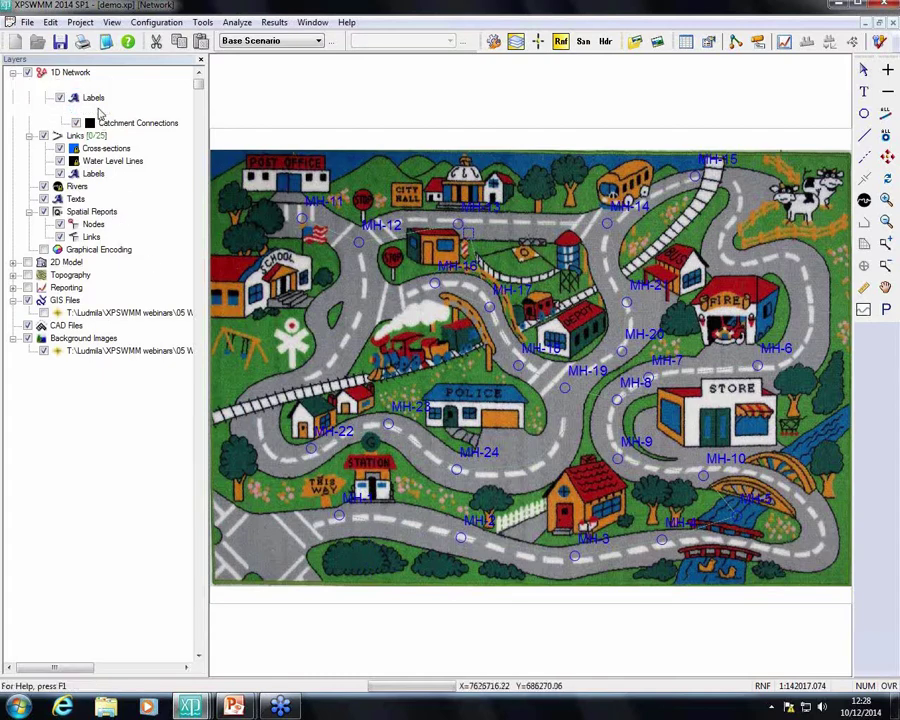
{"action": "left_click", "coordinate": [864, 243]}
{"action": "left_click", "coordinate": [380, 500]}
{"action": "left_click", "coordinate": [268, 500]}
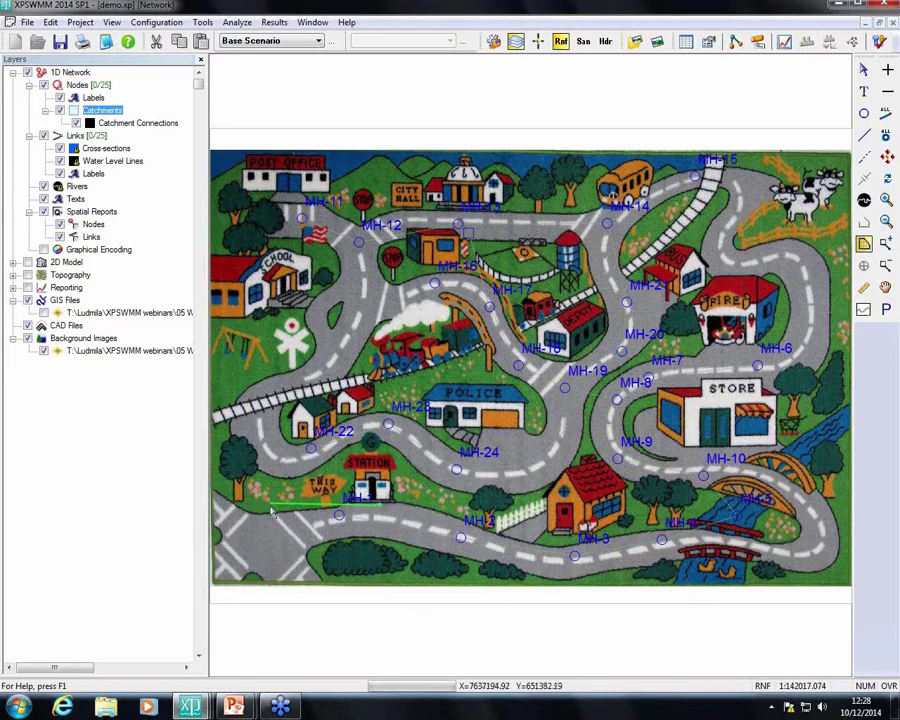
{"action": "left_click", "coordinate": [283, 425]}
{"action": "left_click", "coordinate": [385, 410]}
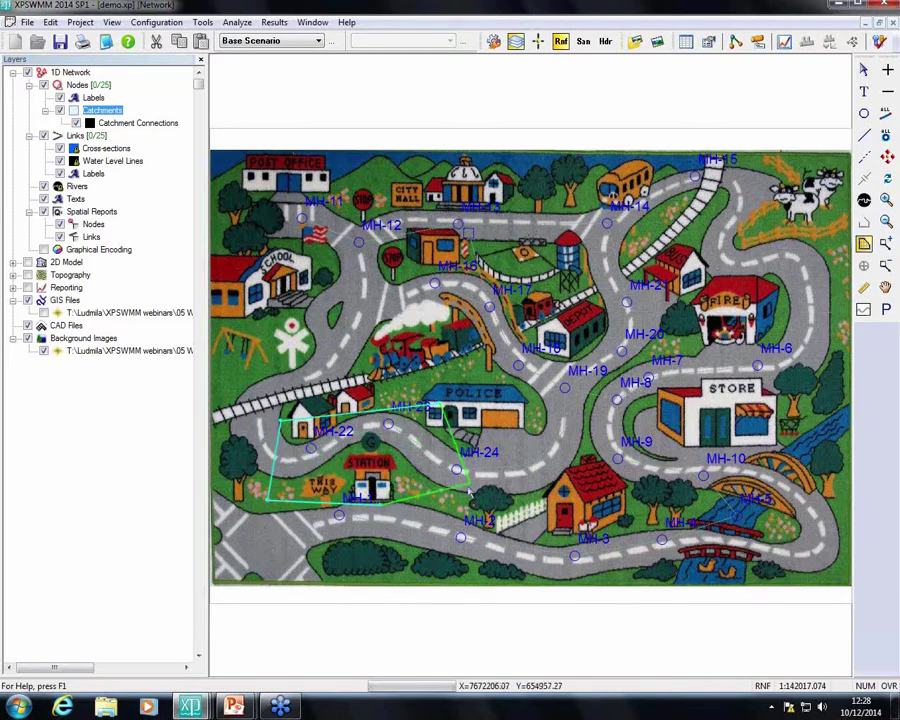
{"action": "double_click", "coordinate": [450, 485]}
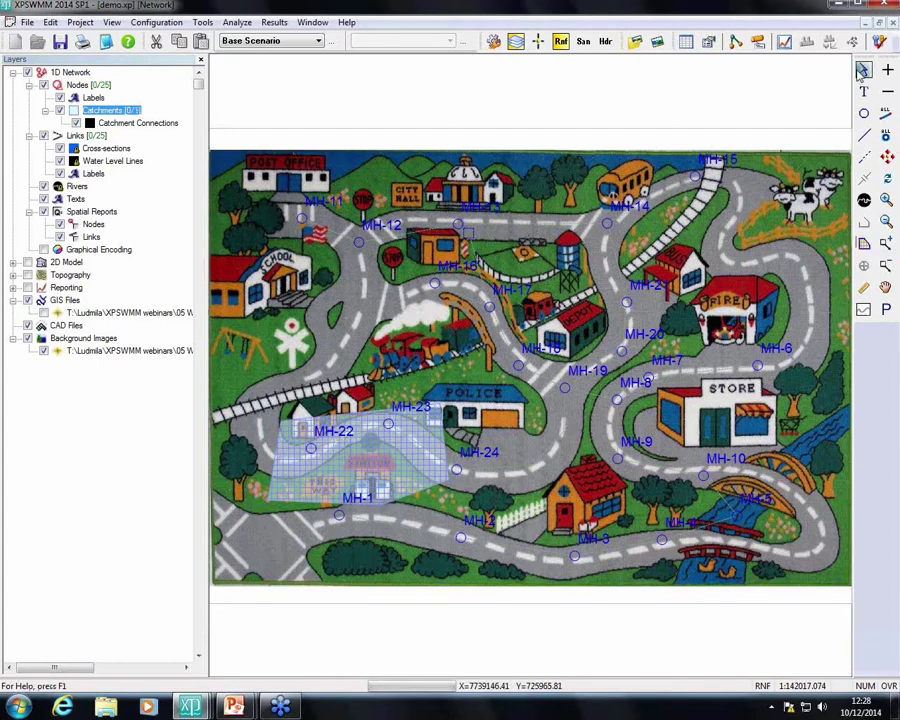
- Connect the digitized catchment to node MH-1 as its sub-catchment 1
{"action": "scroll", "coordinate": [541, 330], "scroll_direction": "up", "scroll_amount": 3}
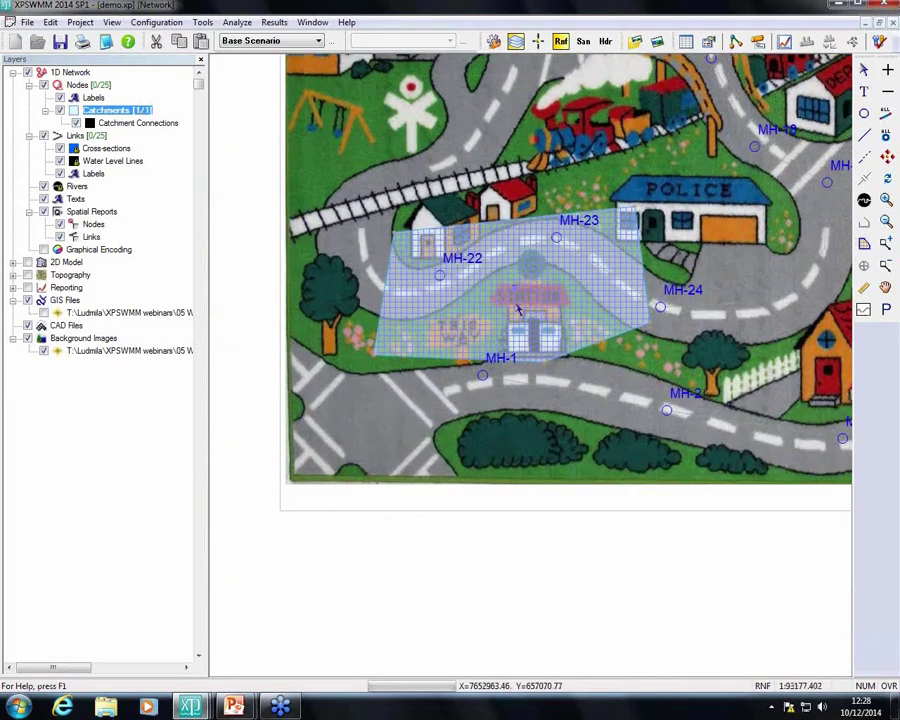
{"action": "left_click_drag", "start_coordinate": [514, 292], "coordinate": [483, 376]}
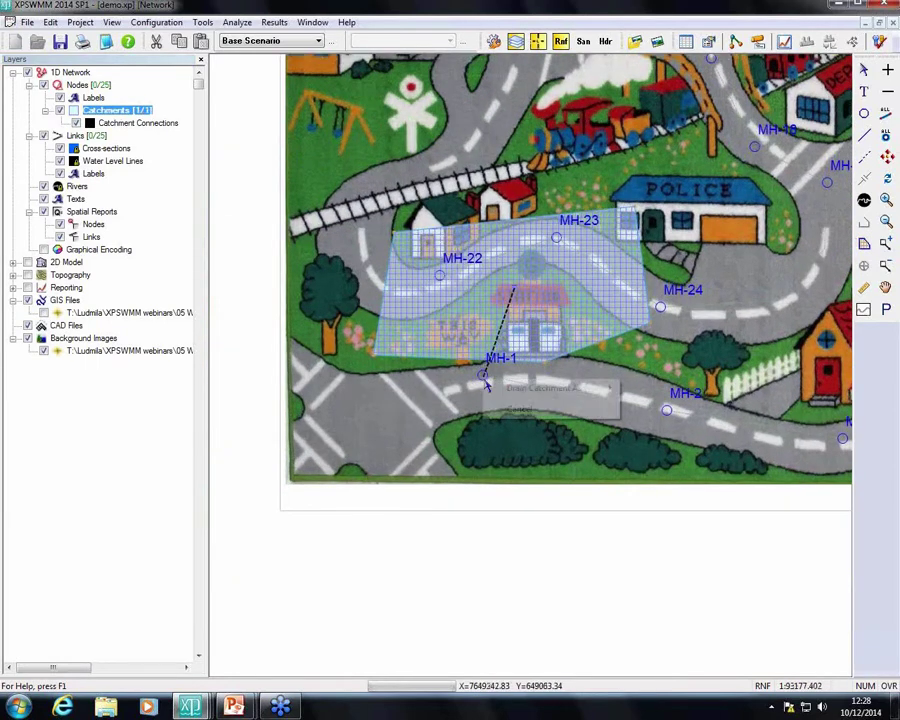
{"action": "right_click", "coordinate": [483, 377]}
{"action": "mouse_move", "coordinate": [560, 388]}
{"action": "left_click", "coordinate": [667, 392]}
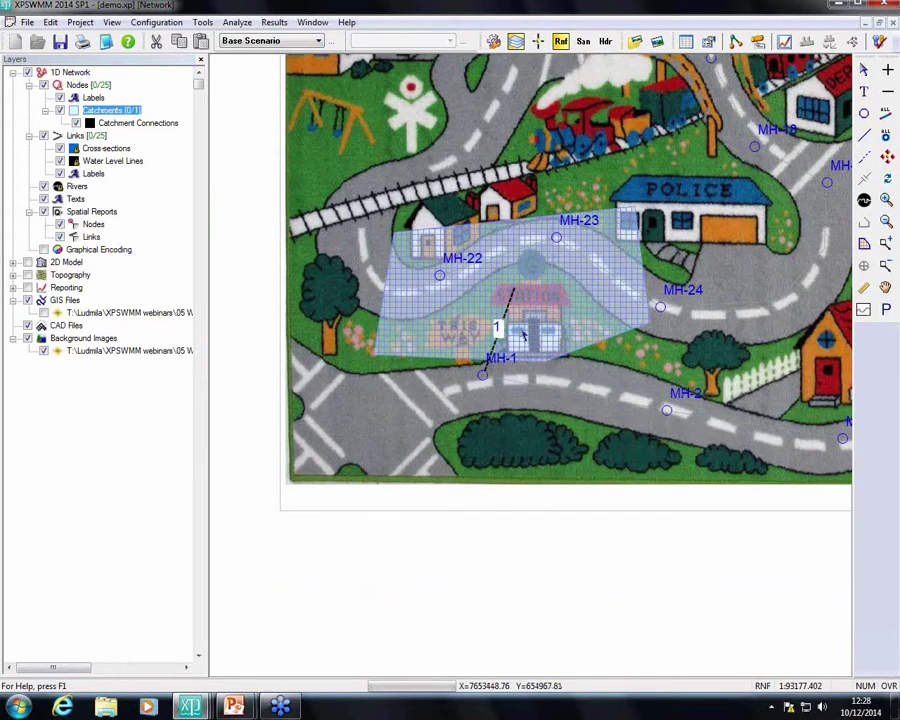
- Try to calculate the node catchment areas from the digitized polygon
{"action": "left_click", "coordinate": [202, 22]}
{"action": "mouse_move", "coordinate": [290, 158]}
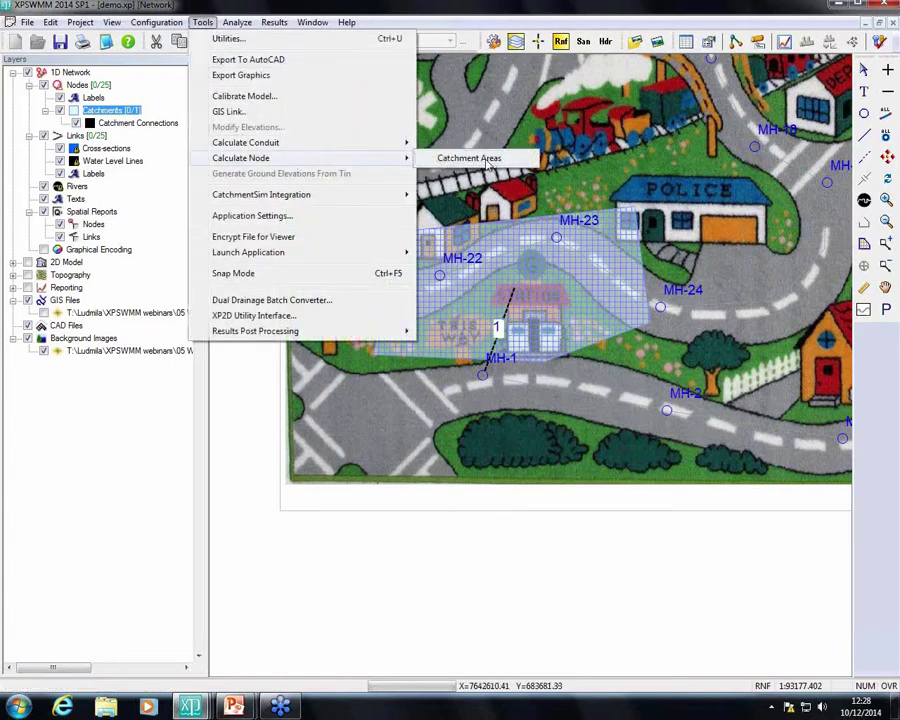
{"action": "left_click", "coordinate": [469, 158]}
{"action": "left_click", "coordinate": [577, 188]}
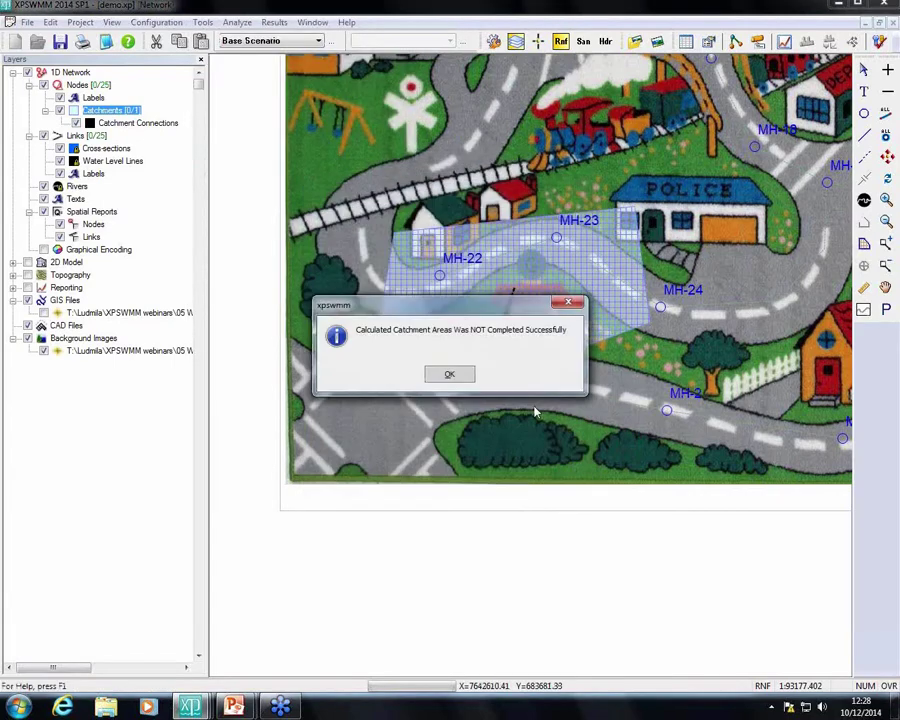
{"action": "left_click", "coordinate": [450, 375]}
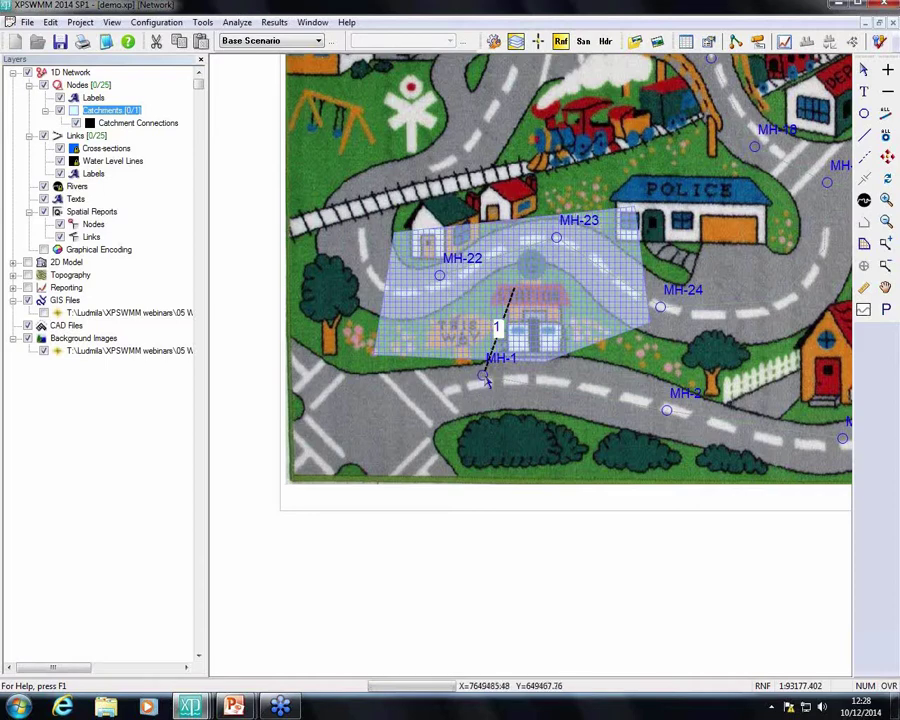
- Review the routing, rainfall and infiltration settings of sub-catchment 1 at runoff node MH-1
{"action": "double_click", "coordinate": [481, 377]}
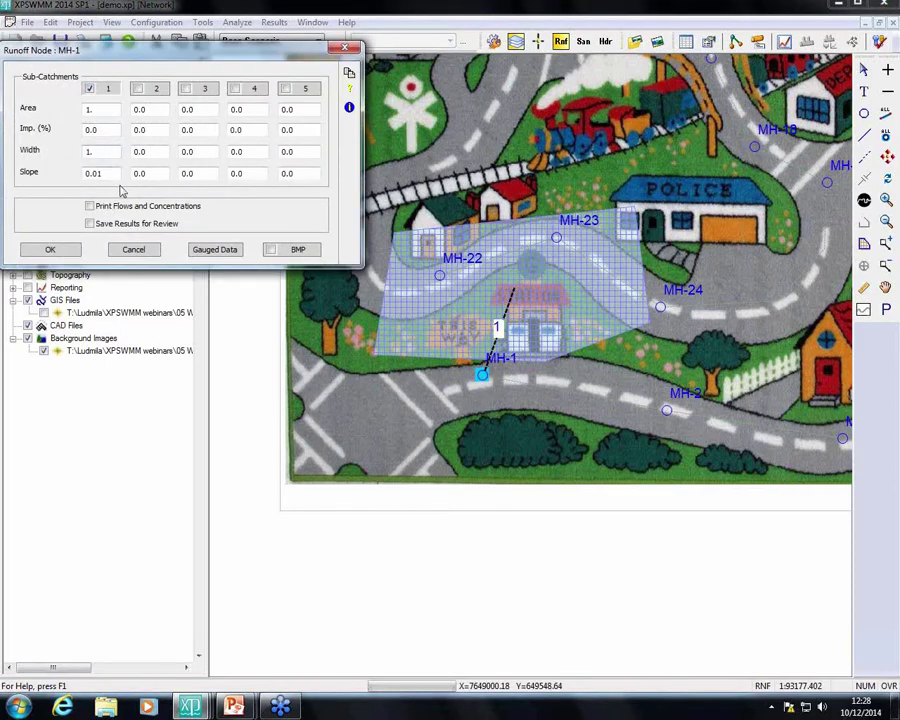
{"action": "left_click", "coordinate": [110, 89]}
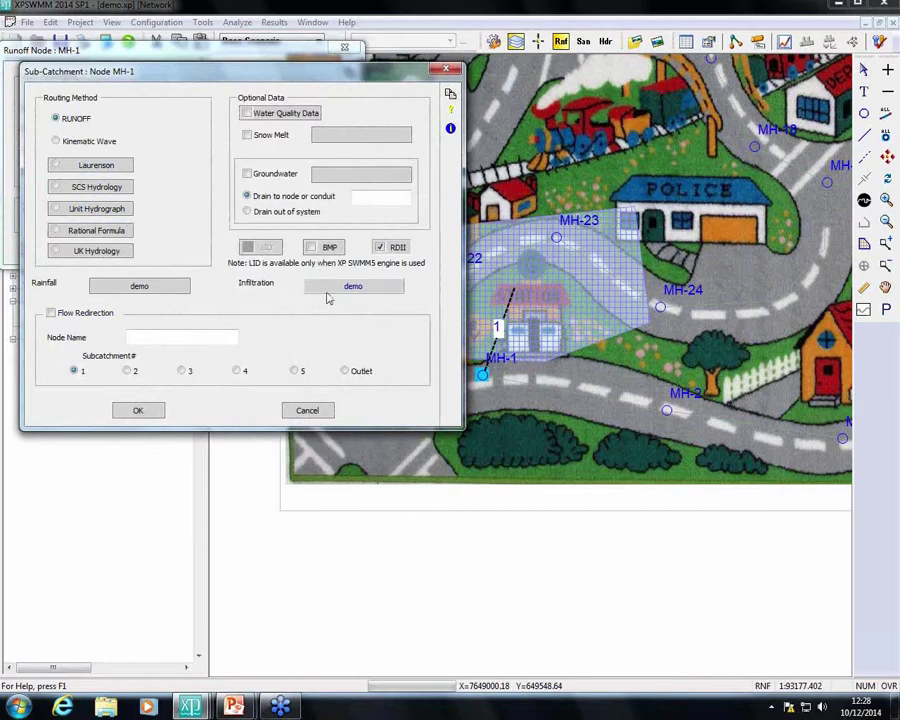
{"action": "left_click", "coordinate": [144, 411]}
{"action": "left_click", "coordinate": [347, 50]}
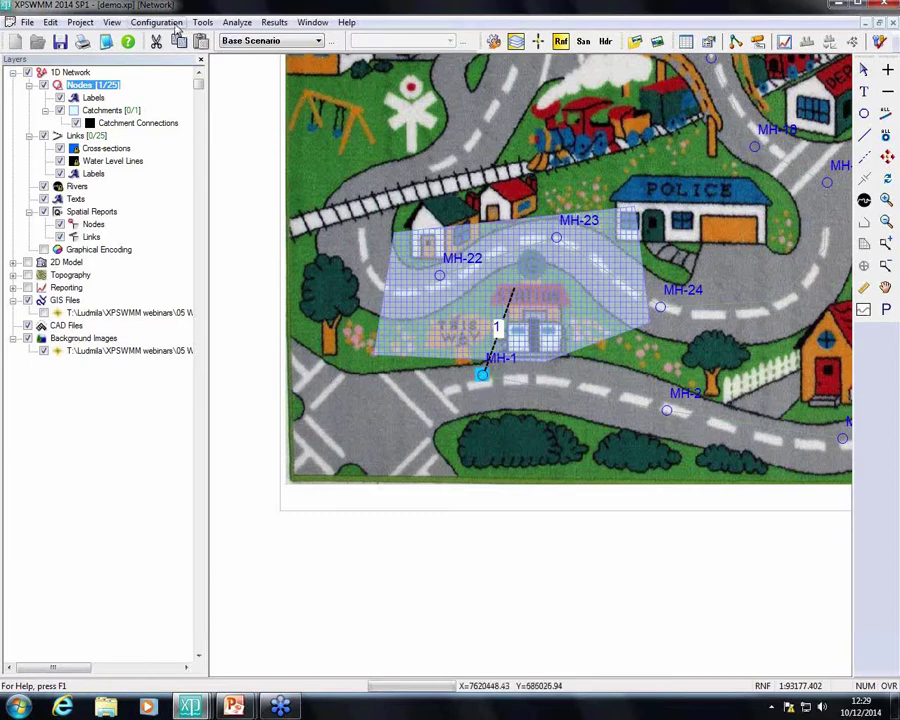
- Start a UK FSR storm in the global rainfall database, named 30, with M5-60 of 20 mm and ratio R of 0.4
{"action": "left_click", "coordinate": [156, 22]}
{"action": "left_click", "coordinate": [128, 52]}
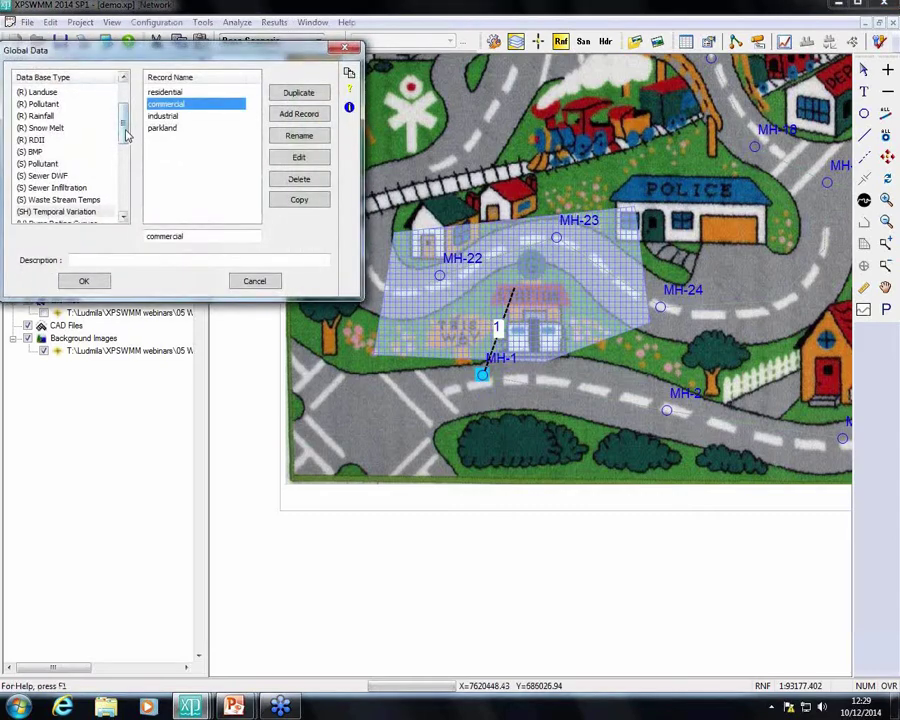
{"action": "left_click_drag", "start_coordinate": [127, 135], "coordinate": [125, 100]}
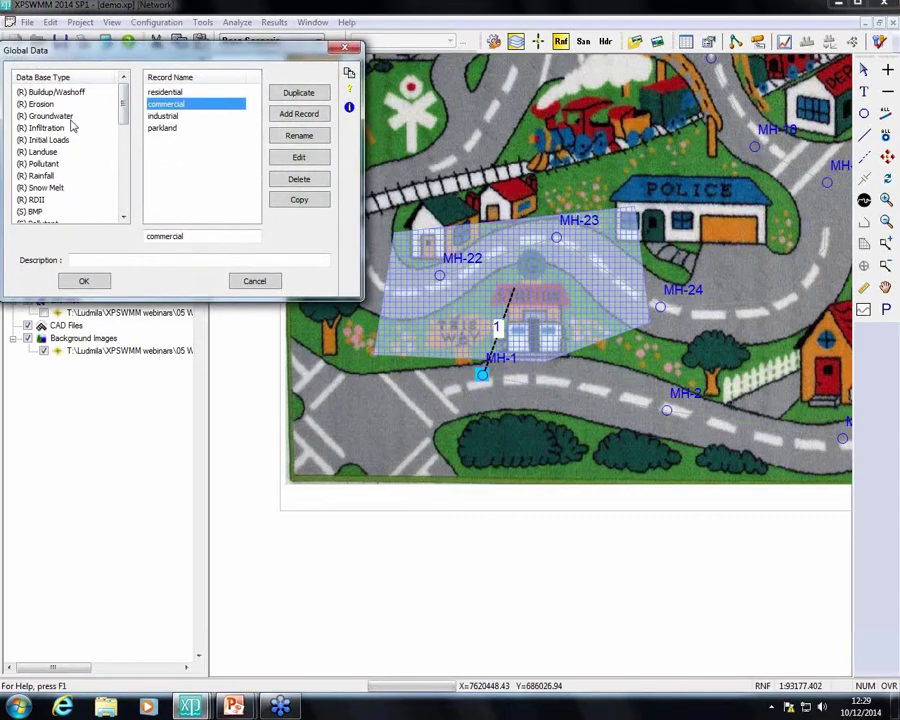
{"action": "left_click", "coordinate": [57, 177]}
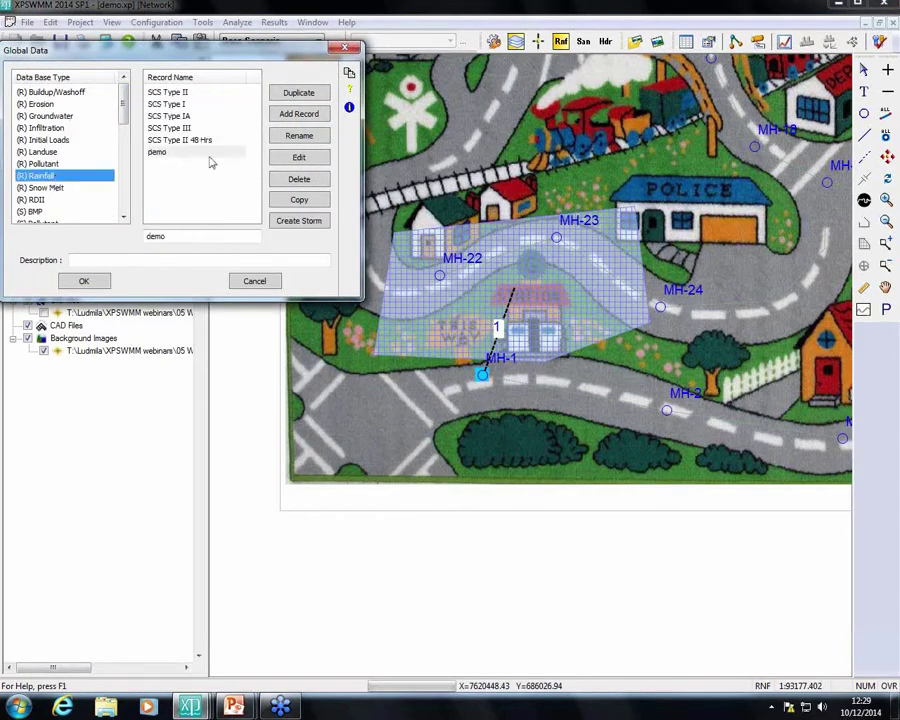
{"action": "left_click", "coordinate": [300, 221]}
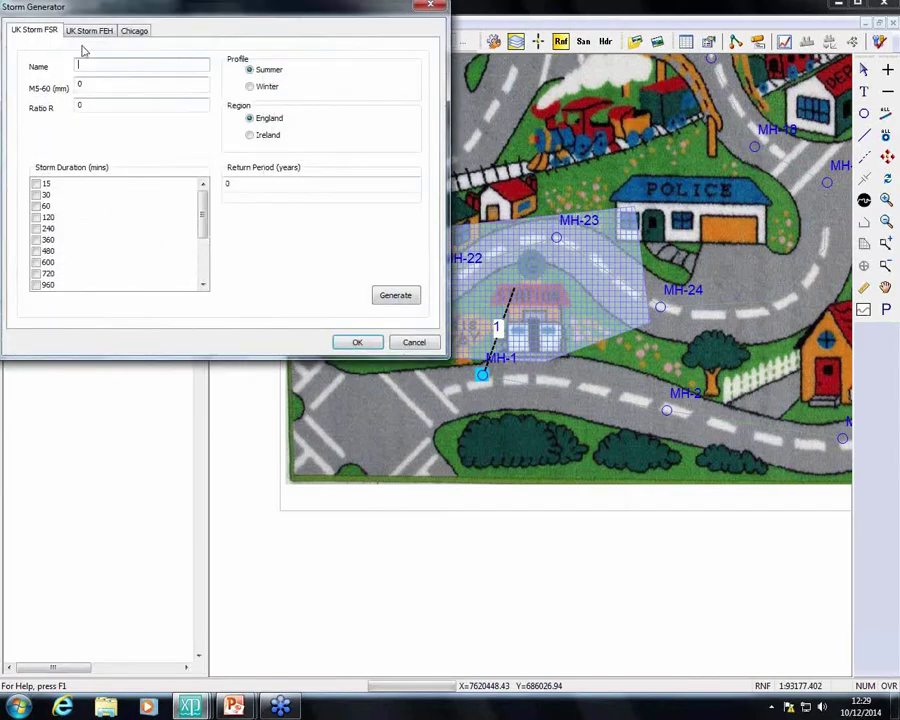
{"action": "left_click", "coordinate": [42, 33]}
{"action": "left_click", "coordinate": [101, 88]}
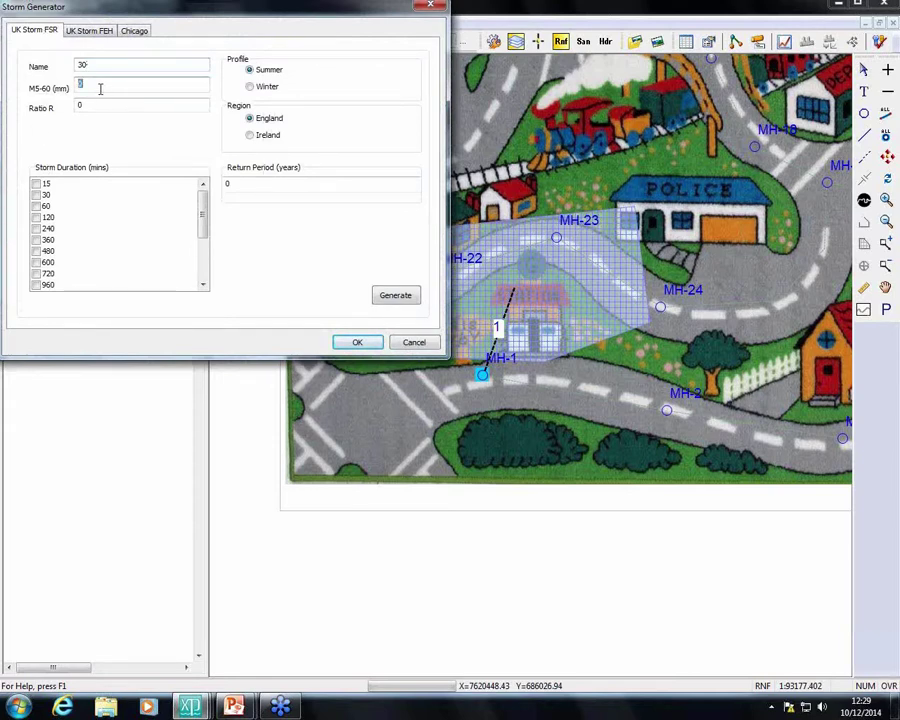
{"action": "type", "text": "20"}
{"action": "left_click", "coordinate": [98, 104]}
{"action": "type", "text": "0."}
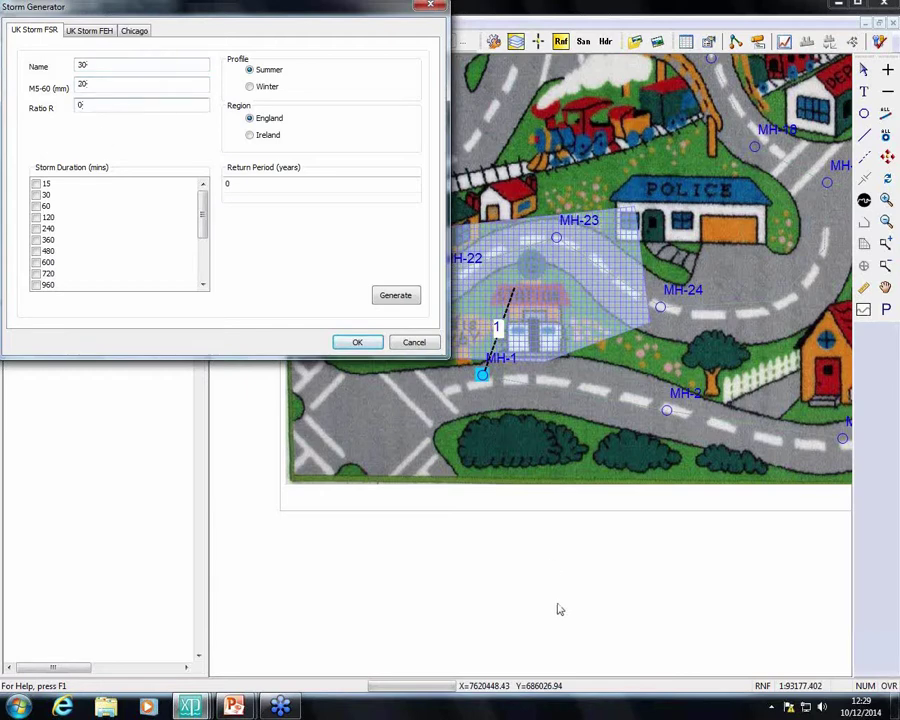
{"action": "type", "text": "4"}
- Generate the storm with a 60-minute duration and 30-year return period, and accept it into the rainfall database
{"action": "left_click", "coordinate": [37, 206]}
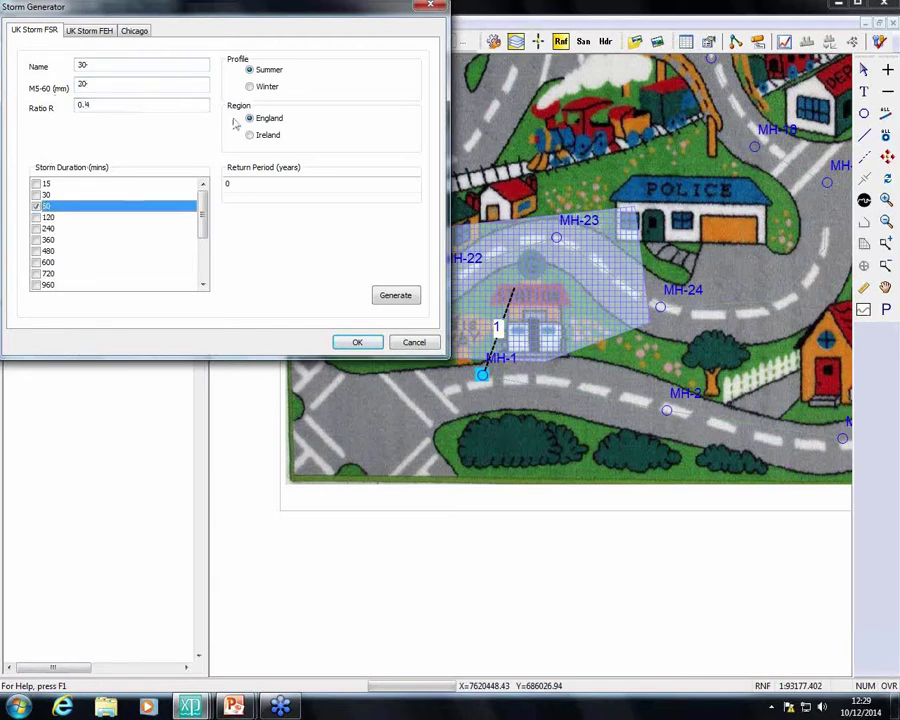
{"action": "left_click", "coordinate": [264, 186]}
{"action": "type", "text": "30"}
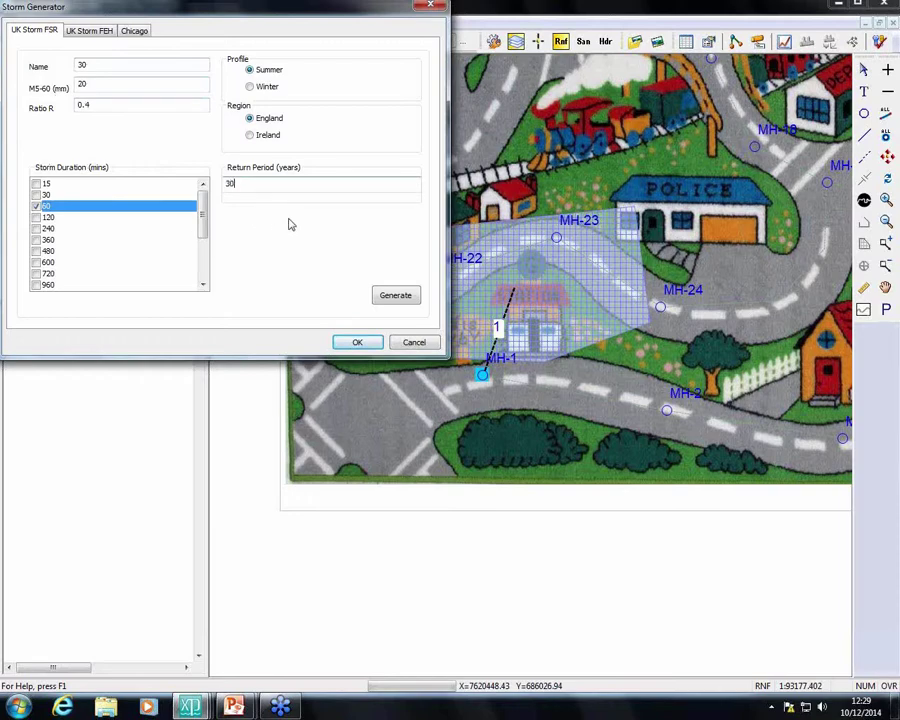
{"action": "left_click", "coordinate": [383, 298]}
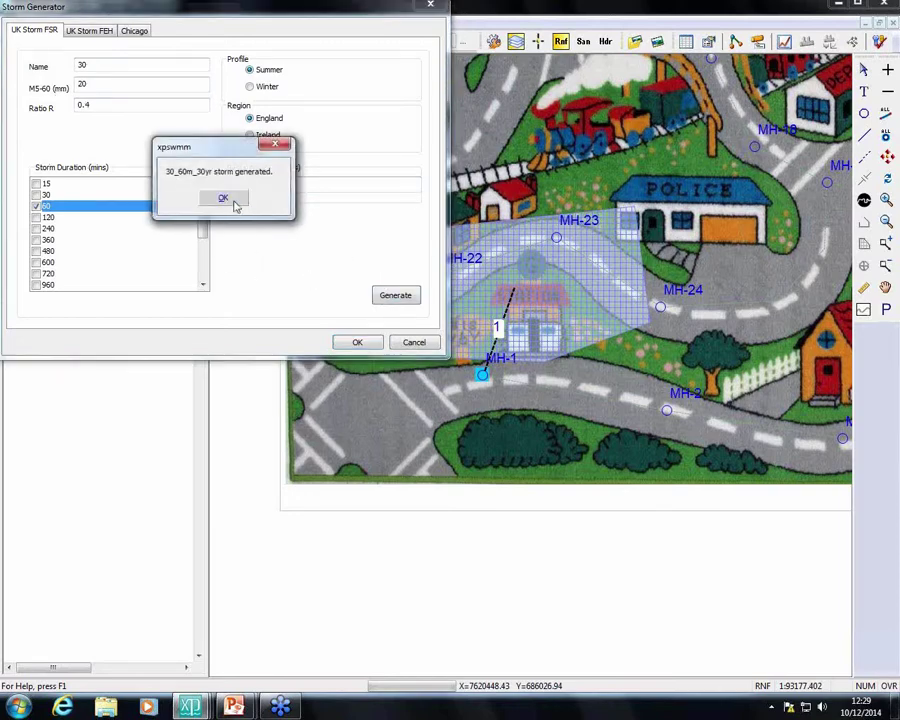
{"action": "left_click", "coordinate": [233, 201]}
{"action": "left_click", "coordinate": [336, 341]}
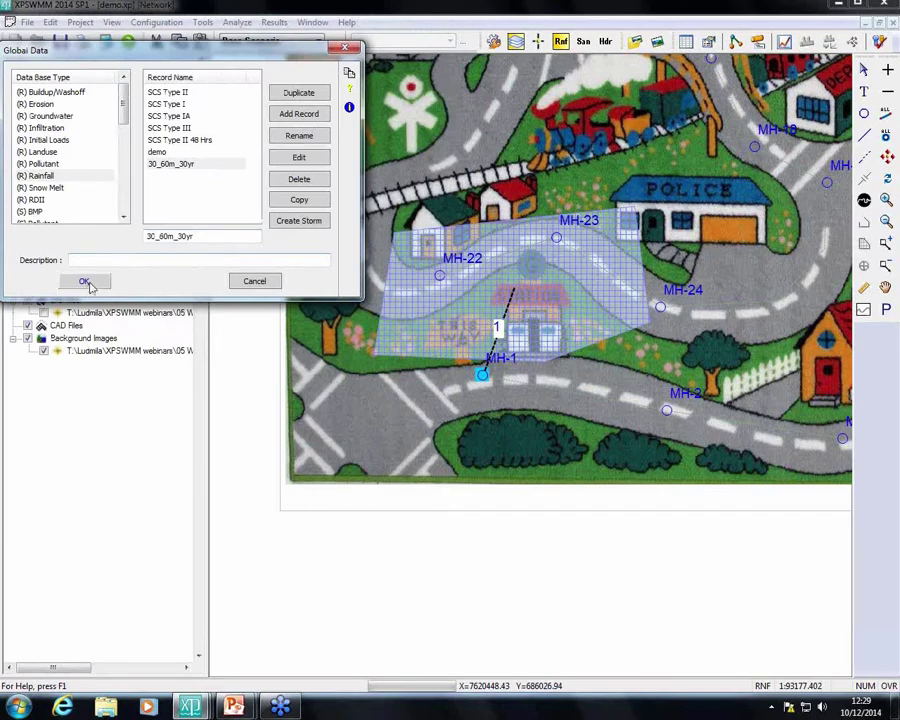
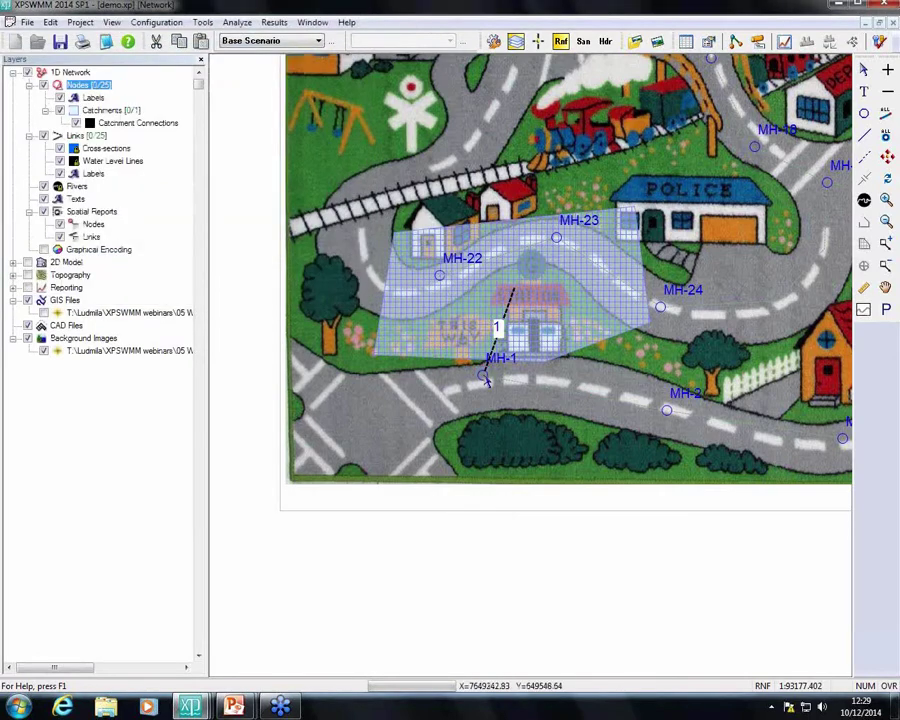
- Assign the 30_60m_30yr rainfall to sub-catchment 1 of node MH-1 and save the runoff node data
{"action": "double_click", "coordinate": [482, 374]}
{"action": "left_click", "coordinate": [105, 90]}
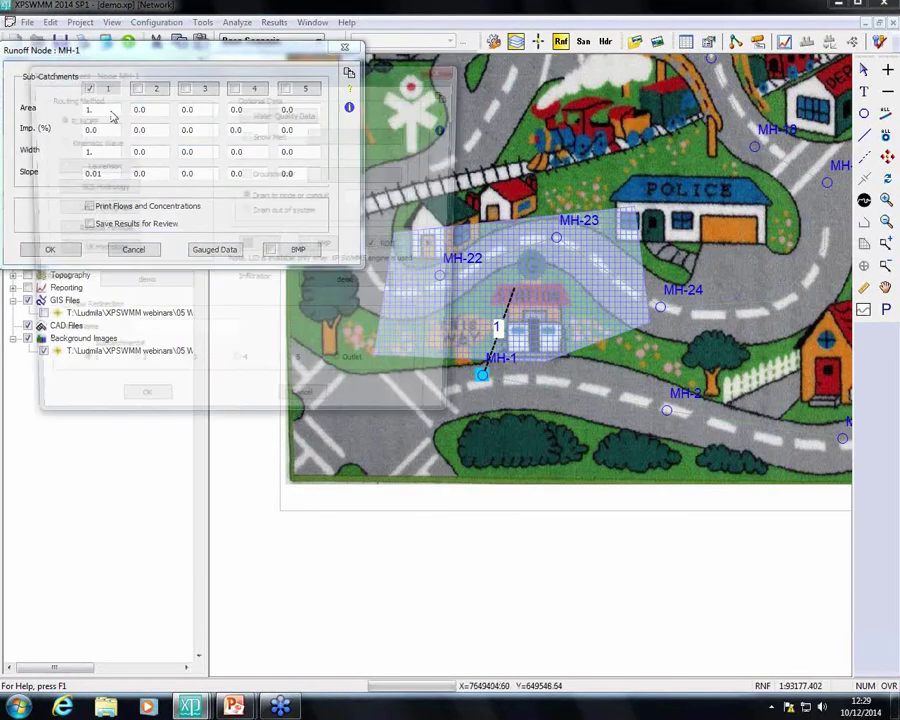
{"action": "left_click", "coordinate": [141, 285]}
{"action": "left_click", "coordinate": [82, 207]}
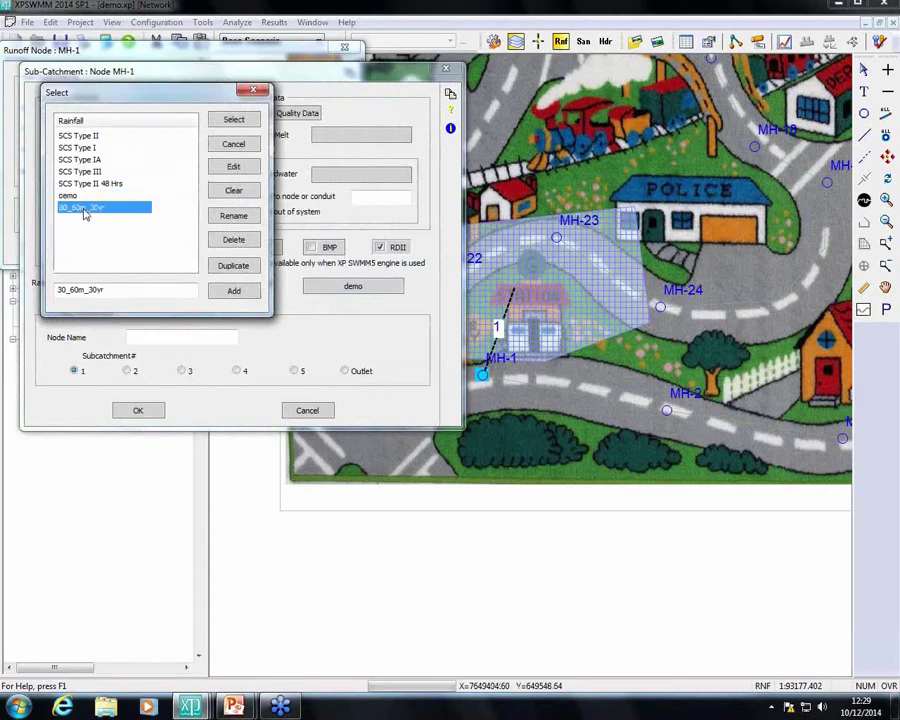
{"action": "left_click", "coordinate": [230, 120]}
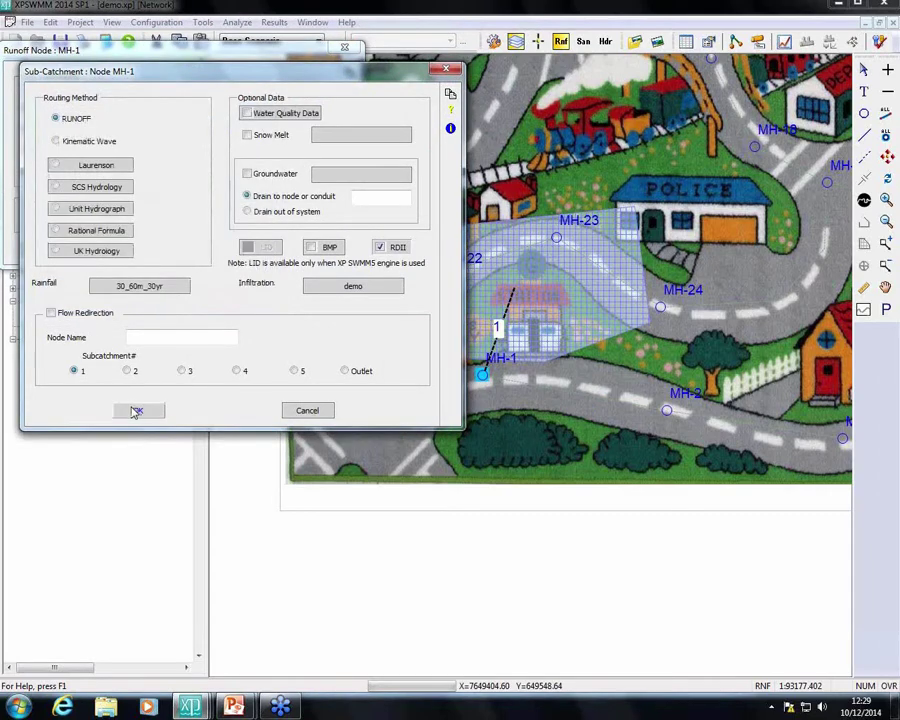
{"action": "left_click", "coordinate": [135, 411]}
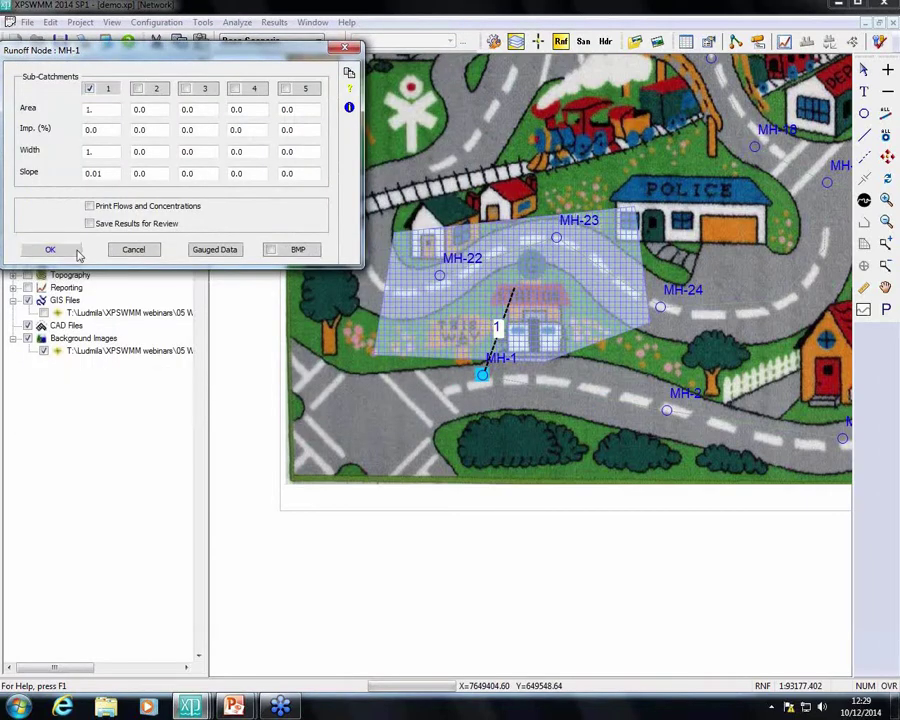
{"action": "left_click", "coordinate": [66, 249]}
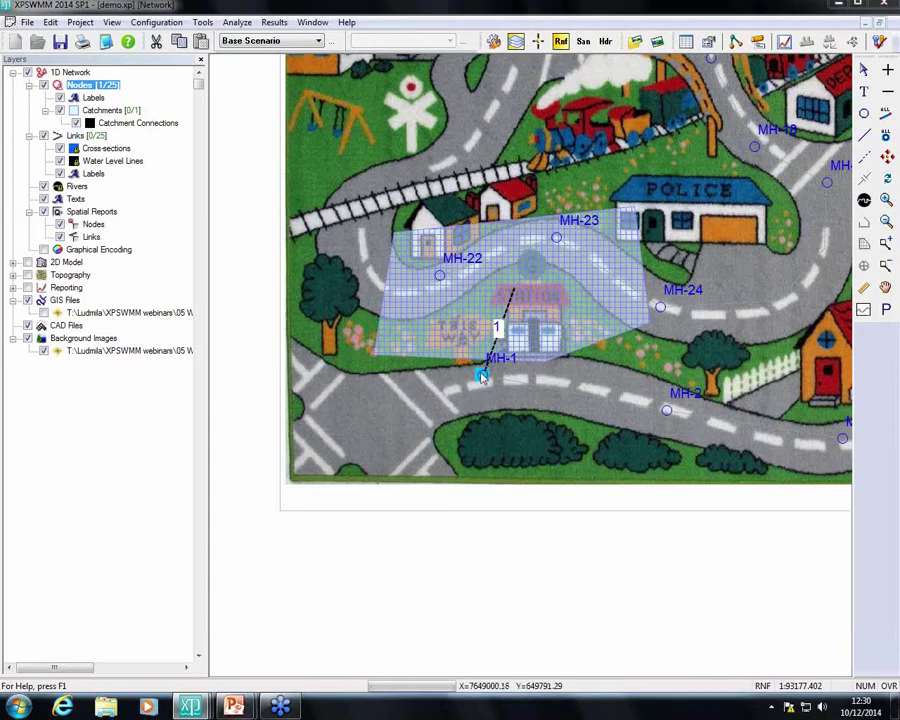
- Examine the demo RDII unit hydrograph parameters and sewershed area setting of sub-catchment 1 at node MH-1
{"action": "double_click", "coordinate": [481, 374]}
{"action": "left_click", "coordinate": [108, 89]}
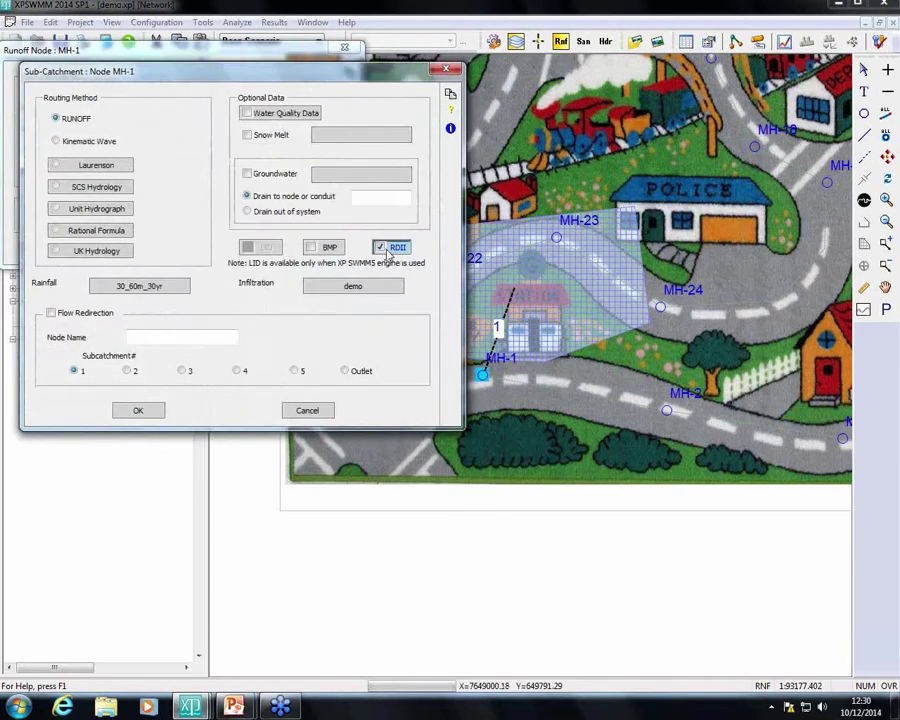
{"action": "left_click", "coordinate": [384, 247]}
{"action": "left_click", "coordinate": [209, 125]}
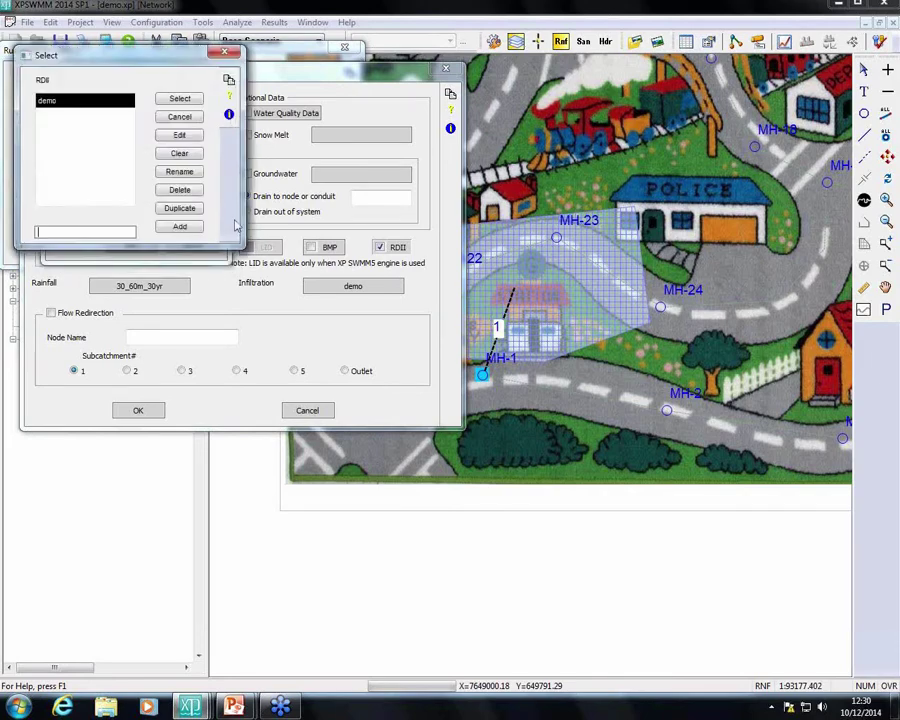
{"action": "left_click", "coordinate": [180, 136]}
{"action": "left_click_drag", "start_coordinate": [195, 83], "coordinate": [236, 104]}
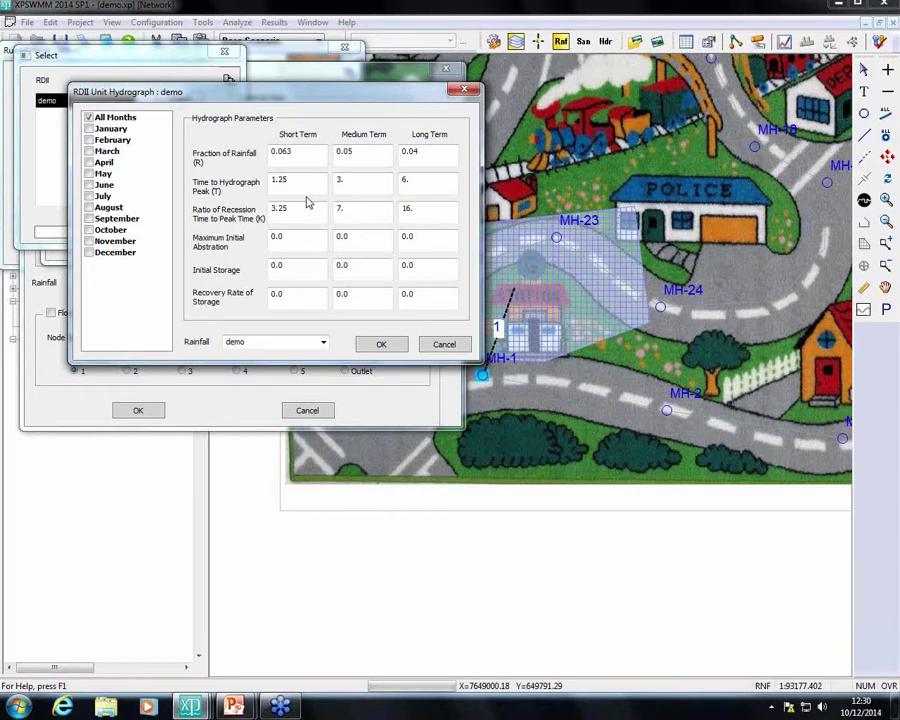
{"action": "left_click", "coordinate": [464, 90]}
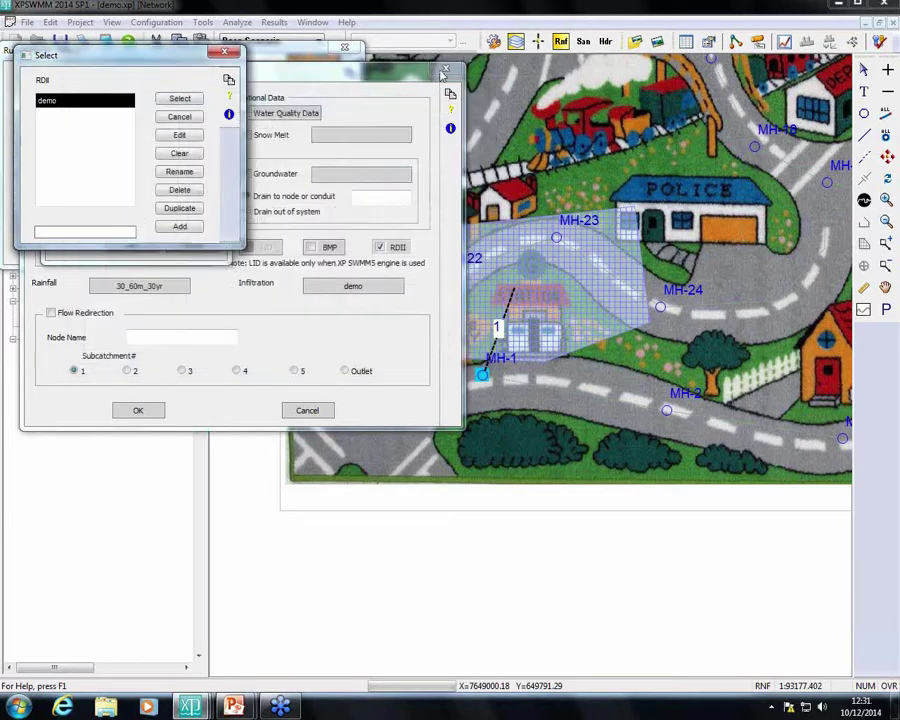
{"action": "left_click", "coordinate": [180, 98]}
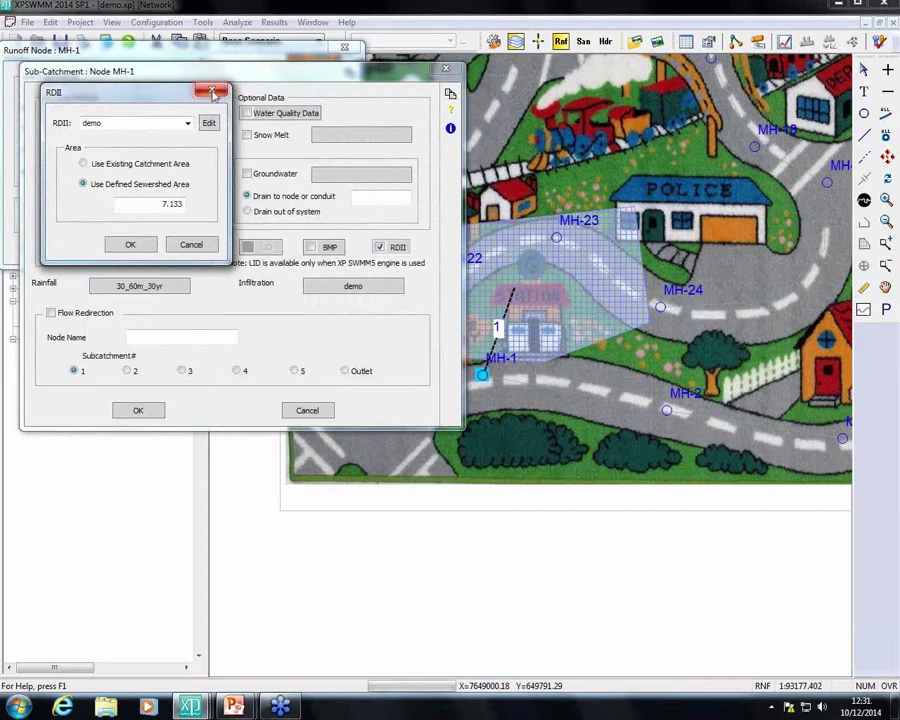
- Leave the RDII, sub-catchment and runoff dialogs of node MH-1, and switch to the sanitary_AMM model
{"action": "left_click", "coordinate": [212, 93]}
{"action": "key", "text": "Escape"}
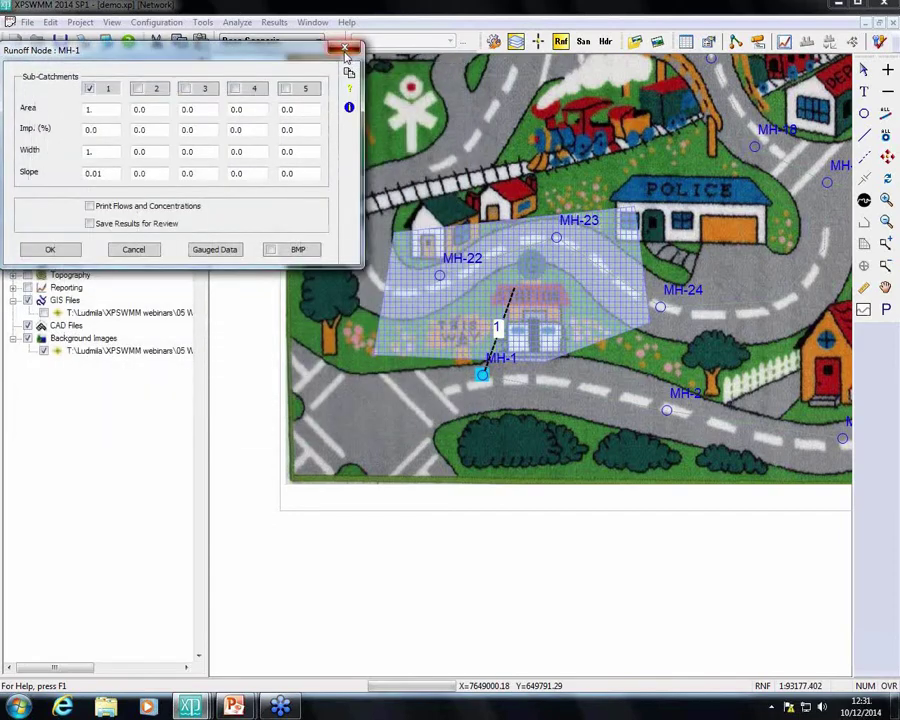
{"action": "left_click", "coordinate": [345, 48]}
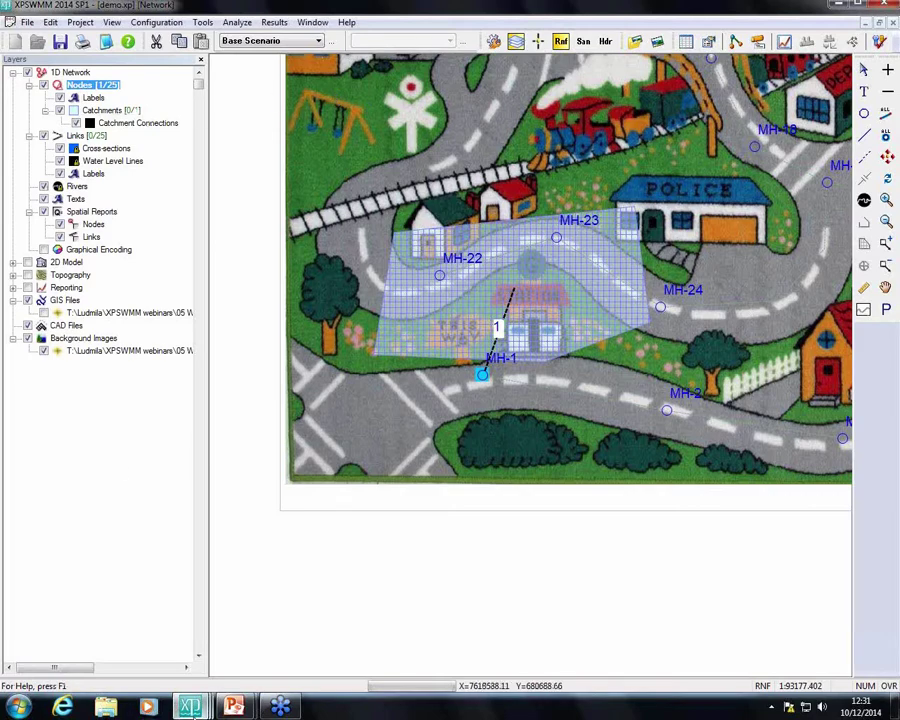
{"action": "mouse_move", "coordinate": [190, 707]}
{"action": "left_click", "coordinate": [68, 618]}
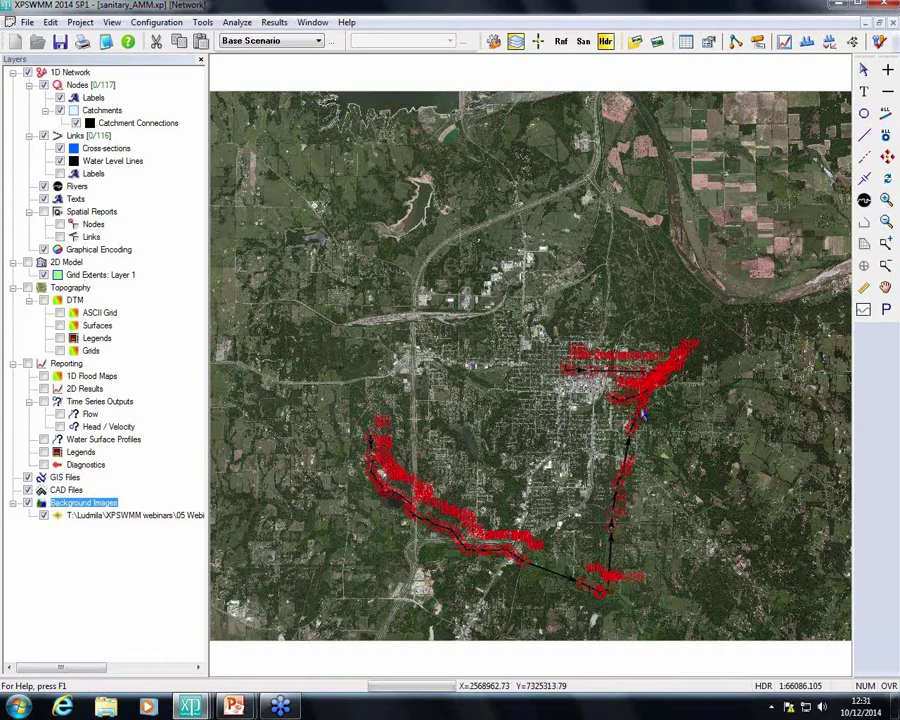
- Hide the background image behind the sanitary network, focusing on the stretch between nodes 305 and 25
{"action": "left_click", "coordinate": [887, 245]}
{"action": "left_click_drag", "start_coordinate": [559, 540], "coordinate": [629, 627]}
{"action": "left_click_drag", "start_coordinate": [405, 340], "coordinate": [662, 531]}
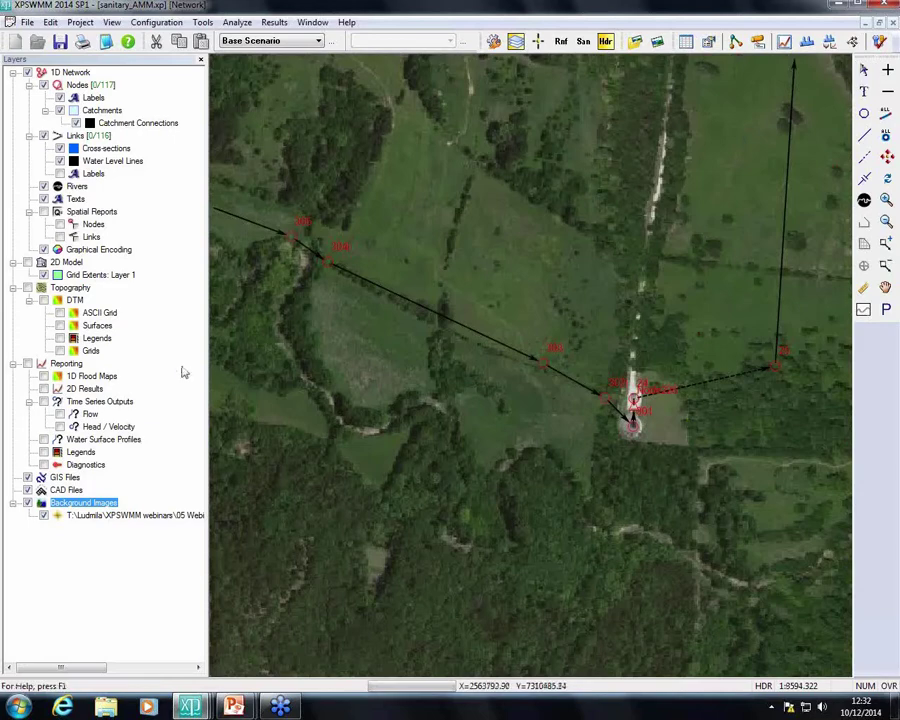
{"action": "left_click", "coordinate": [43, 515]}
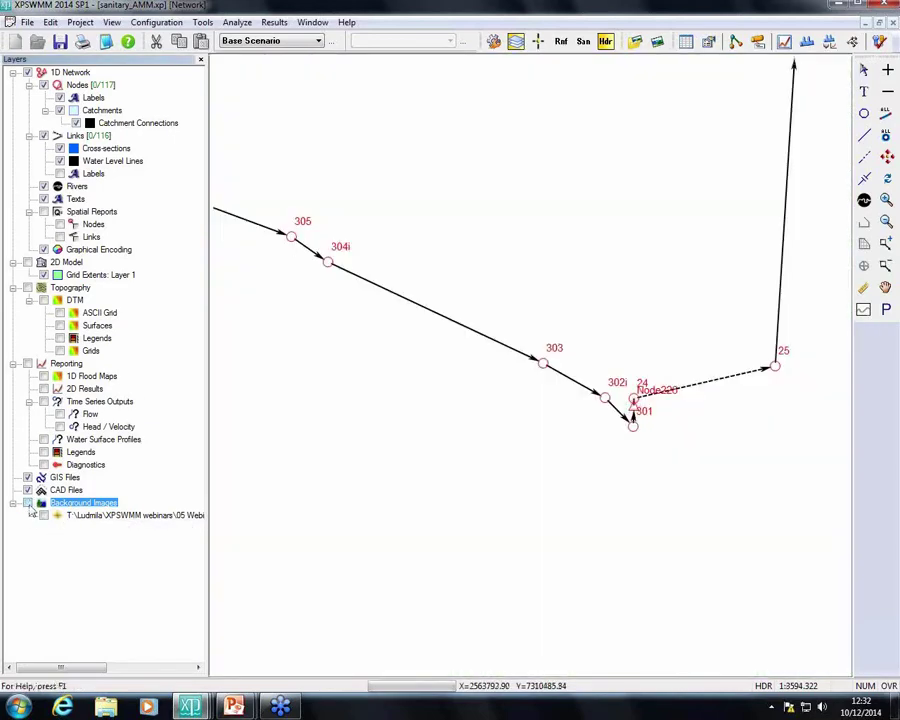
- In node 304i's gauged level data, choose the CSV file Line3_Flow from the Denison data folder
{"action": "left_click", "coordinate": [325, 262]}
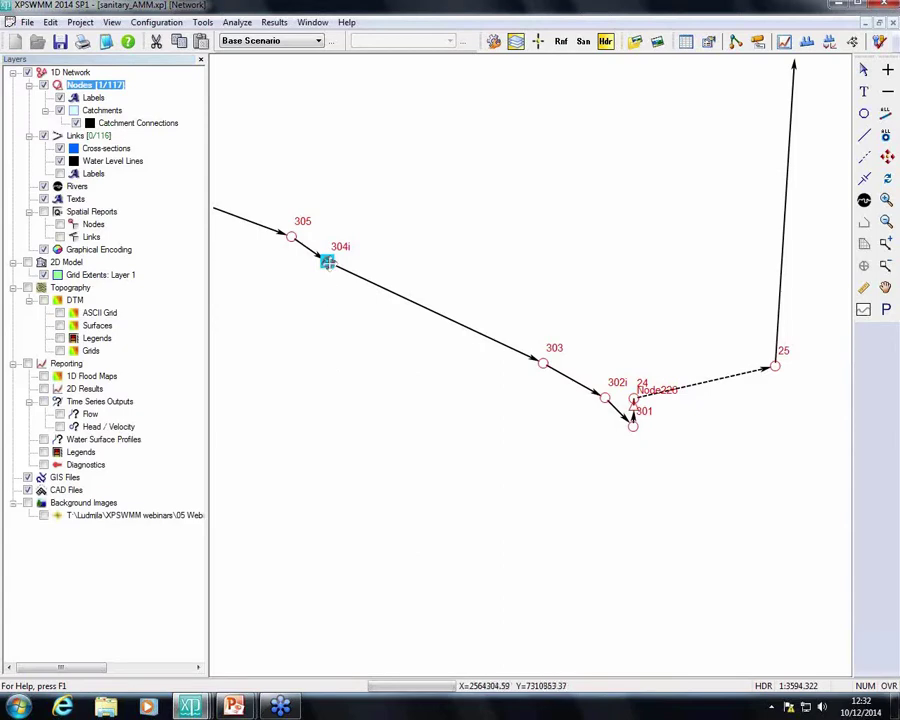
{"action": "double_click", "coordinate": [327, 262]}
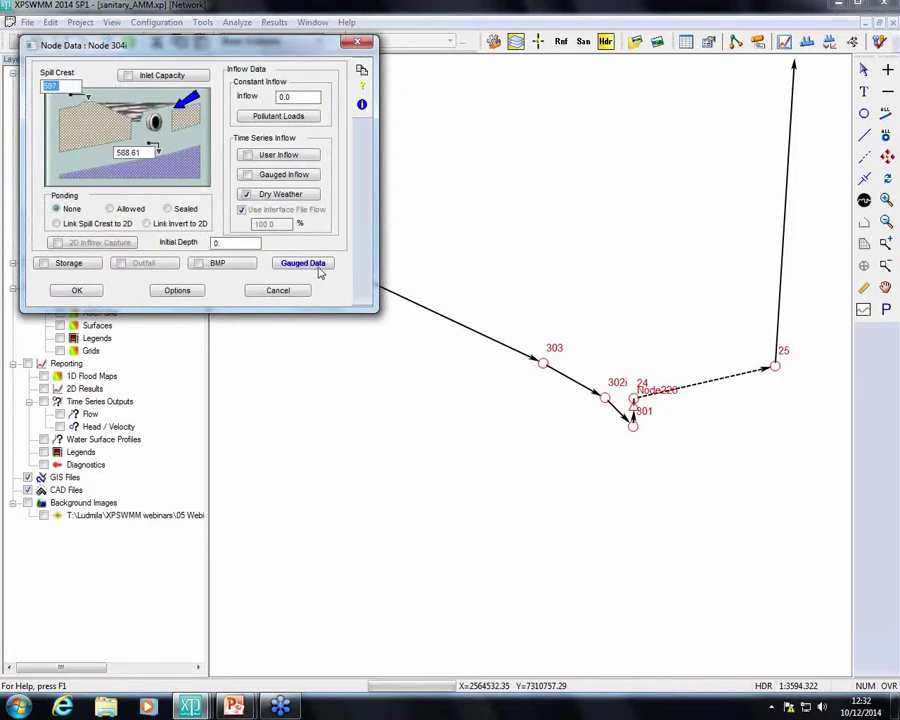
{"action": "left_click", "coordinate": [320, 264]}
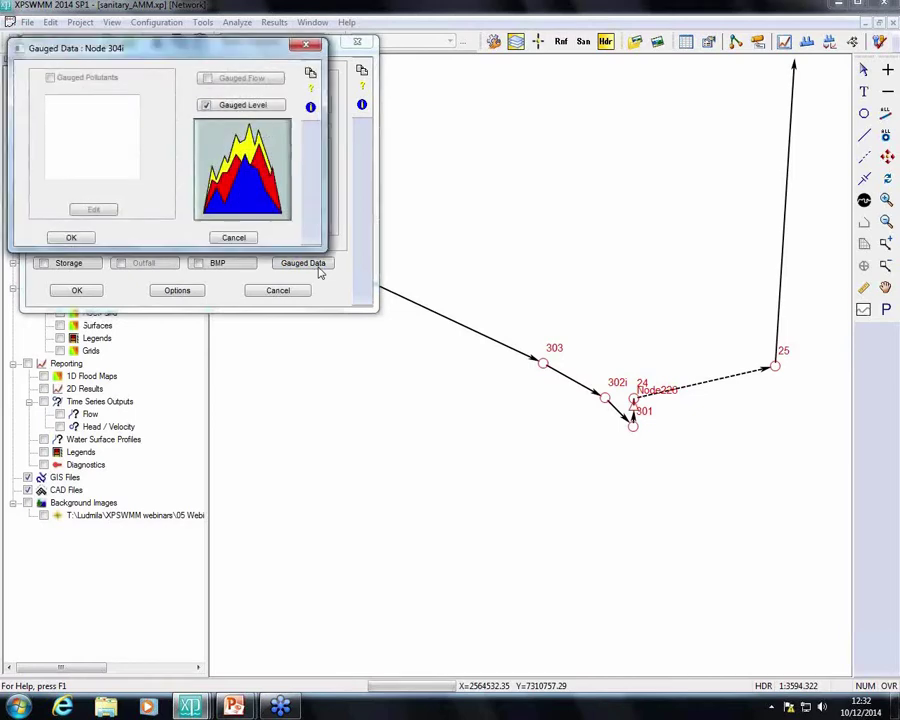
{"action": "left_click", "coordinate": [240, 106]}
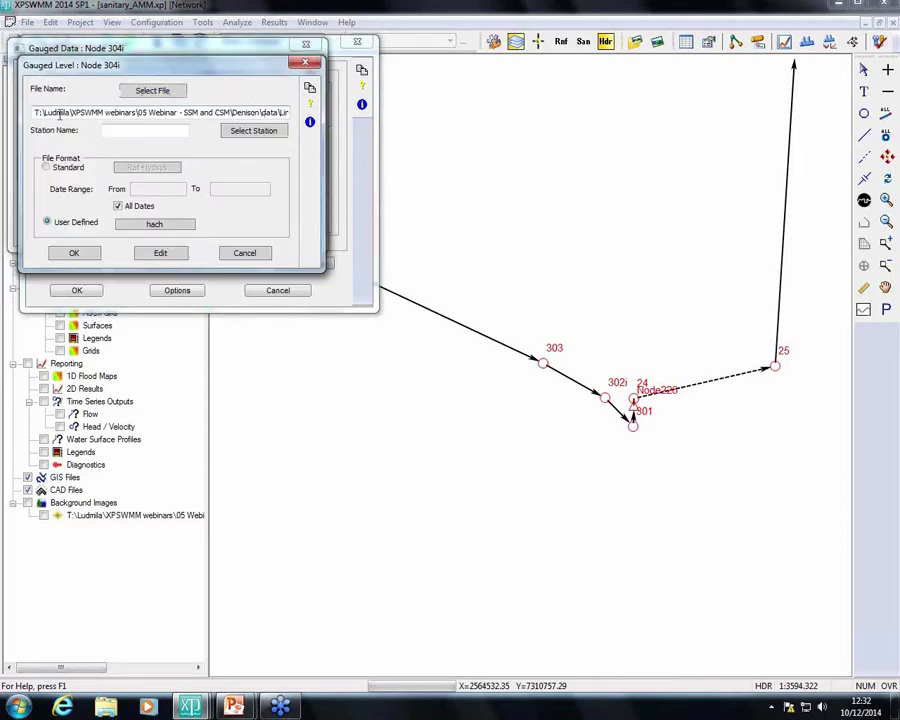
{"action": "left_click", "coordinate": [158, 91]}
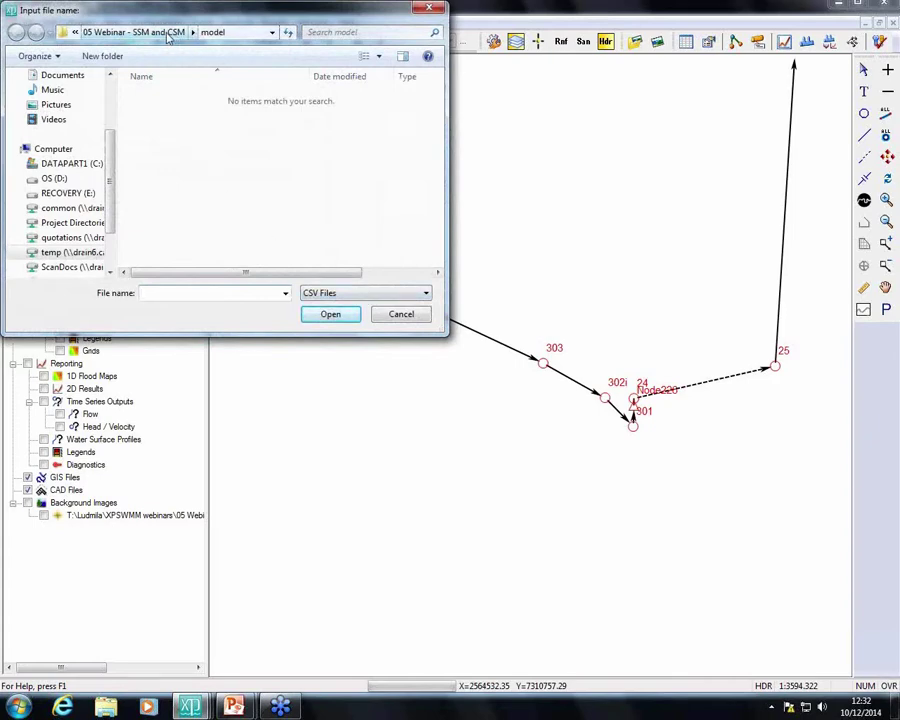
{"action": "left_click", "coordinate": [168, 33]}
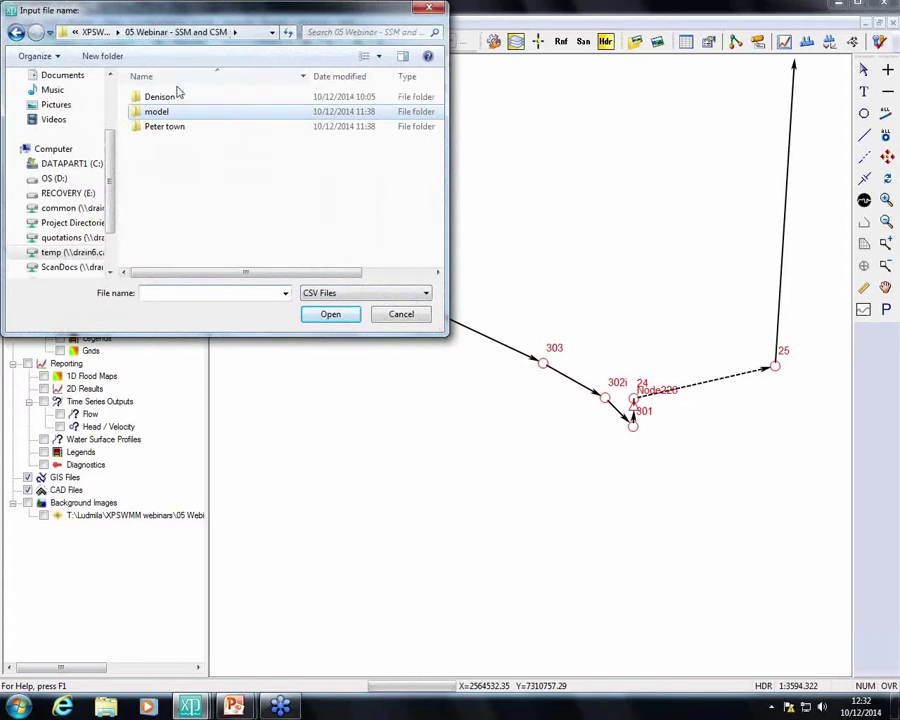
{"action": "double_click", "coordinate": [173, 97]}
{"action": "double_click", "coordinate": [176, 113]}
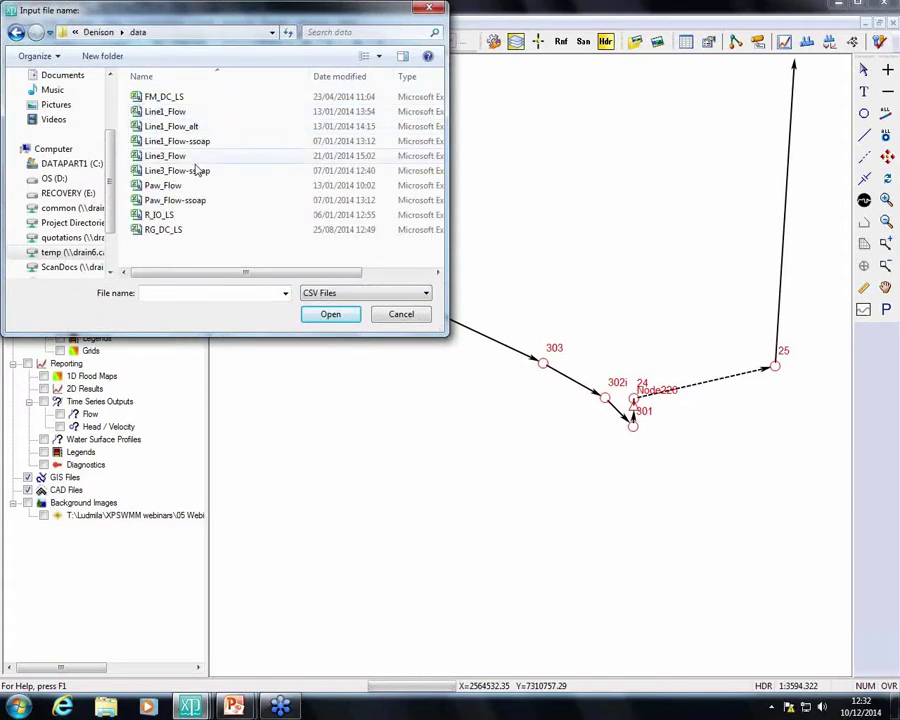
{"action": "left_click", "coordinate": [184, 157]}
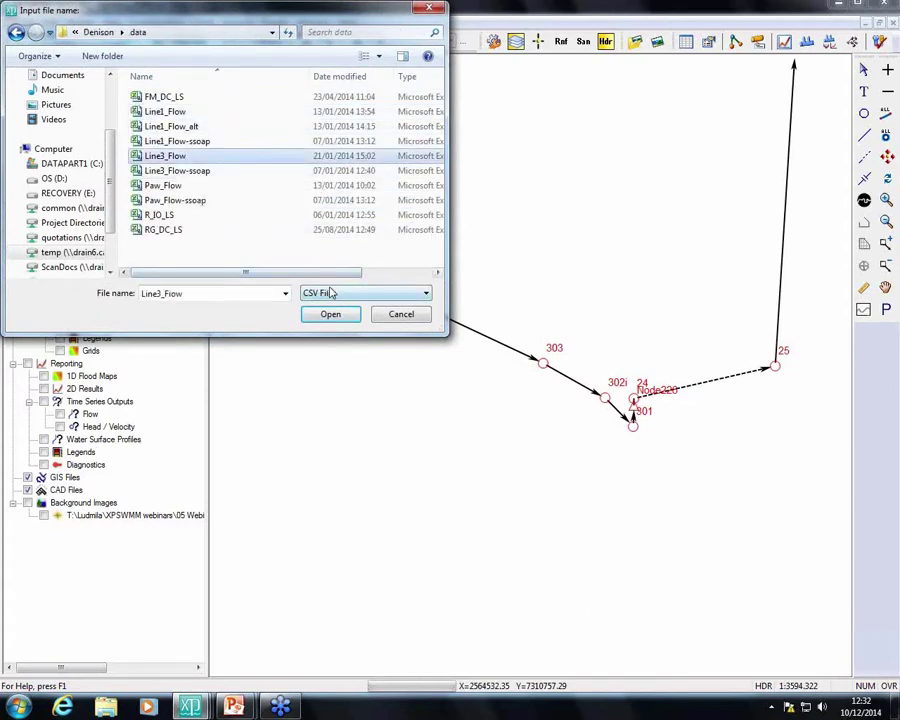
{"action": "left_click", "coordinate": [354, 294]}
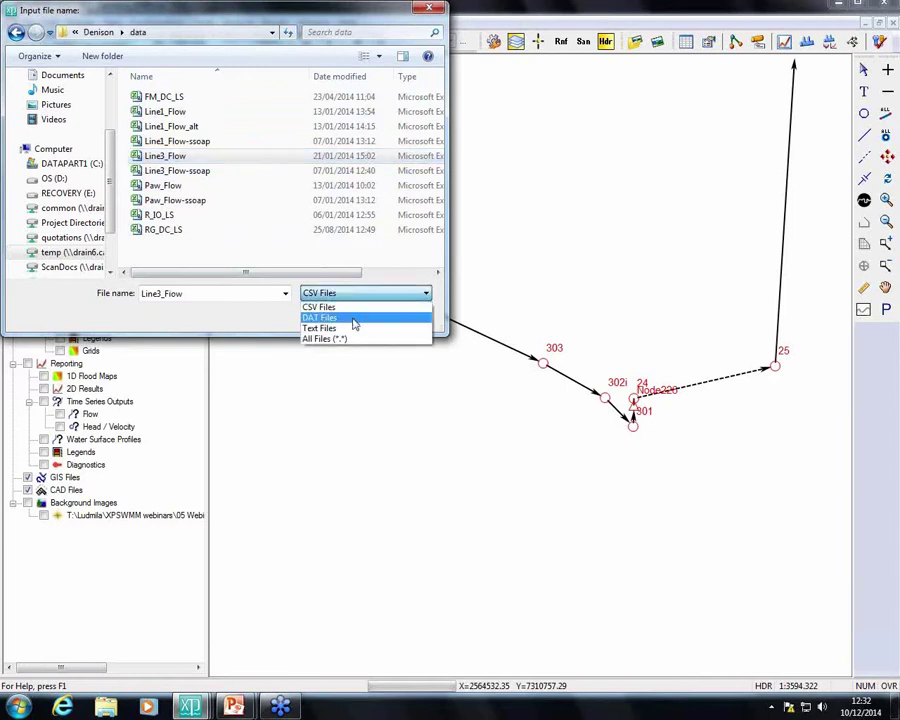
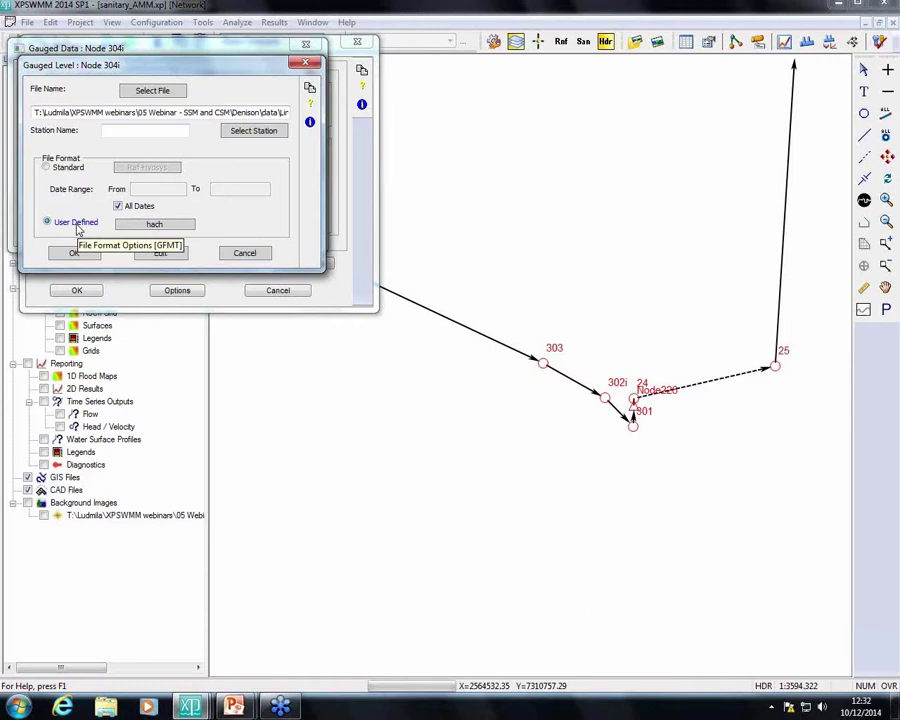
- Examine the header, CSV and field settings of the hach user-defined file format, including the available field types
{"action": "left_click", "coordinate": [146, 224]}
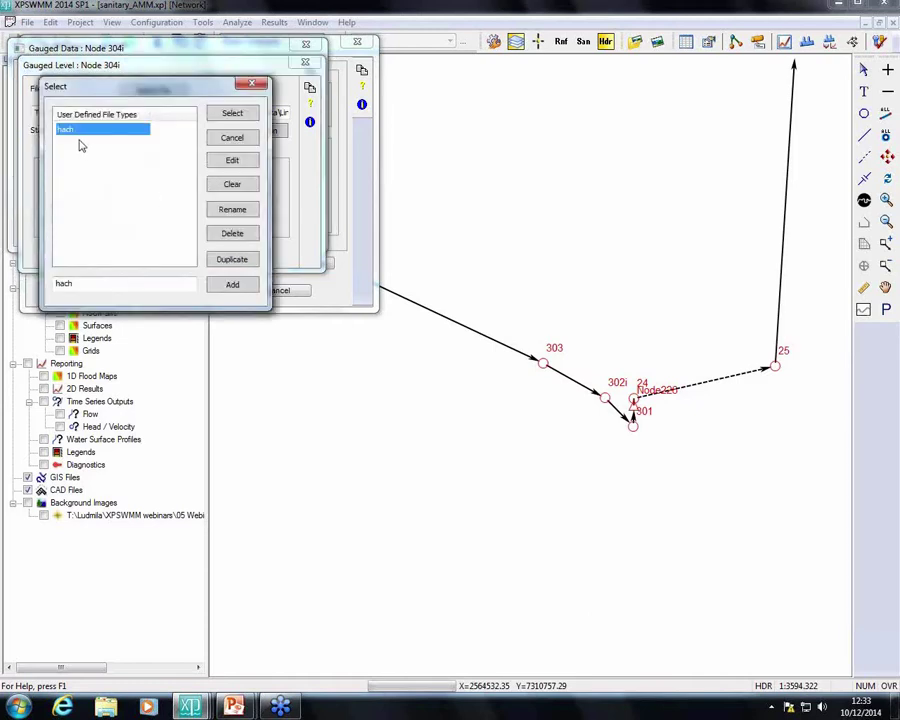
{"action": "left_click", "coordinate": [232, 163]}
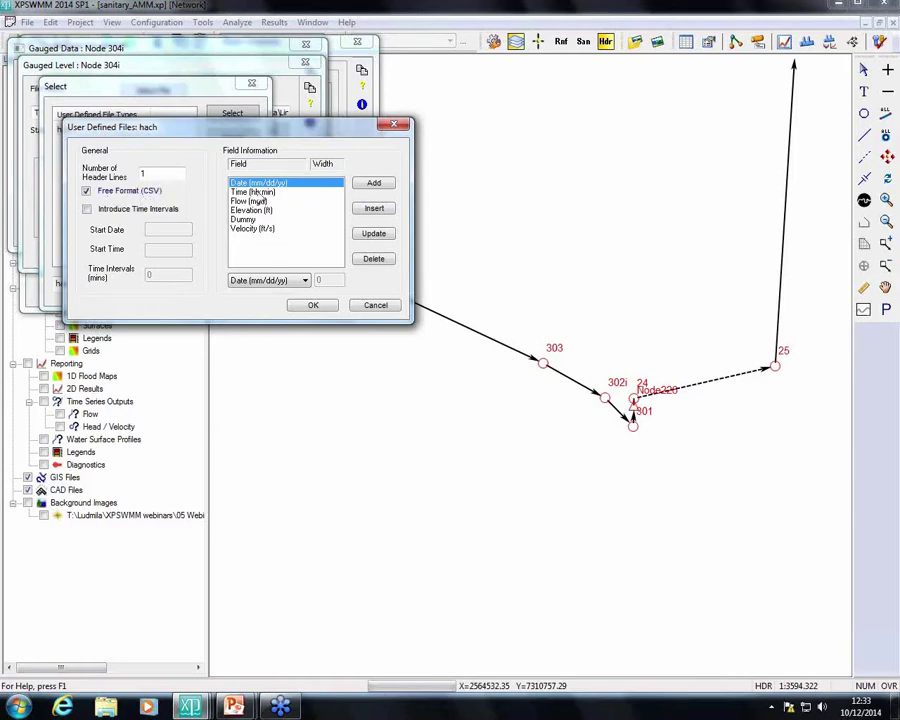
{"action": "left_click", "coordinate": [304, 281]}
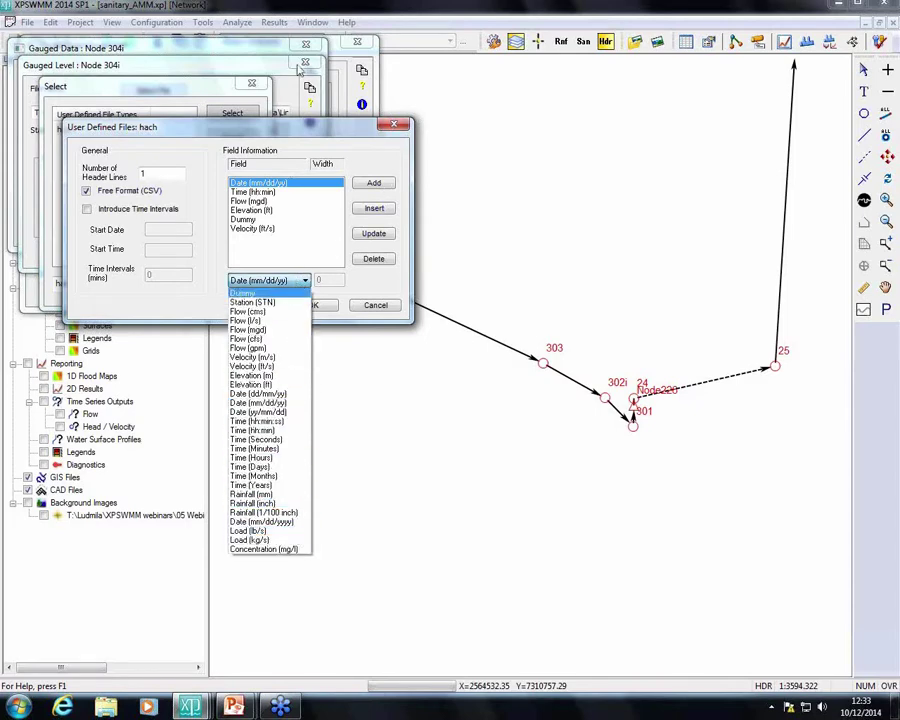
{"action": "left_click", "coordinate": [283, 172]}
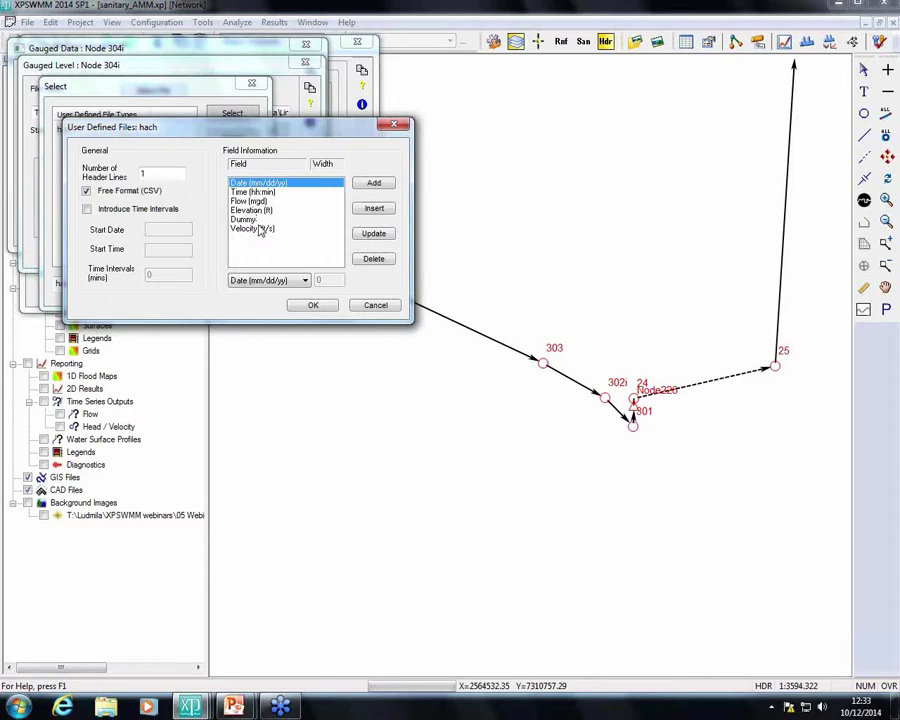
- Accept the hach format for the gauged level and save the data of node 304i
{"action": "left_click", "coordinate": [315, 306]}
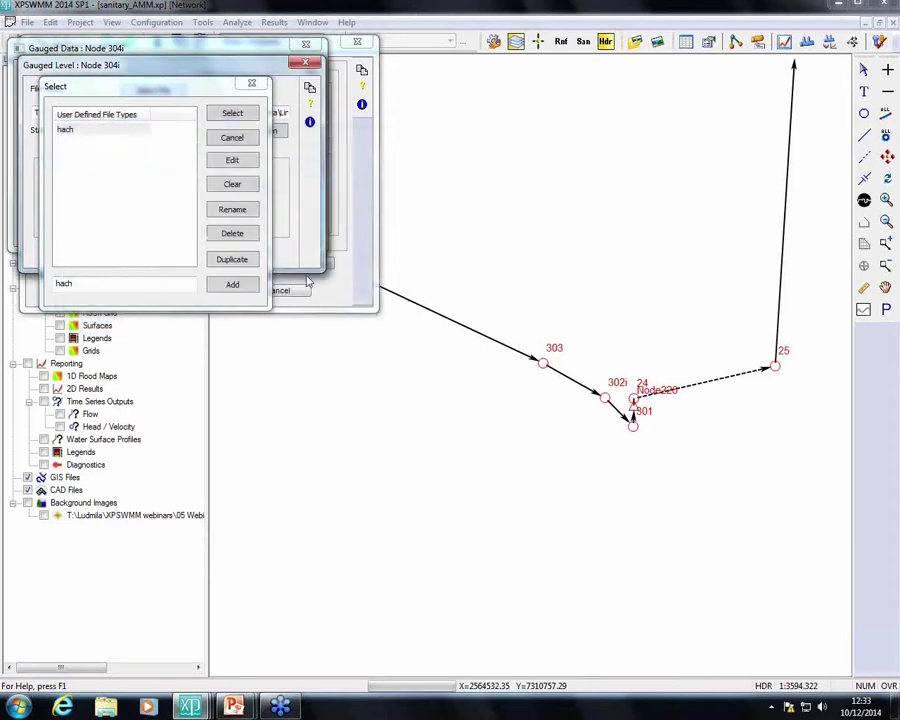
{"action": "left_click", "coordinate": [231, 118]}
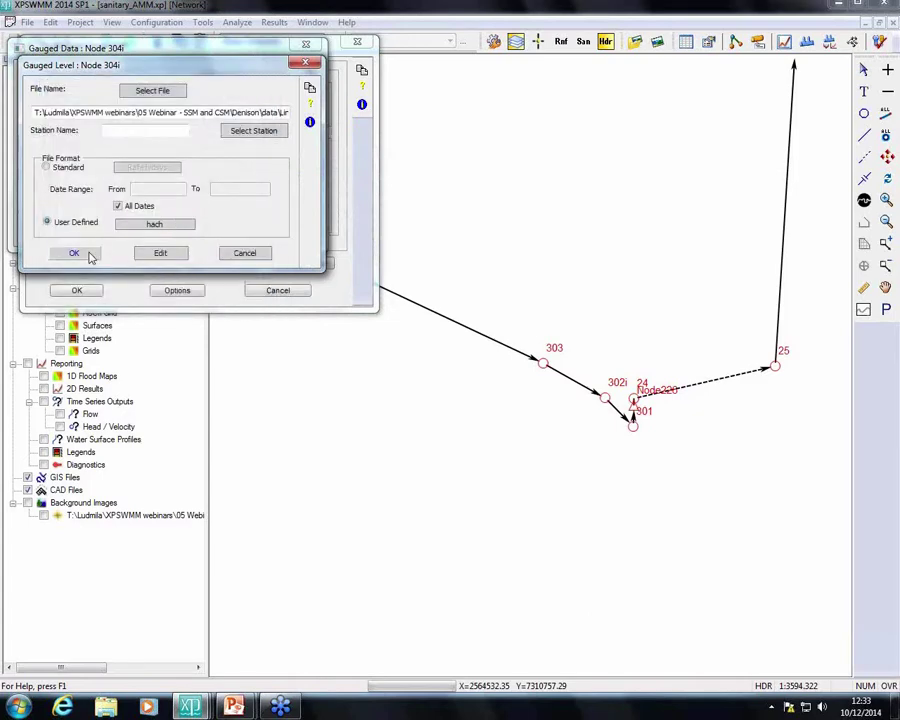
{"action": "left_click", "coordinate": [88, 256]}
{"action": "left_click", "coordinate": [72, 239]}
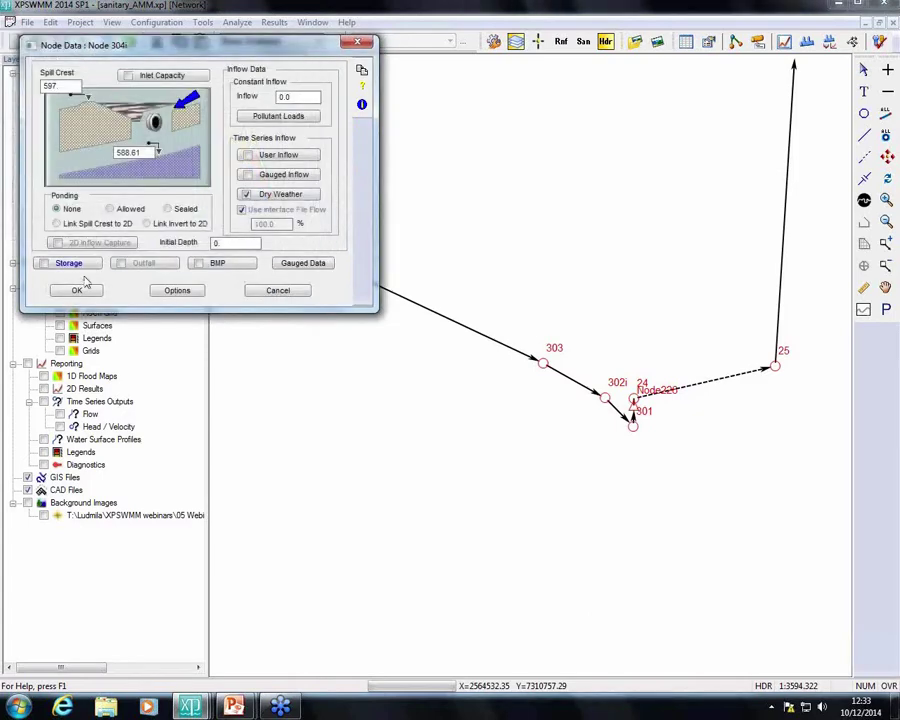
{"action": "left_click", "coordinate": [77, 290]}
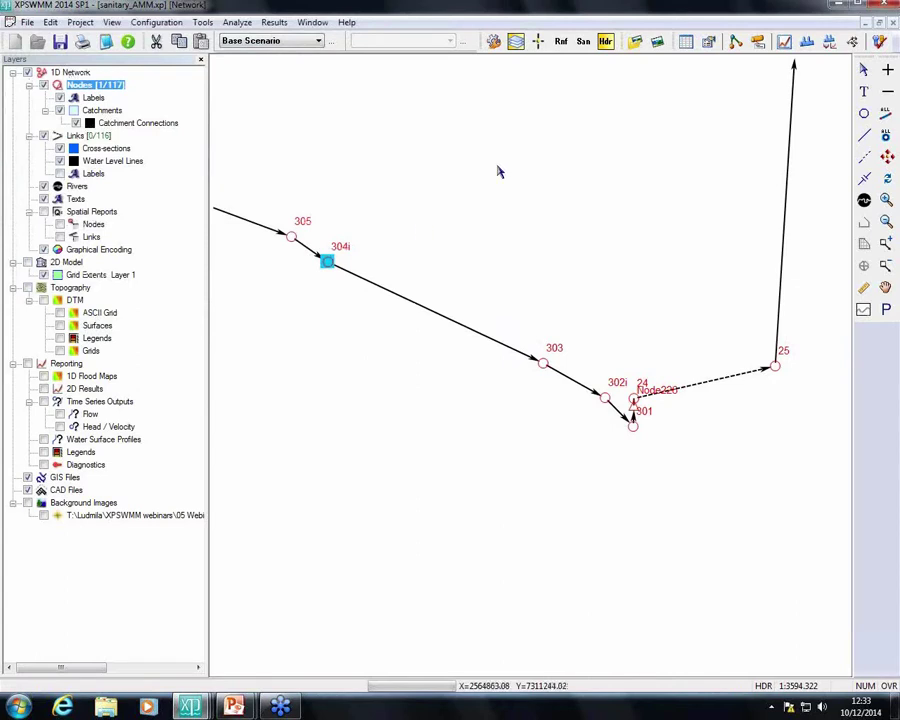
- Review node 304i's results graph comparing modelled stage with gauged depth, and return to the network
{"action": "left_click", "coordinate": [786, 47]}
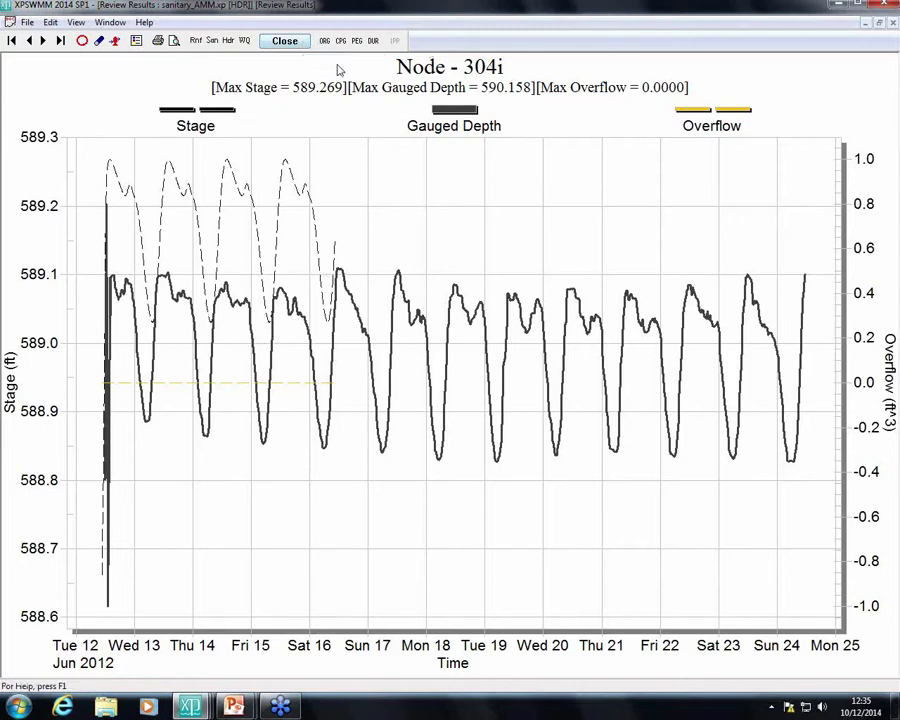
{"action": "left_click", "coordinate": [293, 44]}
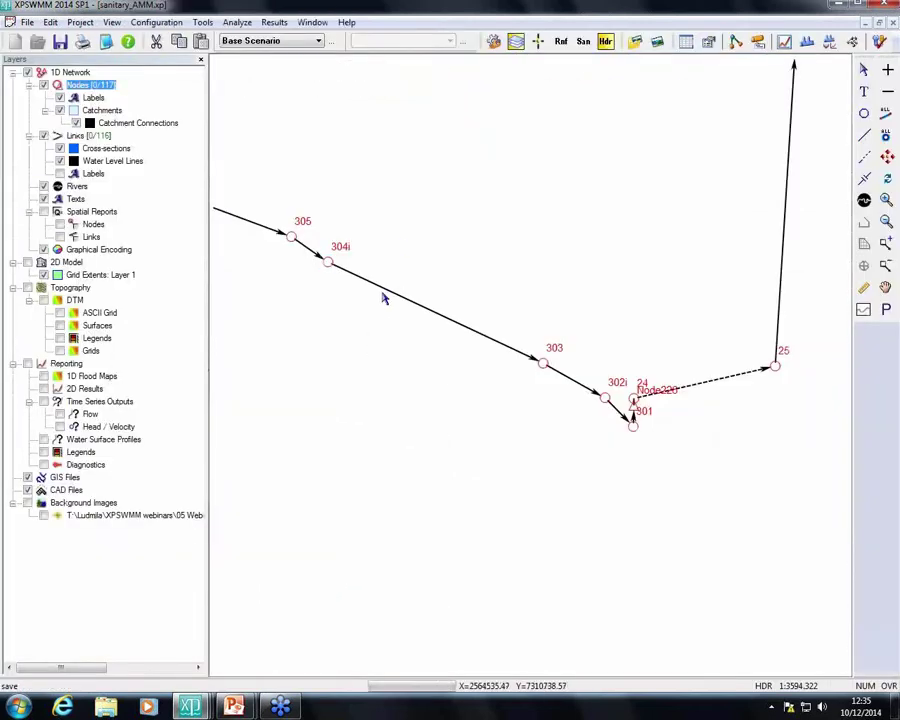
- Set Line3_Flow from the Denison data folder as the gauged flow file of the link between nodes 304i and 303
{"action": "left_click", "coordinate": [386, 288]}
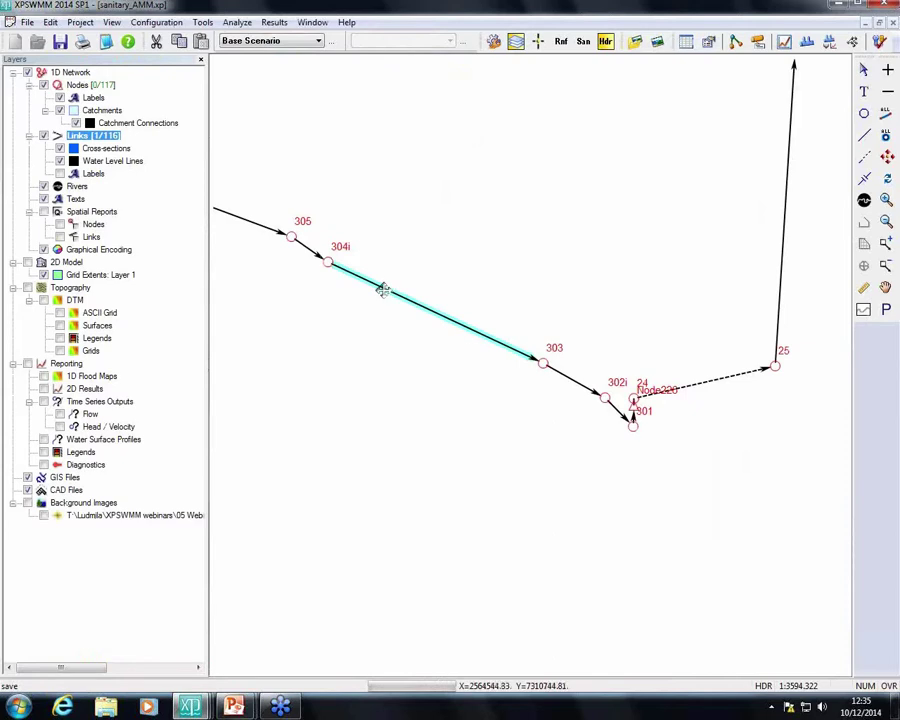
{"action": "double_click", "coordinate": [384, 290]}
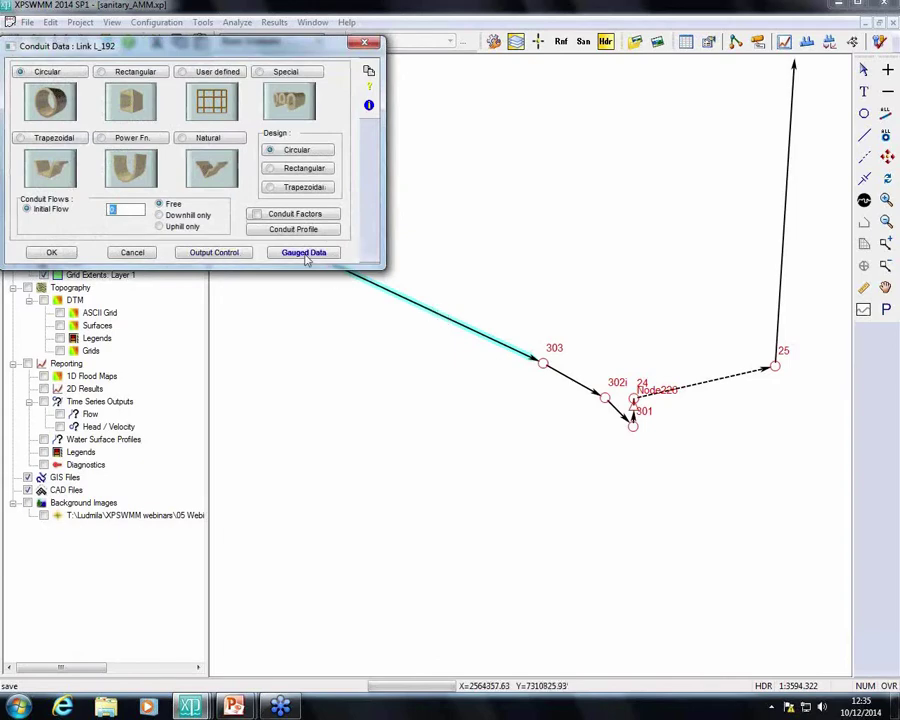
{"action": "left_click", "coordinate": [305, 253]}
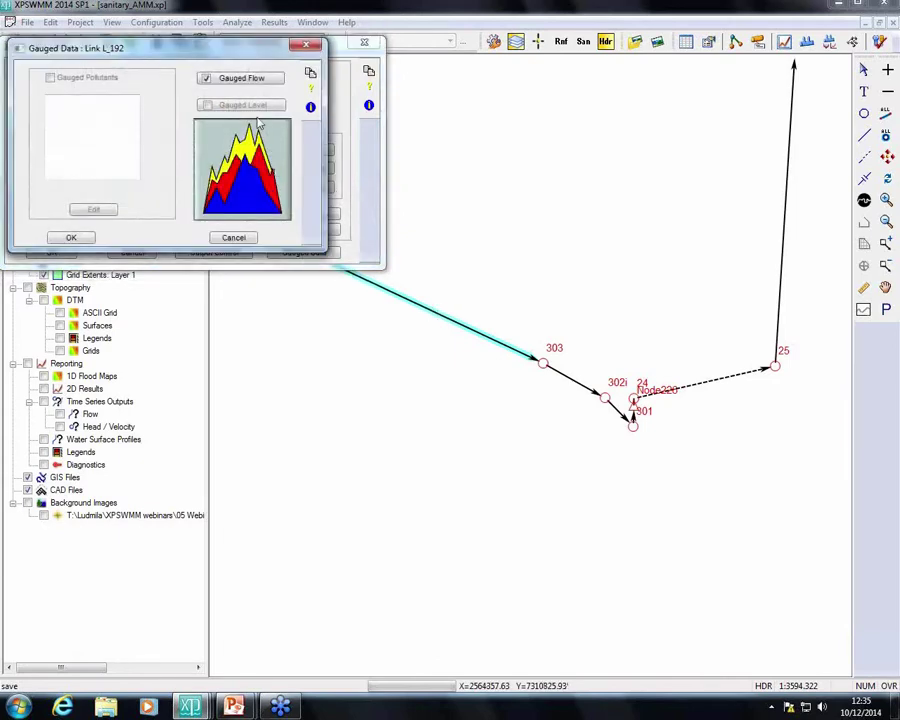
{"action": "left_click", "coordinate": [247, 84]}
{"action": "left_click", "coordinate": [247, 84]}
{"action": "left_click", "coordinate": [155, 92]}
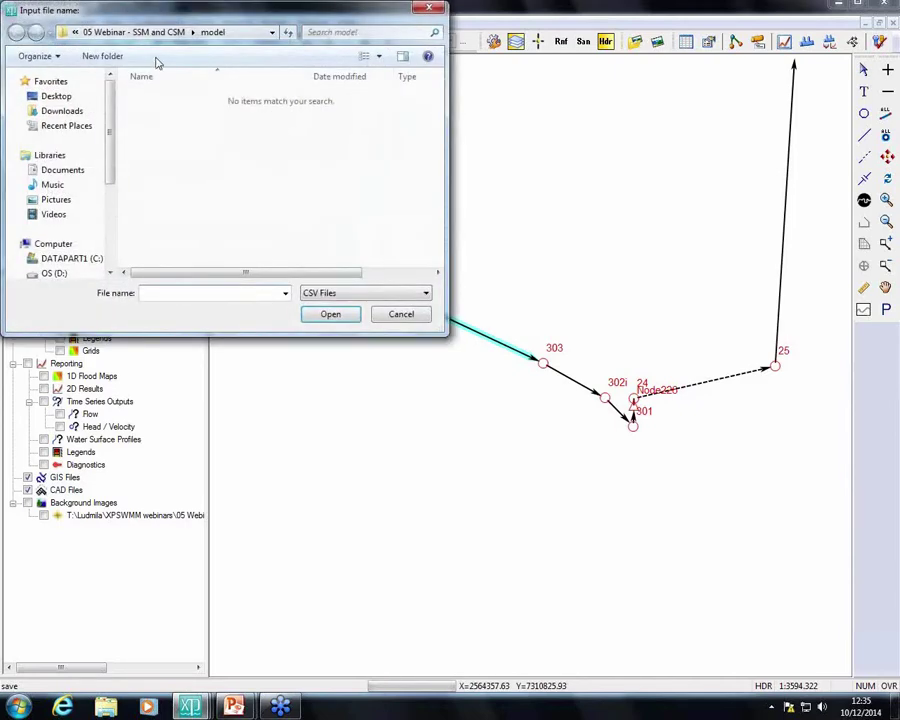
{"action": "left_click", "coordinate": [164, 32]}
{"action": "double_click", "coordinate": [172, 97]}
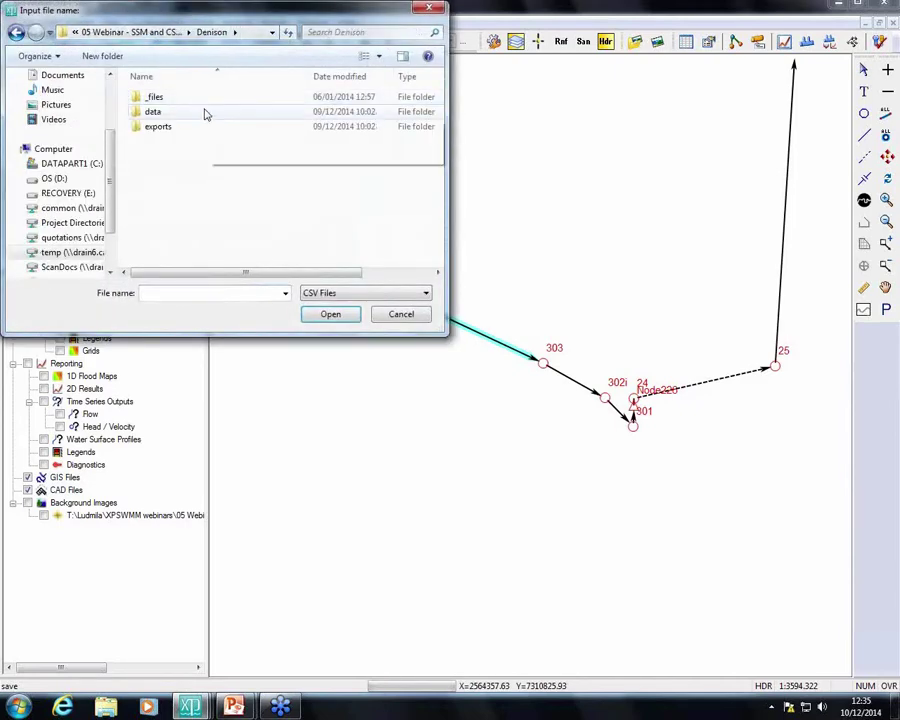
{"action": "double_click", "coordinate": [200, 114]}
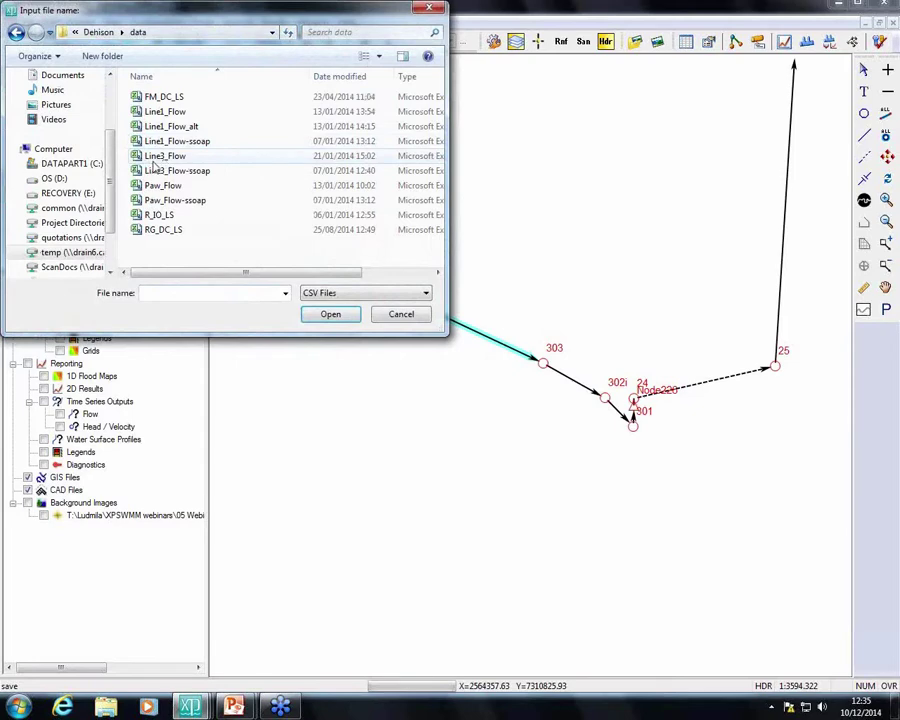
{"action": "left_click", "coordinate": [153, 158]}
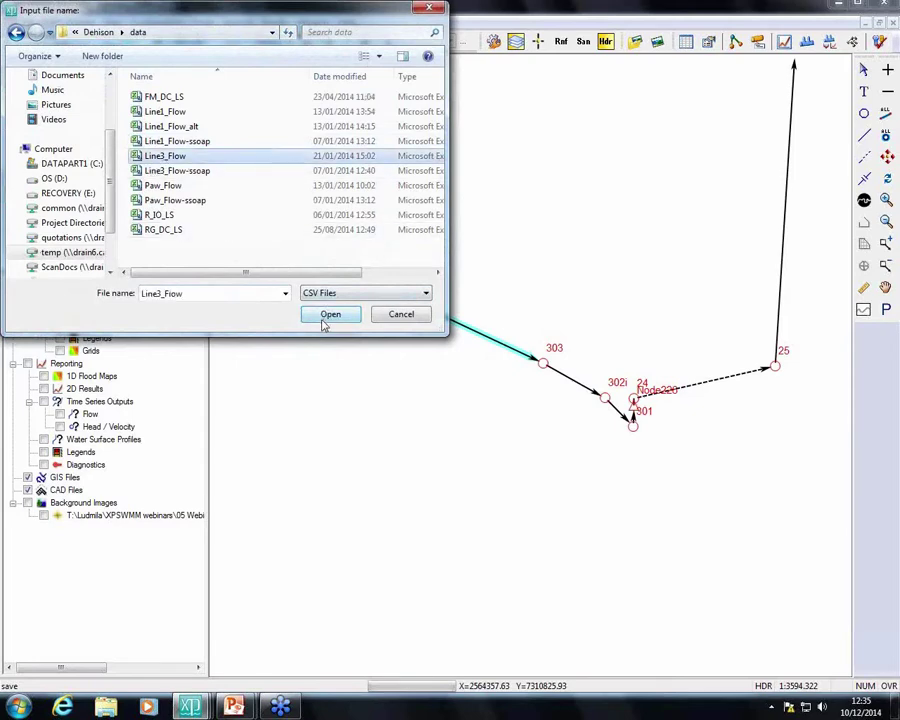
{"action": "left_click", "coordinate": [330, 315]}
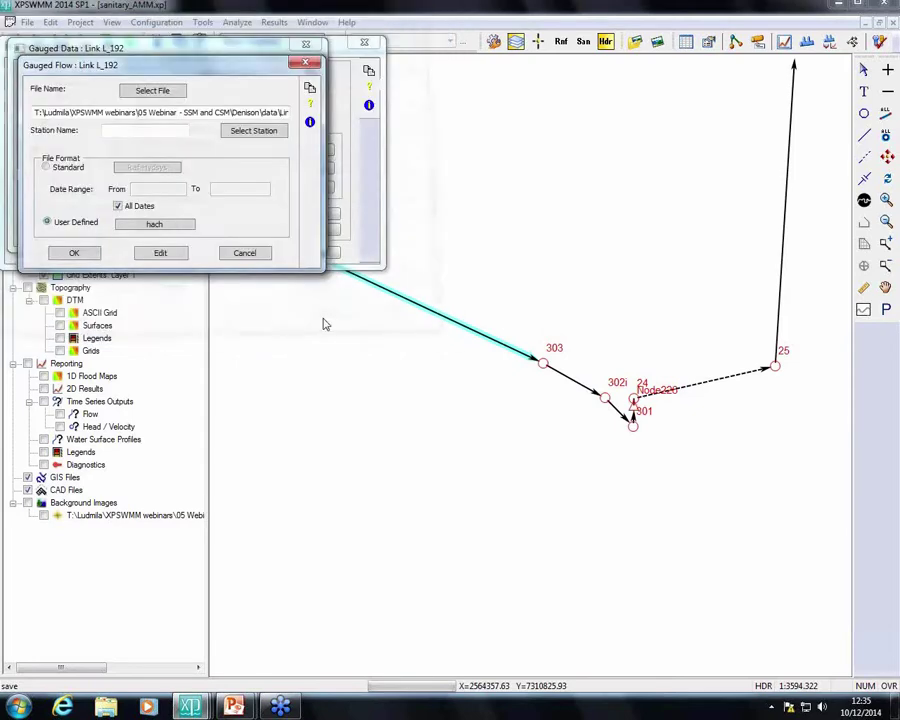
- Check the hach file format, accept it for the gauged flow, and save the data of the link between nodes 304i and 303
{"action": "left_click", "coordinate": [152, 225]}
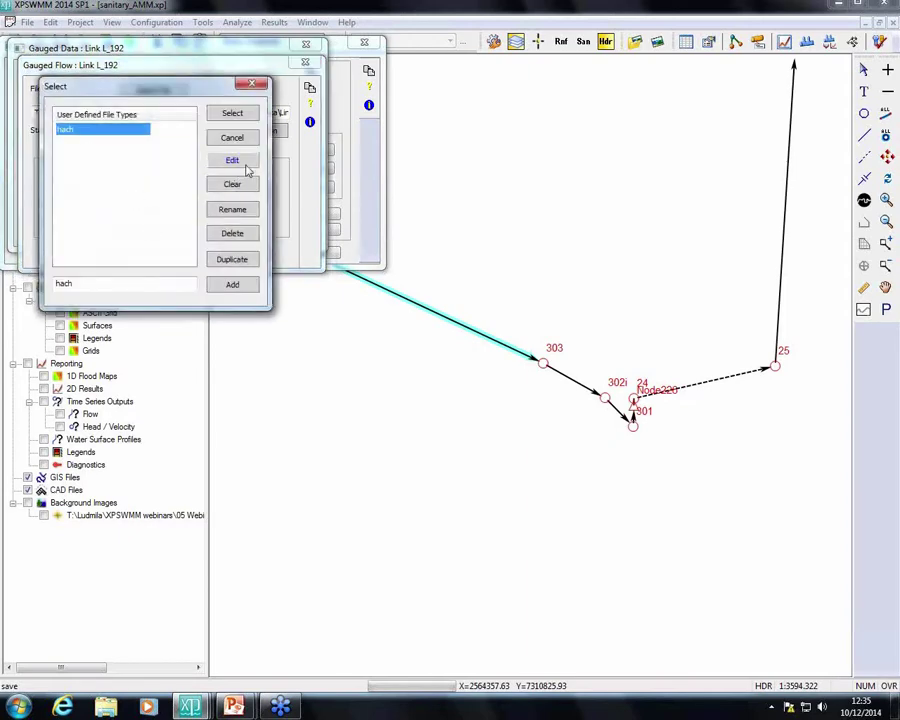
{"action": "left_click", "coordinate": [240, 163]}
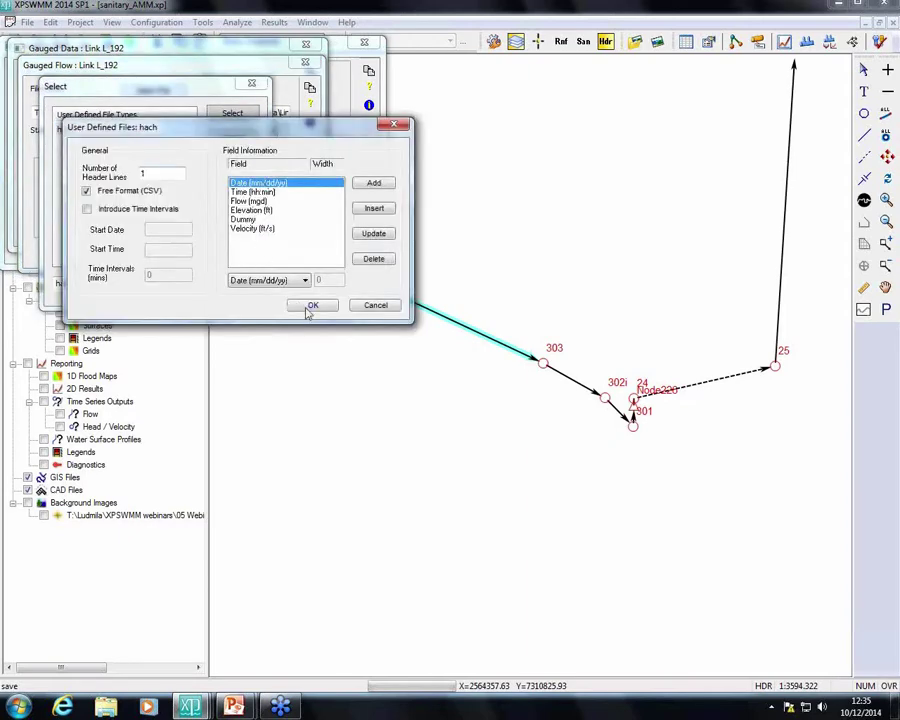
{"action": "left_click", "coordinate": [310, 306]}
{"action": "left_click", "coordinate": [231, 114]}
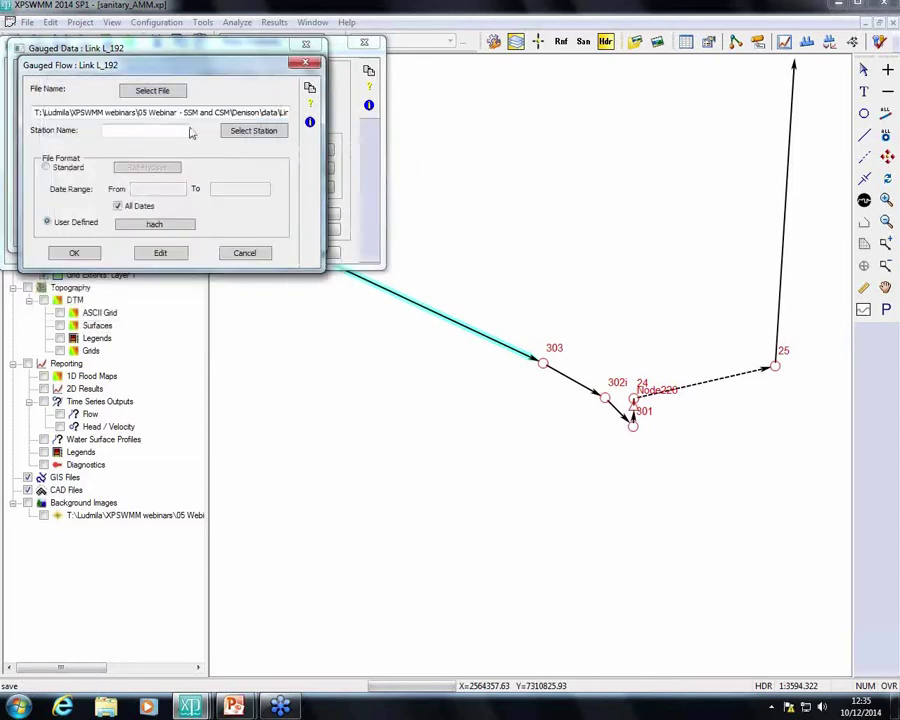
{"action": "left_click", "coordinate": [72, 256]}
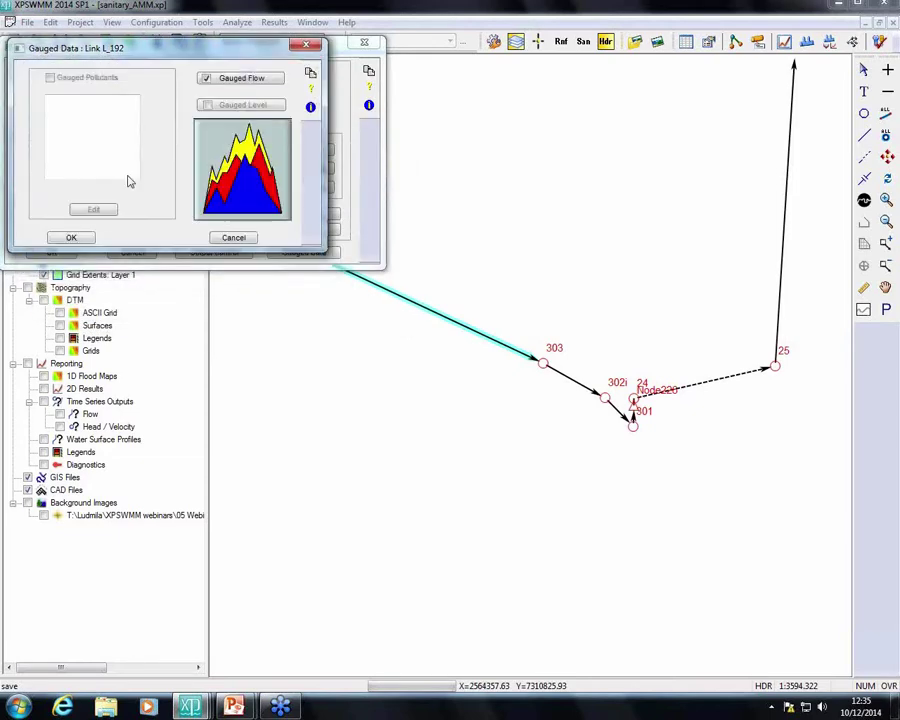
{"action": "left_click", "coordinate": [70, 234]}
{"action": "left_click", "coordinate": [72, 253]}
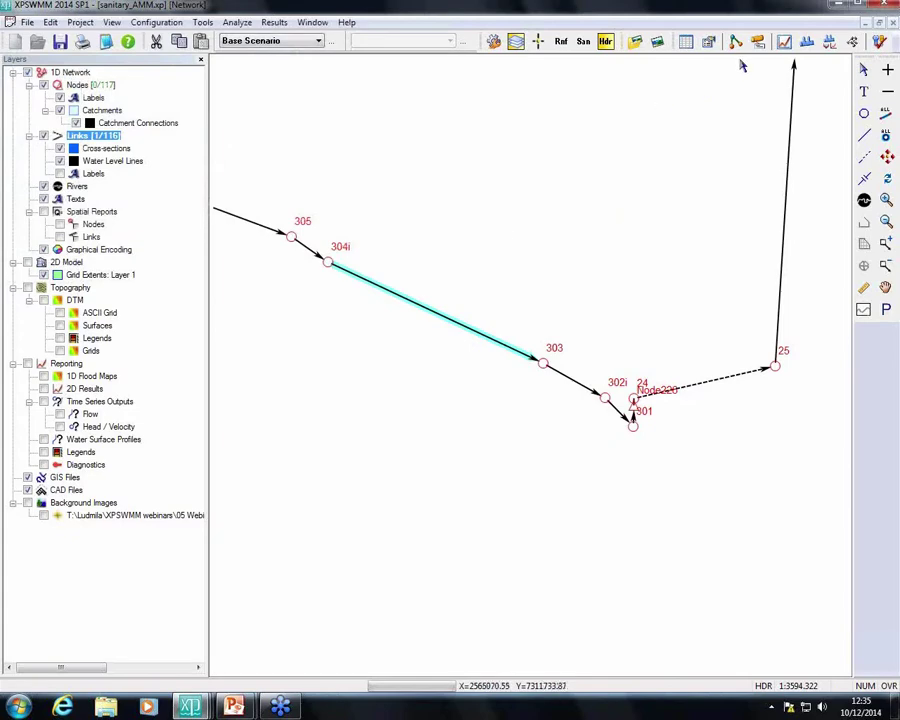
- Review the modelled and gauged flow graph of the link from 304i to 303 in Dark No Border style, and return to the network
{"action": "left_click", "coordinate": [786, 42]}
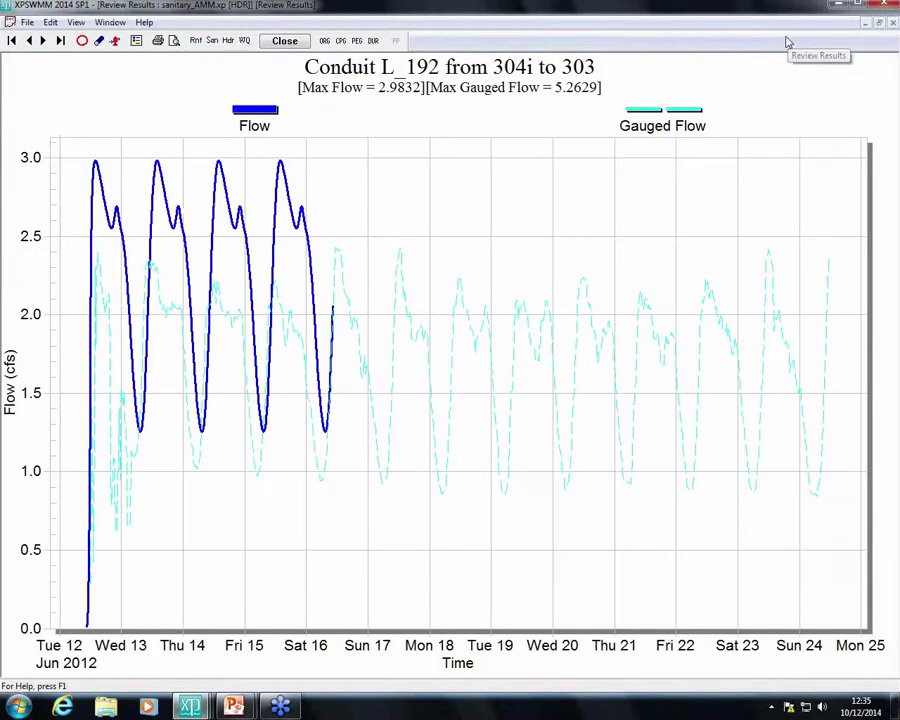
{"action": "right_click", "coordinate": [366, 157]}
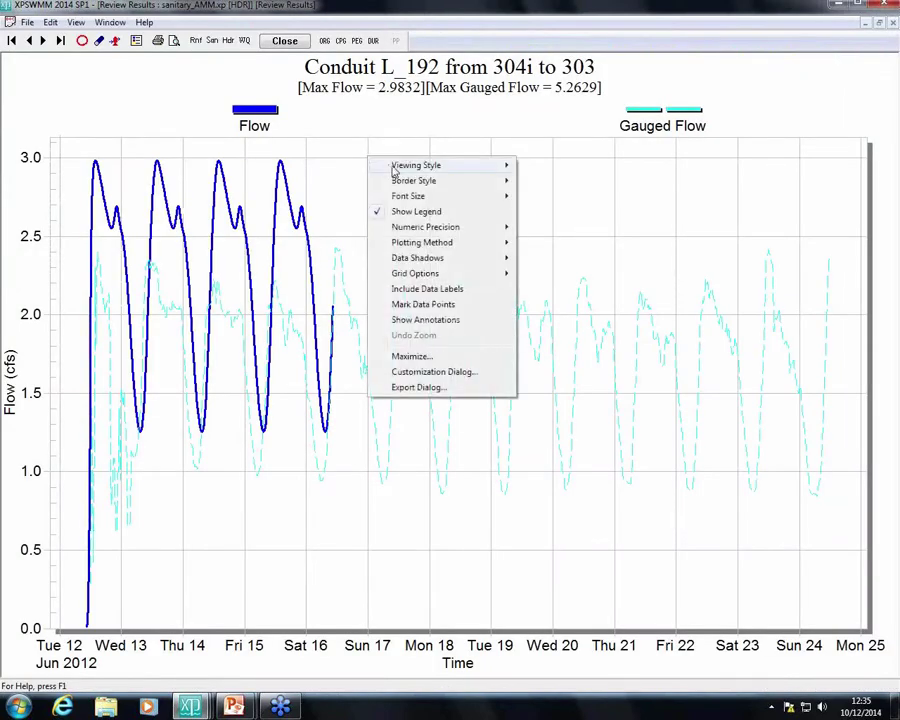
{"action": "mouse_move", "coordinate": [396, 170]}
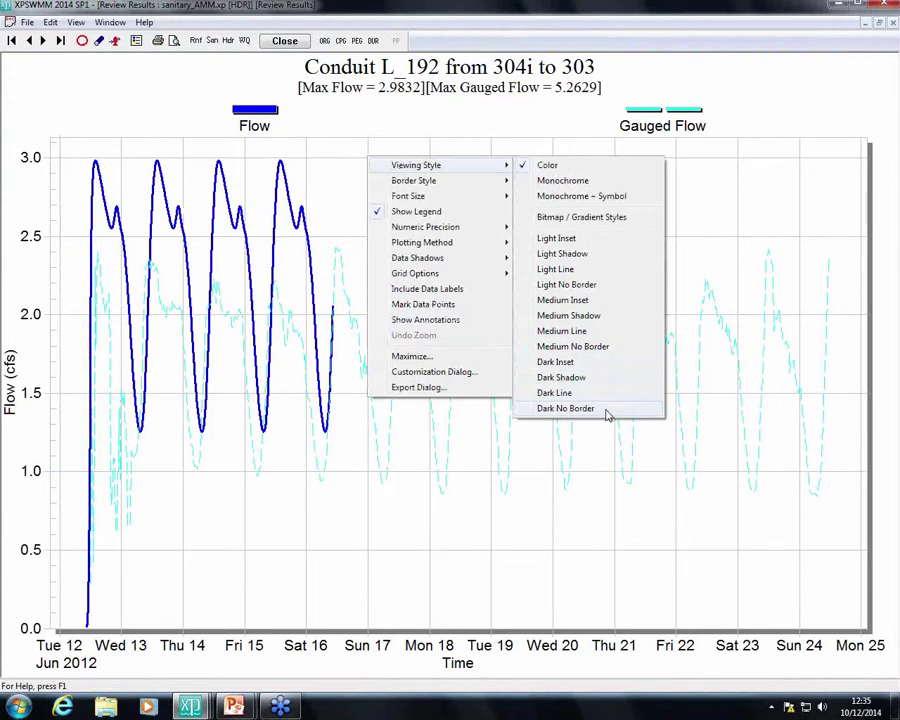
{"action": "left_click", "coordinate": [565, 408]}
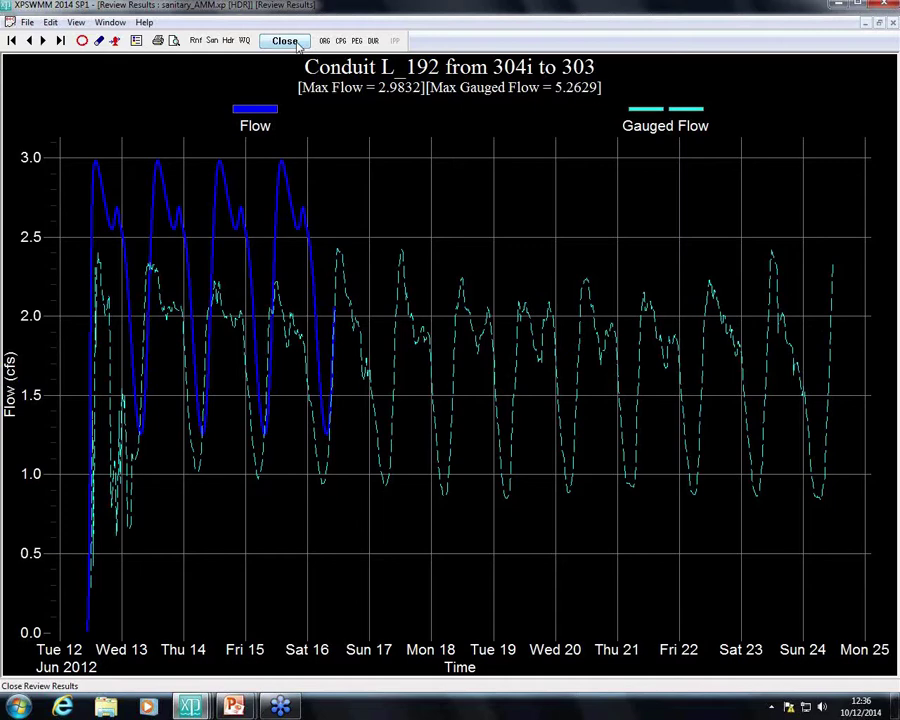
{"action": "left_click", "coordinate": [285, 41]}
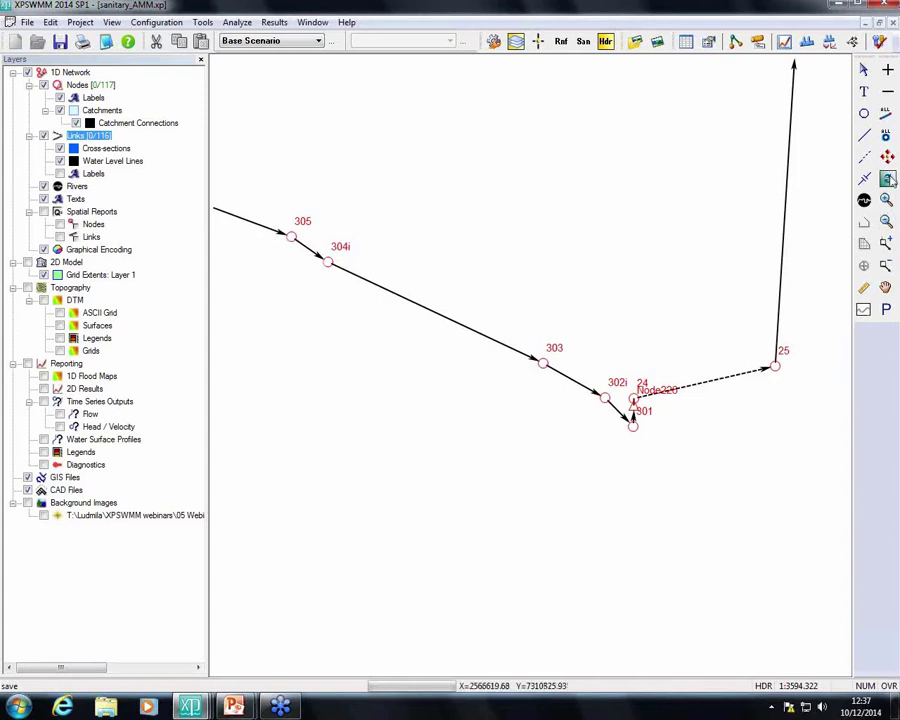
{"action": "scroll", "coordinate": [658, 565], "scroll_direction": "down", "scroll_amount": 5}
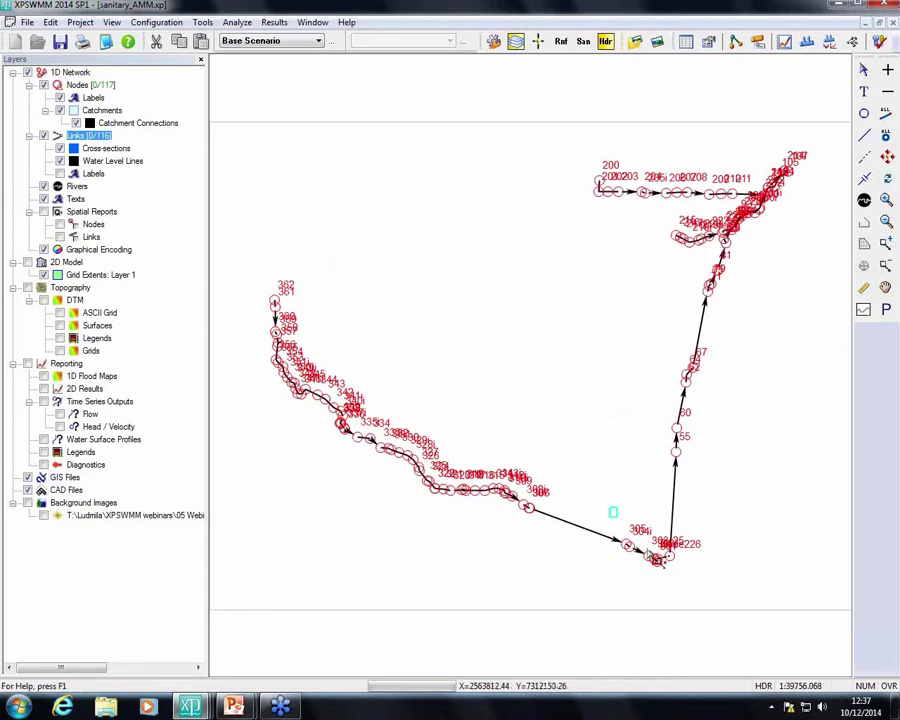
{"action": "left_click_drag", "start_coordinate": [609, 448], "coordinate": [713, 597]}
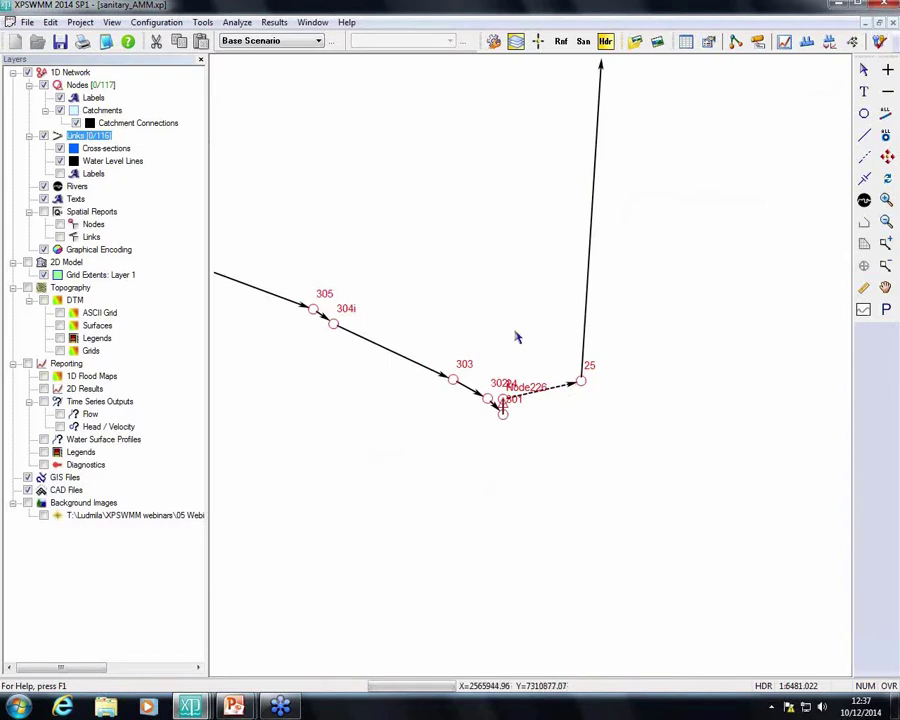
{"action": "left_click", "coordinate": [401, 355]}
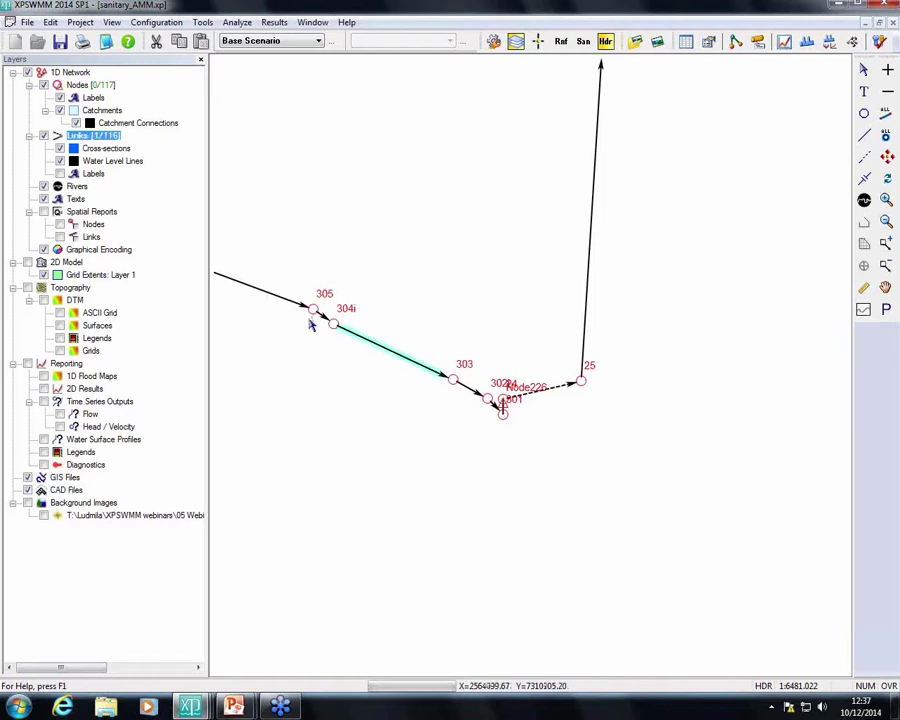
{"action": "right_click", "coordinate": [408, 370]}
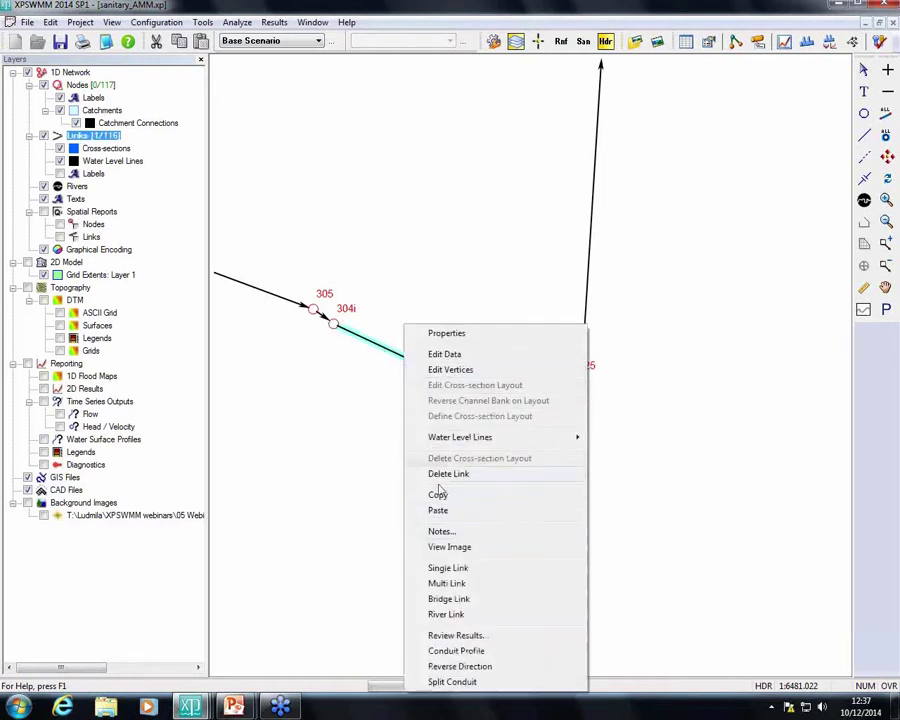
{"action": "left_click", "coordinate": [374, 498]}
- Examine pump 1 of the multiple link from node 24 to 25, including its dynamic head settings and the IronOreLS rating curve
{"action": "left_click", "coordinate": [560, 392]}
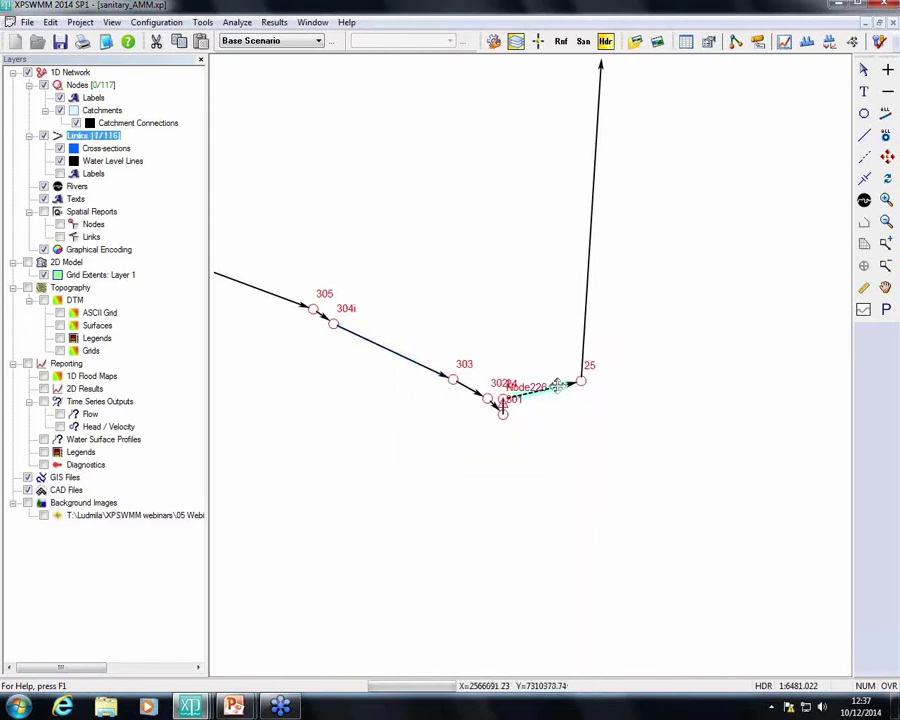
{"action": "scroll", "coordinate": [537, 377], "scroll_direction": "up", "scroll_amount": 2}
{"action": "scroll", "coordinate": [535, 373], "scroll_direction": "up", "scroll_amount": 2}
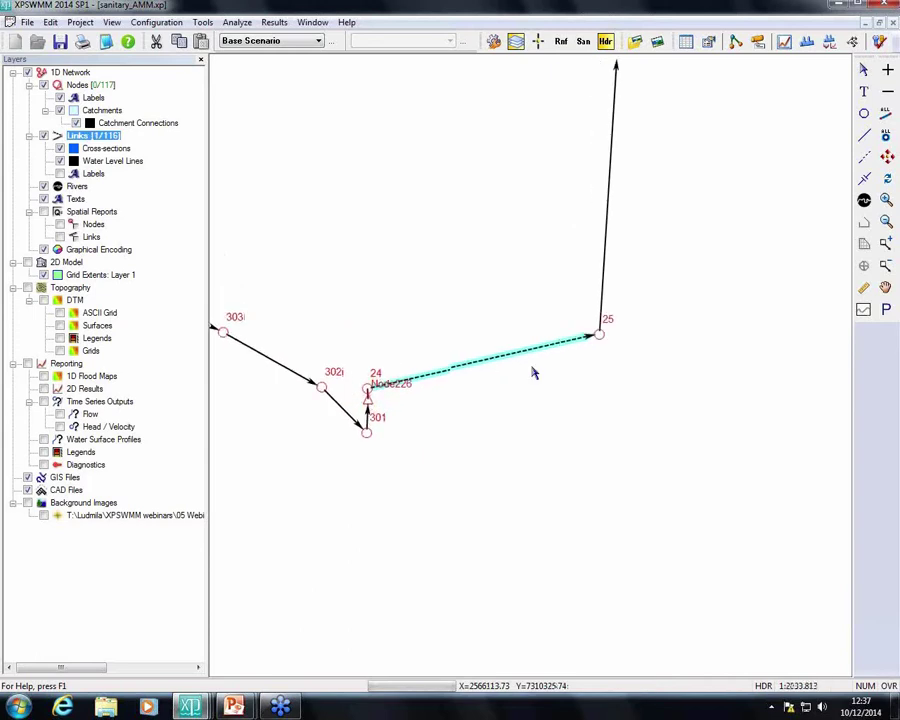
{"action": "double_click", "coordinate": [535, 348]}
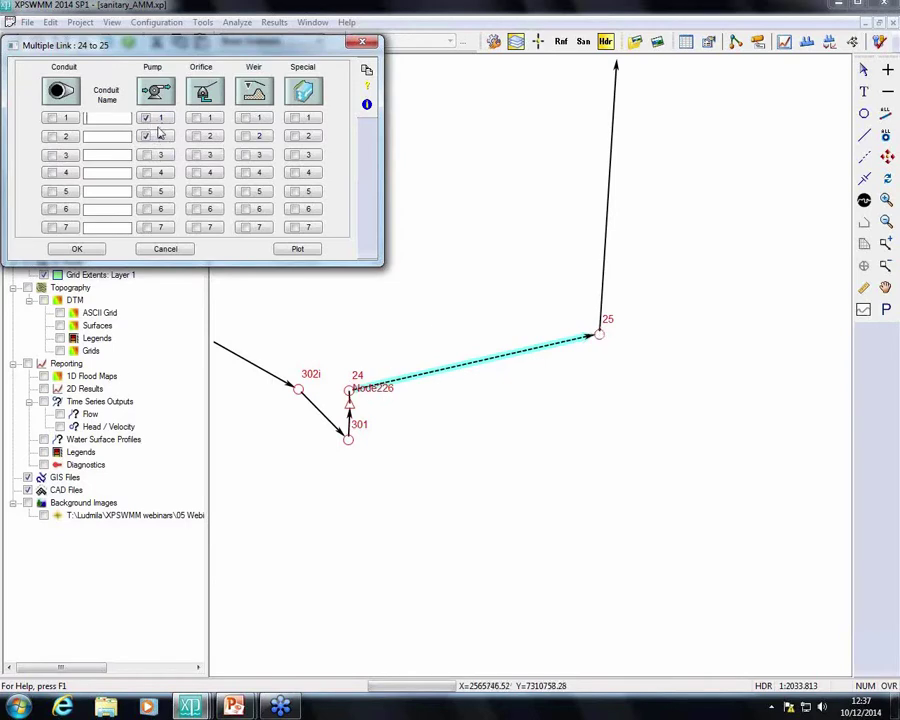
{"action": "left_click", "coordinate": [159, 119]}
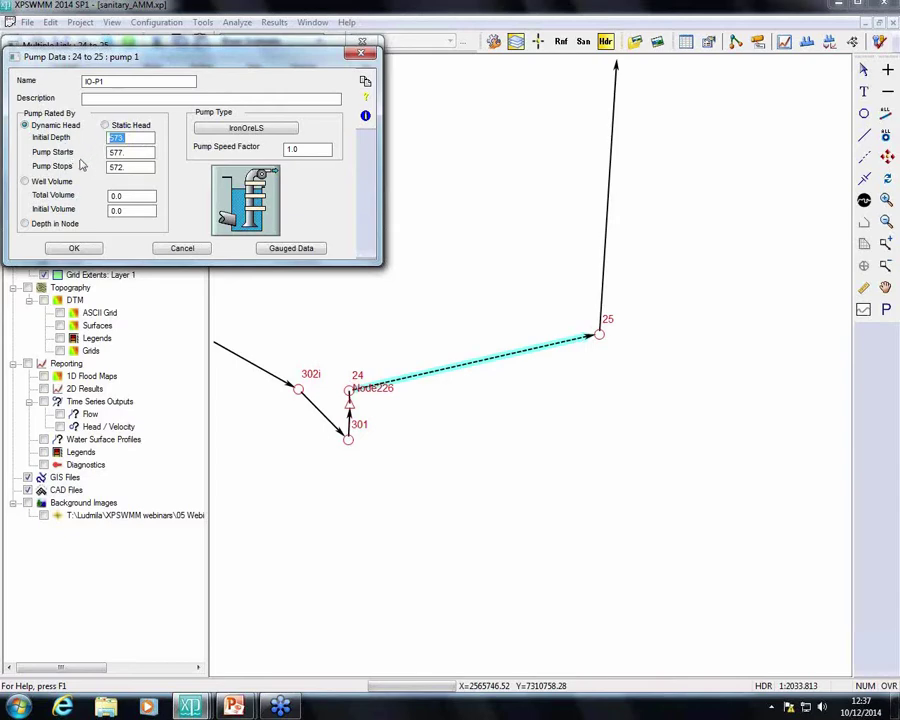
{"action": "left_click", "coordinate": [214, 127]}
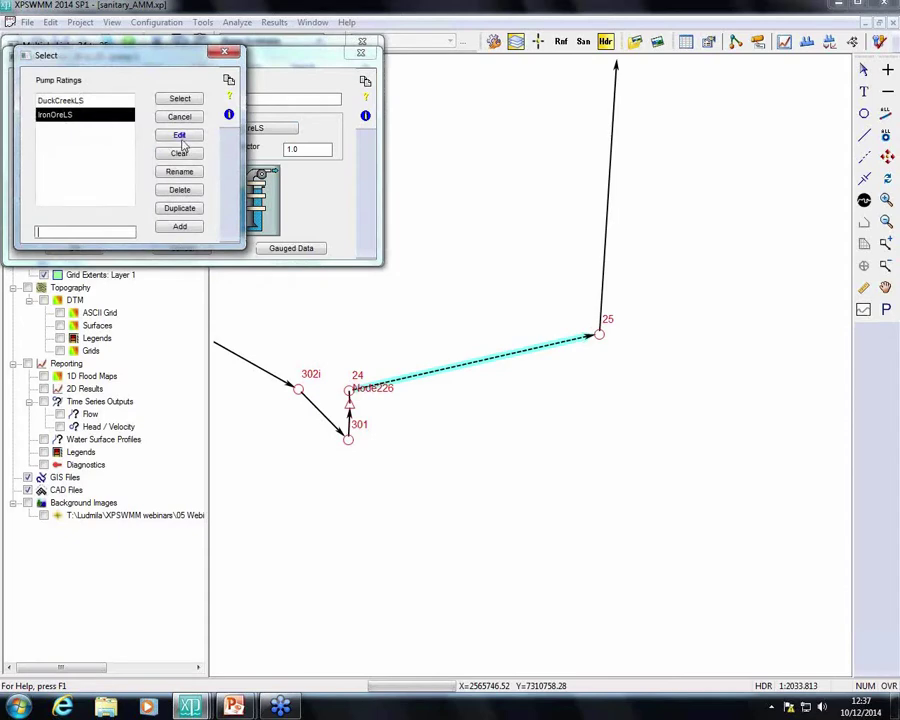
{"action": "left_click", "coordinate": [180, 136]}
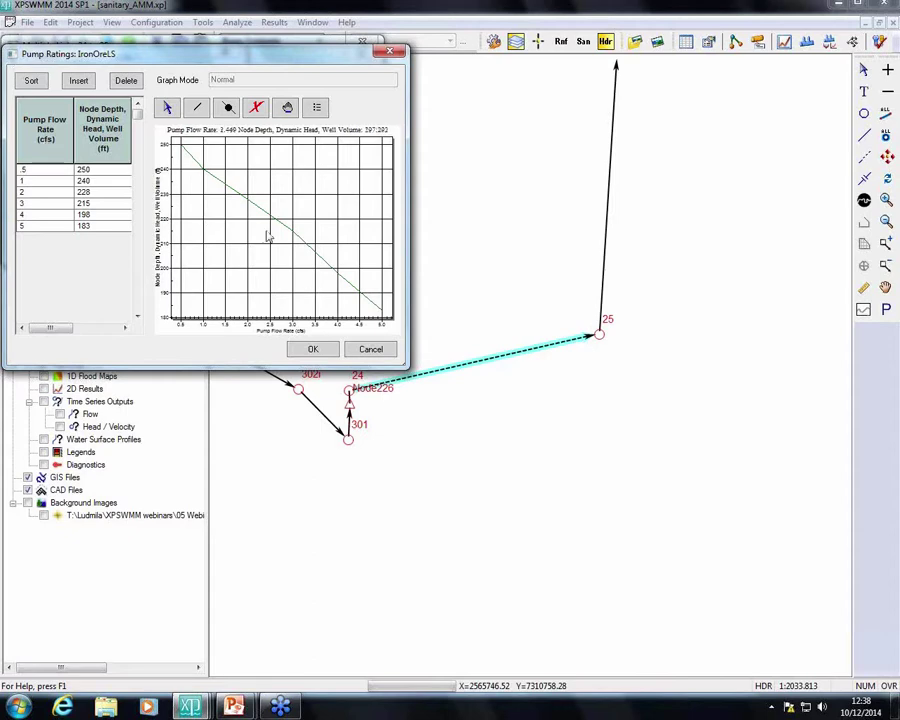
{"action": "left_click", "coordinate": [371, 350]}
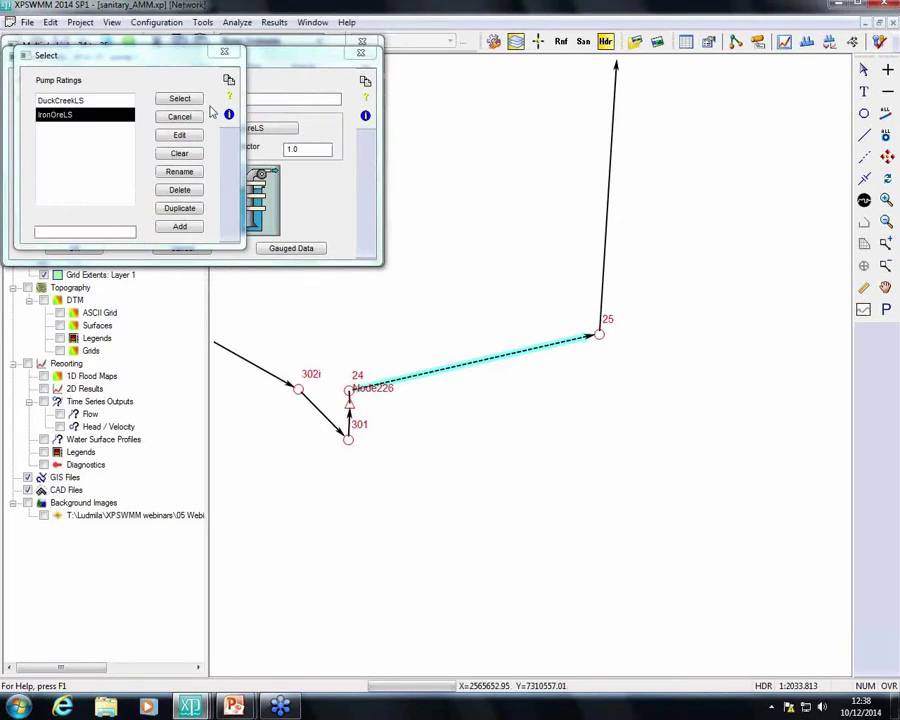
{"action": "left_click", "coordinate": [180, 98]}
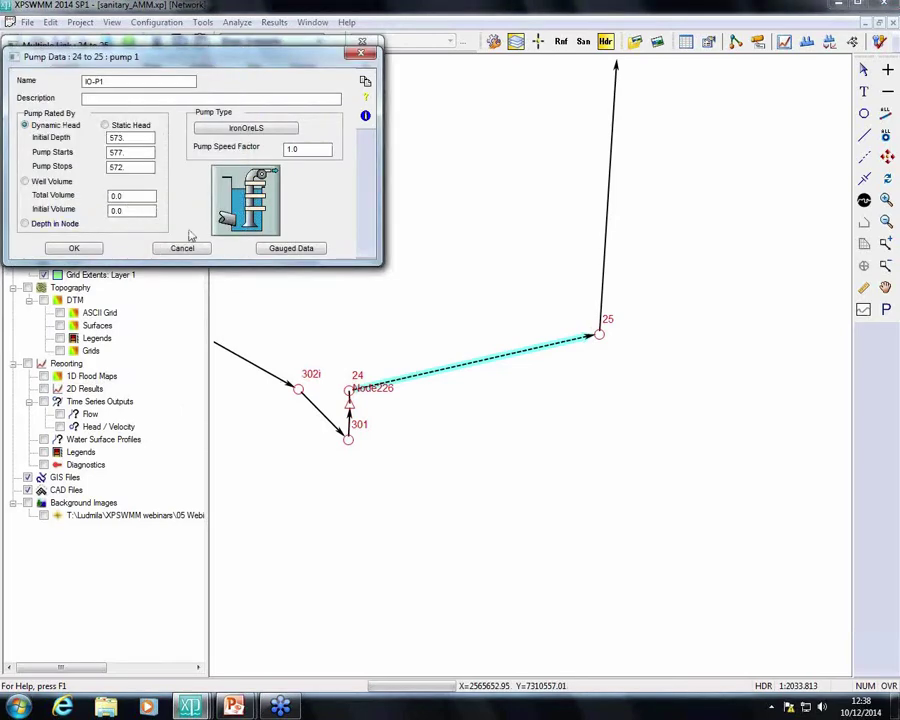
{"action": "left_click", "coordinate": [78, 249]}
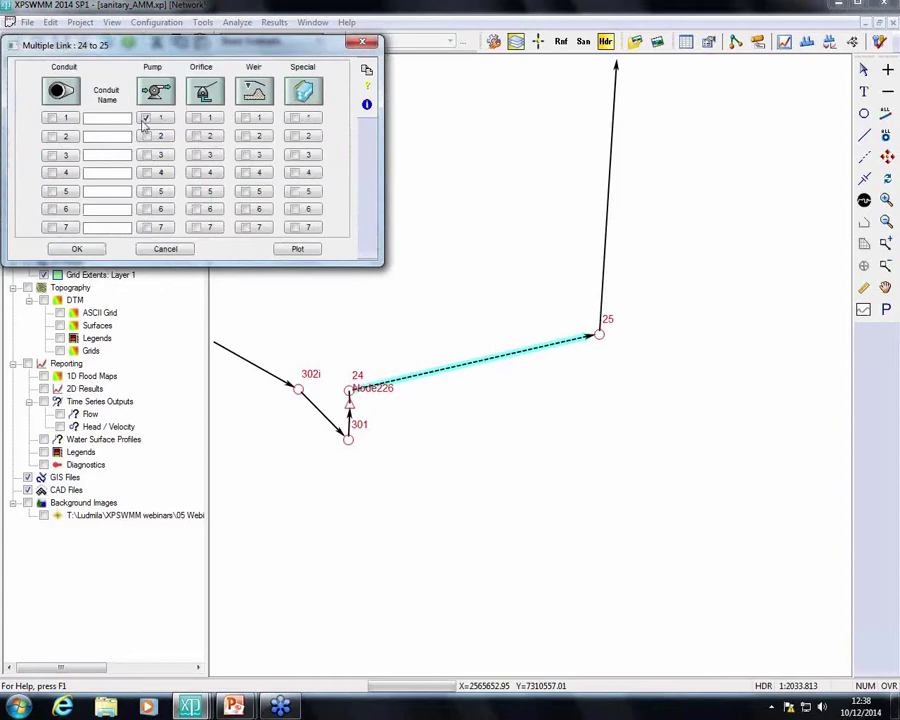
- Check the settings of pump 2 in the multiple link from node 24 to 25, and close the link's data
{"action": "left_click", "coordinate": [161, 141]}
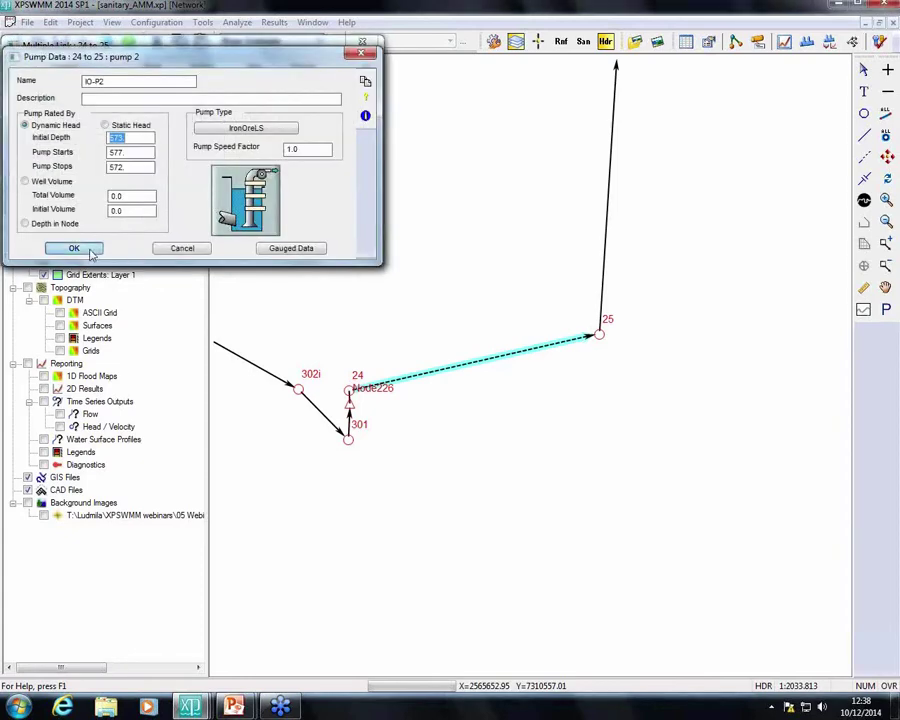
{"action": "left_click", "coordinate": [74, 248]}
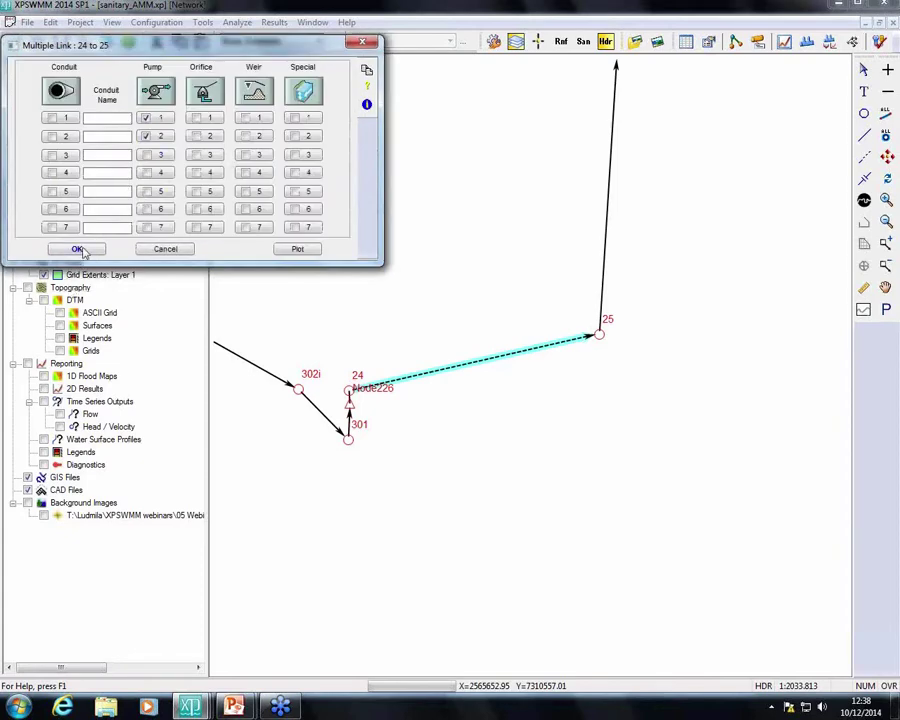
{"action": "left_click", "coordinate": [80, 250]}
{"action": "left_click", "coordinate": [422, 286]}
- Play the dynamic long section along the path from node 24 to the network's downstream end, and return to the network
{"action": "scroll", "coordinate": [530, 372], "scroll_direction": "down", "scroll_amount": 4}
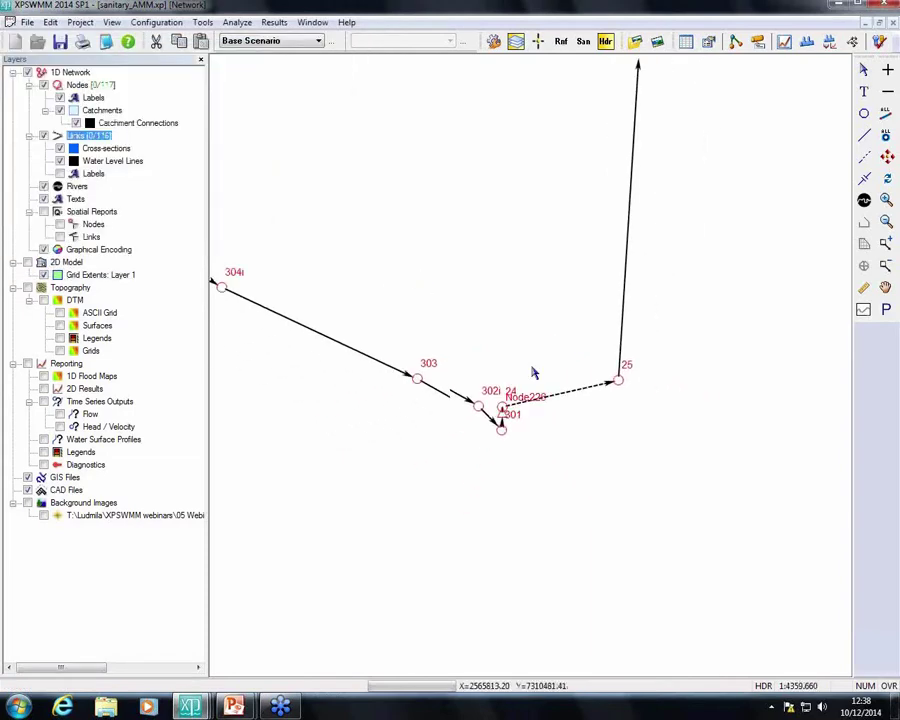
{"action": "scroll", "coordinate": [530, 372], "scroll_direction": "down", "scroll_amount": 4}
{"action": "left_click", "coordinate": [515, 377]}
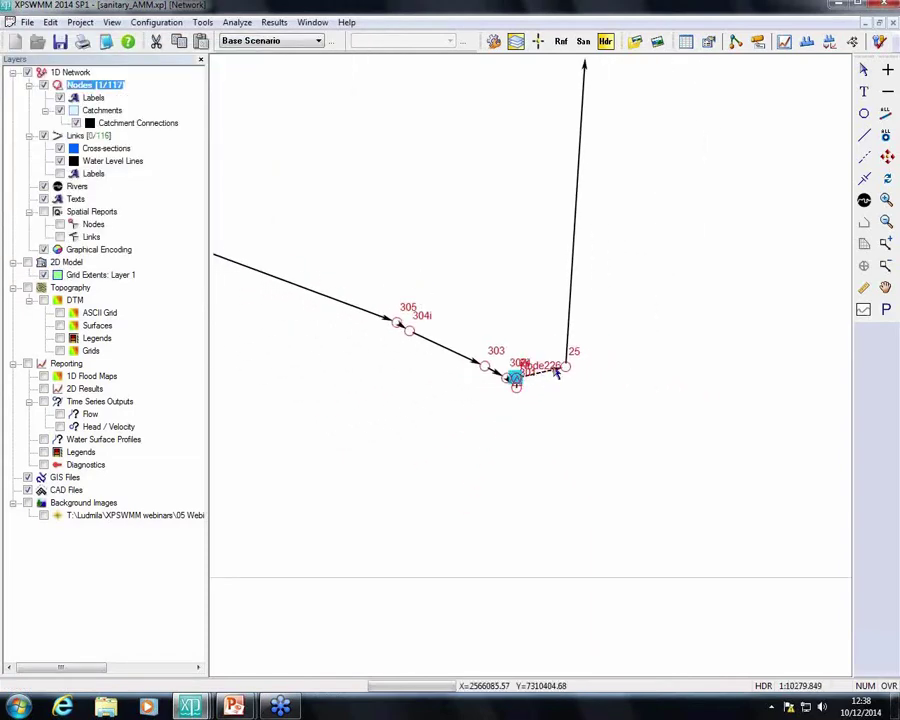
{"action": "scroll", "coordinate": [557, 372], "scroll_direction": "down", "scroll_amount": 10}
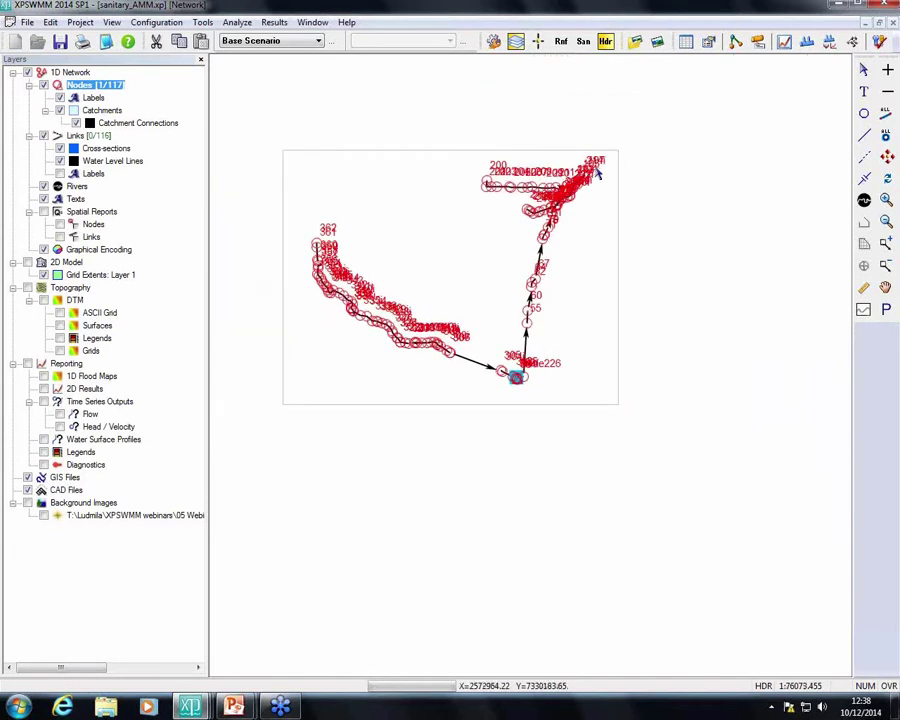
{"action": "left_click", "coordinate": [597, 172], "text": "shift"}
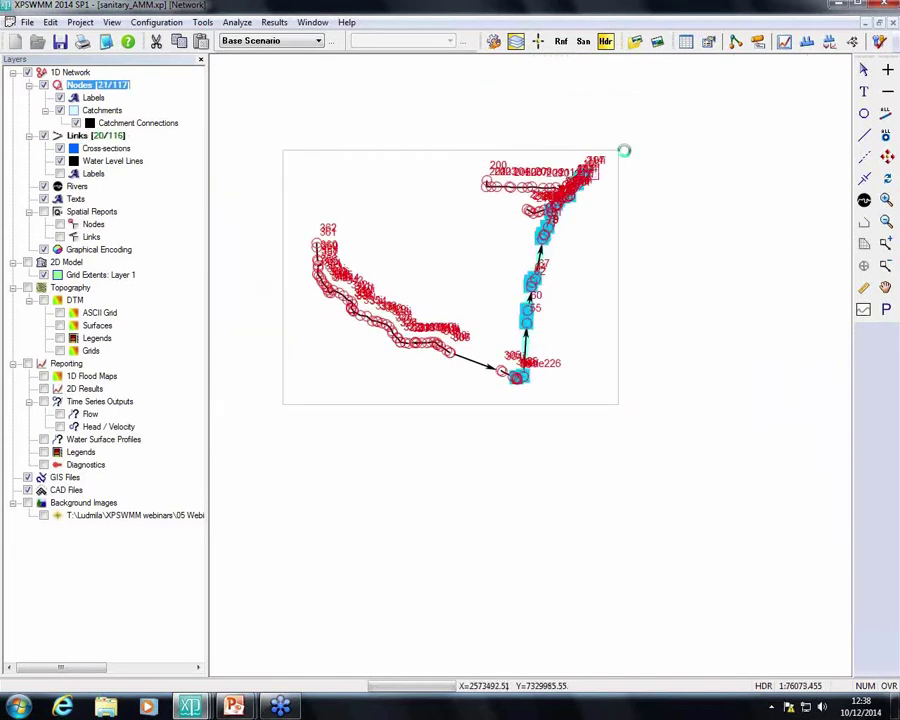
{"action": "left_click", "coordinate": [806, 43]}
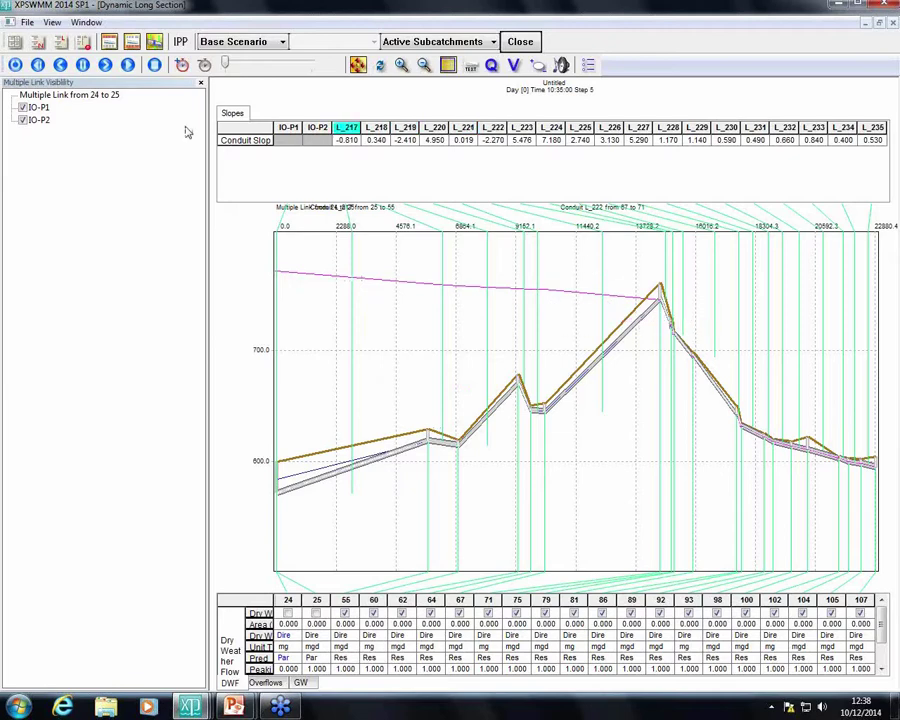
{"action": "left_click", "coordinate": [128, 65]}
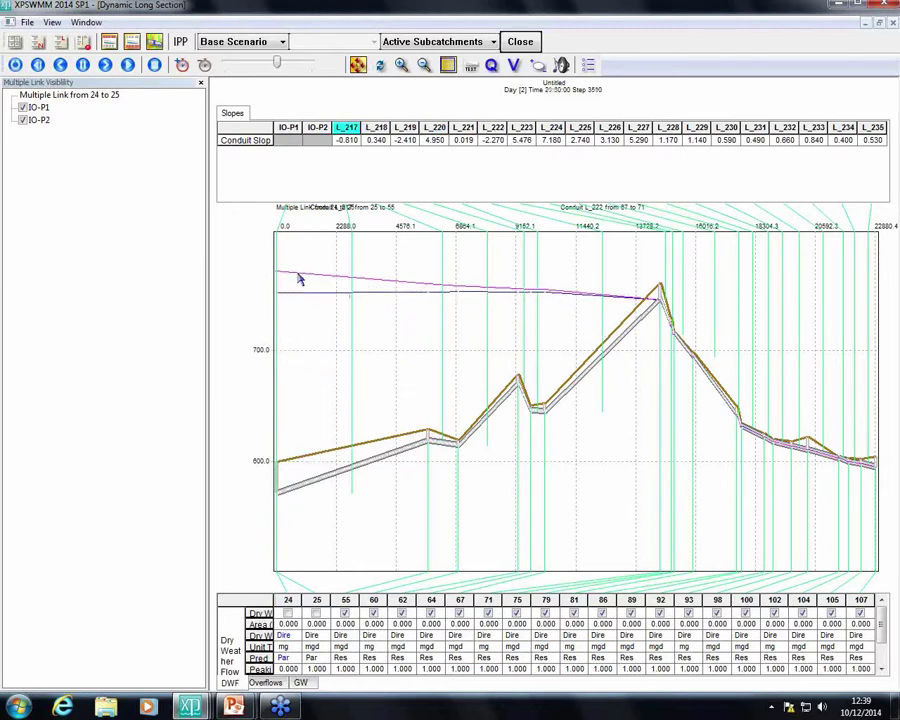
{"action": "left_click", "coordinate": [522, 44]}
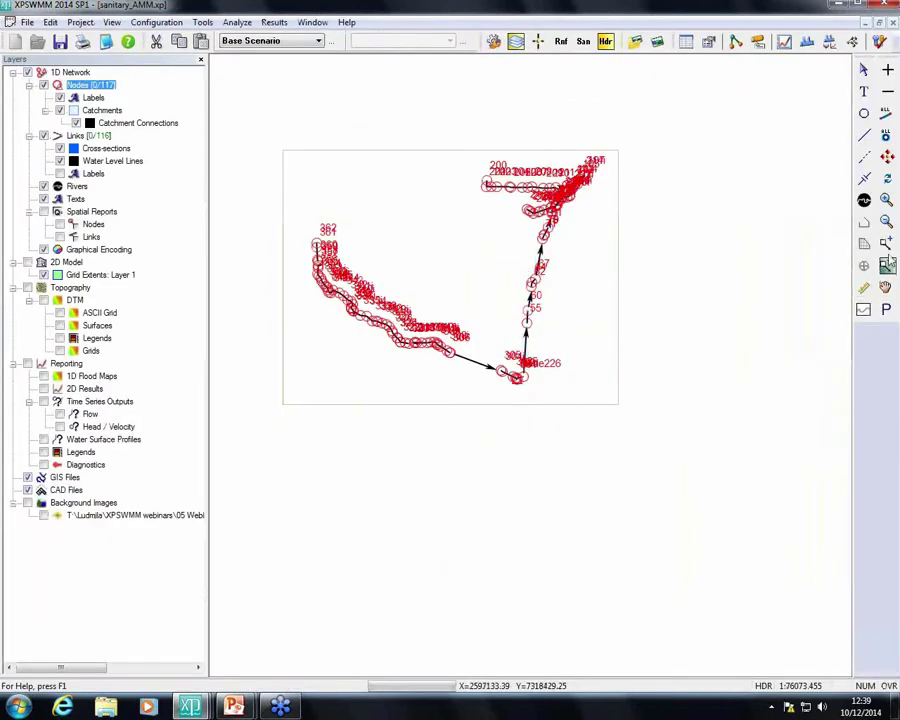
- Review the flow graphs of both pumps from node 24 to 25, enlarging IO-P1's first period, and return to the network
{"action": "left_click_drag", "start_coordinate": [498, 351], "coordinate": [557, 416]}
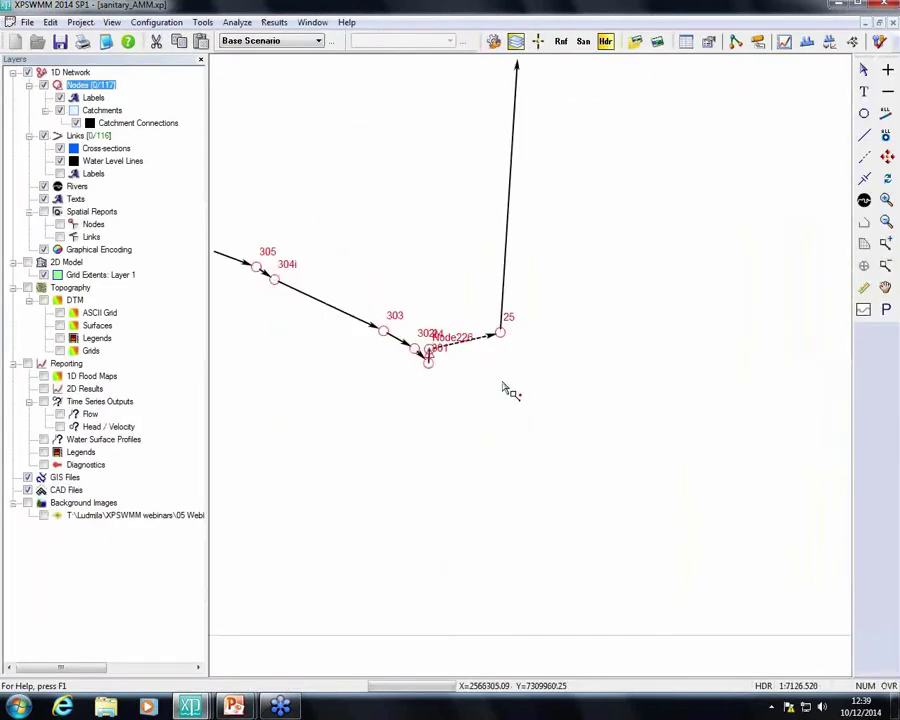
{"action": "left_click_drag", "start_coordinate": [386, 296], "coordinate": [520, 396]}
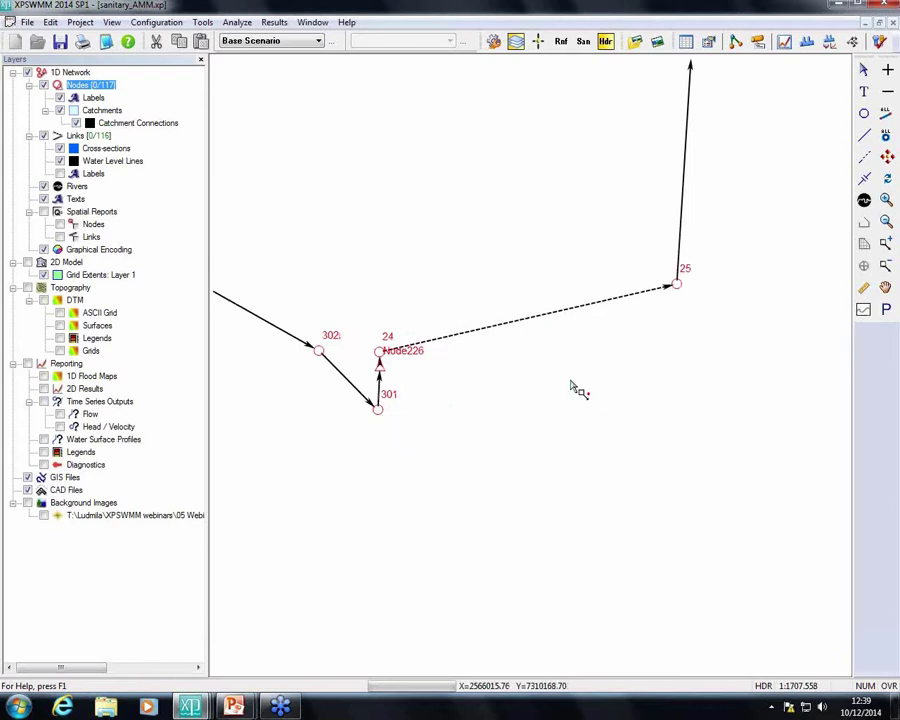
{"action": "left_click", "coordinate": [864, 69]}
{"action": "left_click", "coordinate": [590, 308]}
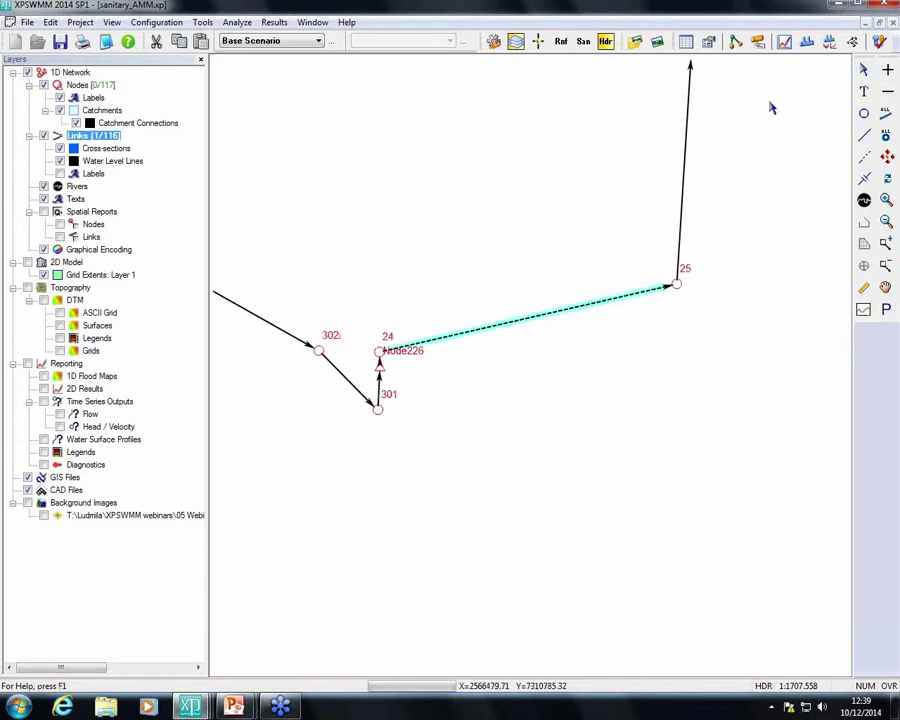
{"action": "left_click", "coordinate": [782, 53]}
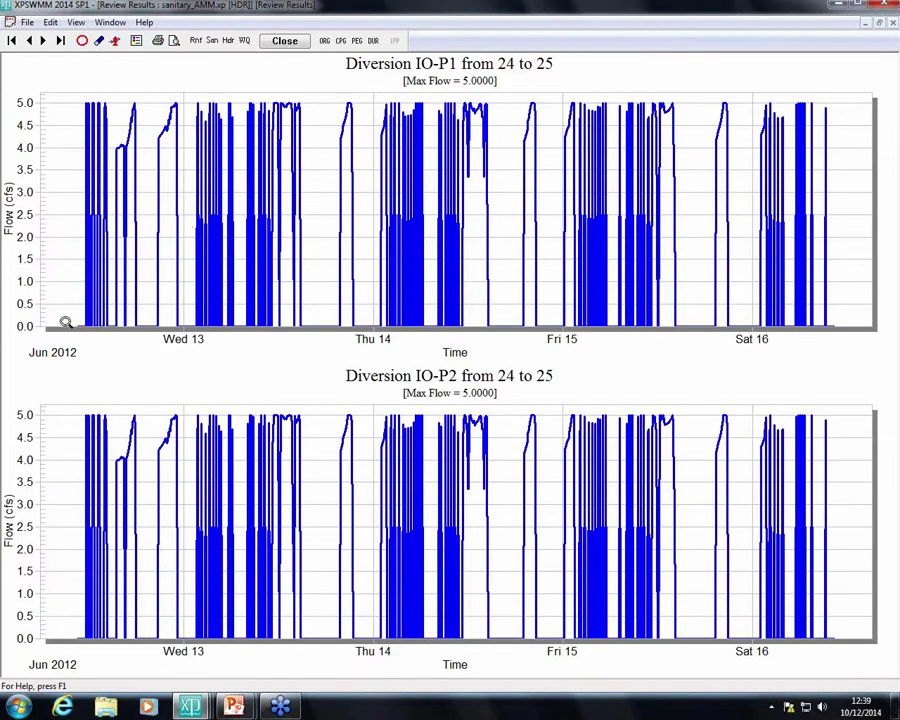
{"action": "left_click_drag", "start_coordinate": [60, 325], "coordinate": [191, 98]}
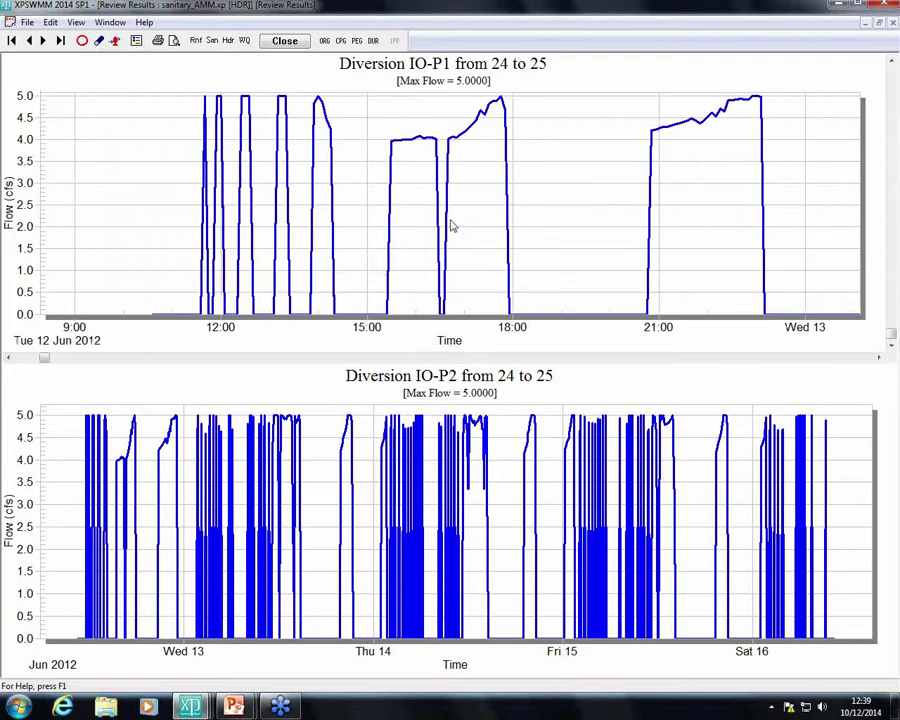
{"action": "left_click", "coordinate": [287, 42]}
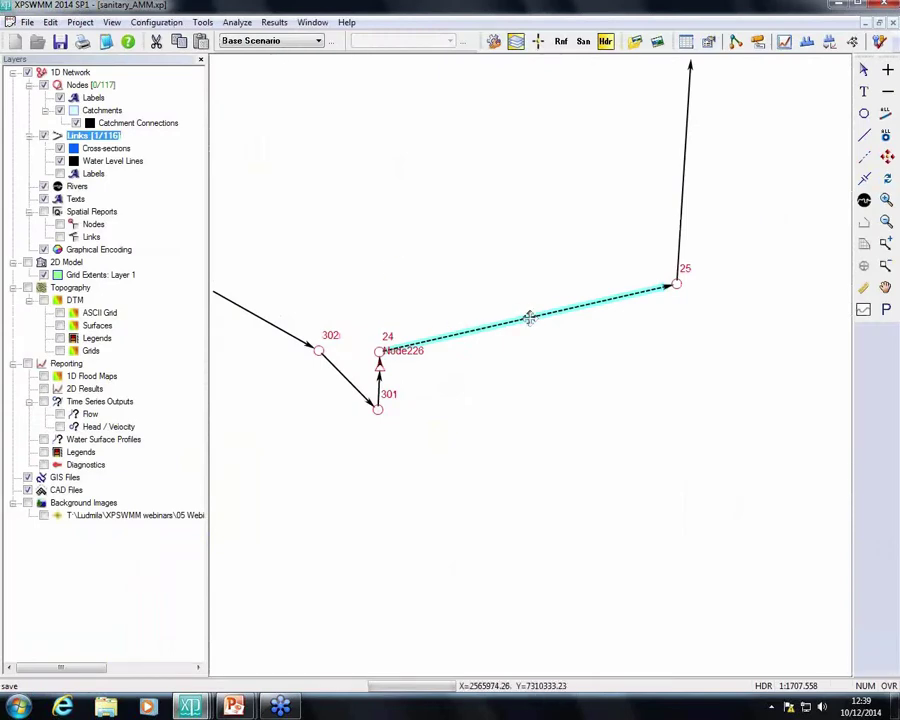
- Inspect where a gauged flow file is attached to pump 1 of the link from 24 to 25, discard the dialogs, and show the full network
{"action": "double_click", "coordinate": [639, 298]}
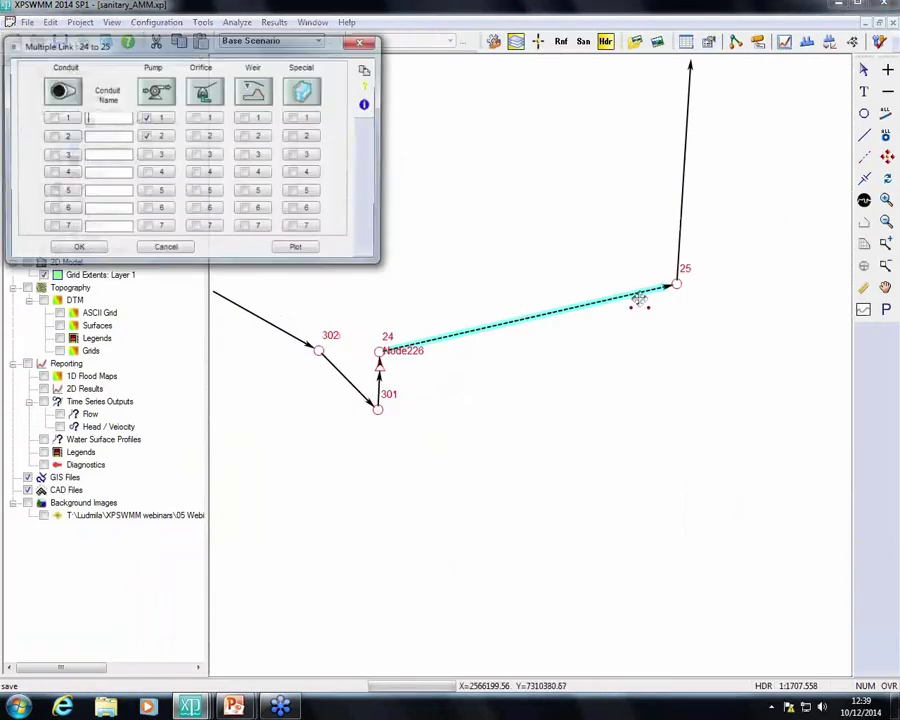
{"action": "left_click", "coordinate": [155, 120]}
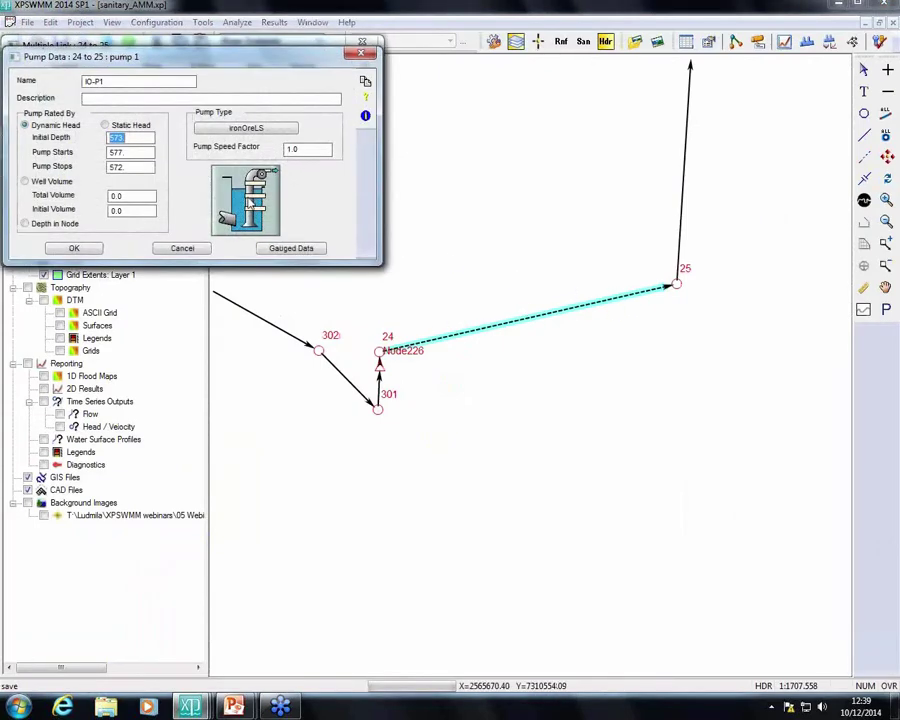
{"action": "left_click", "coordinate": [298, 252]}
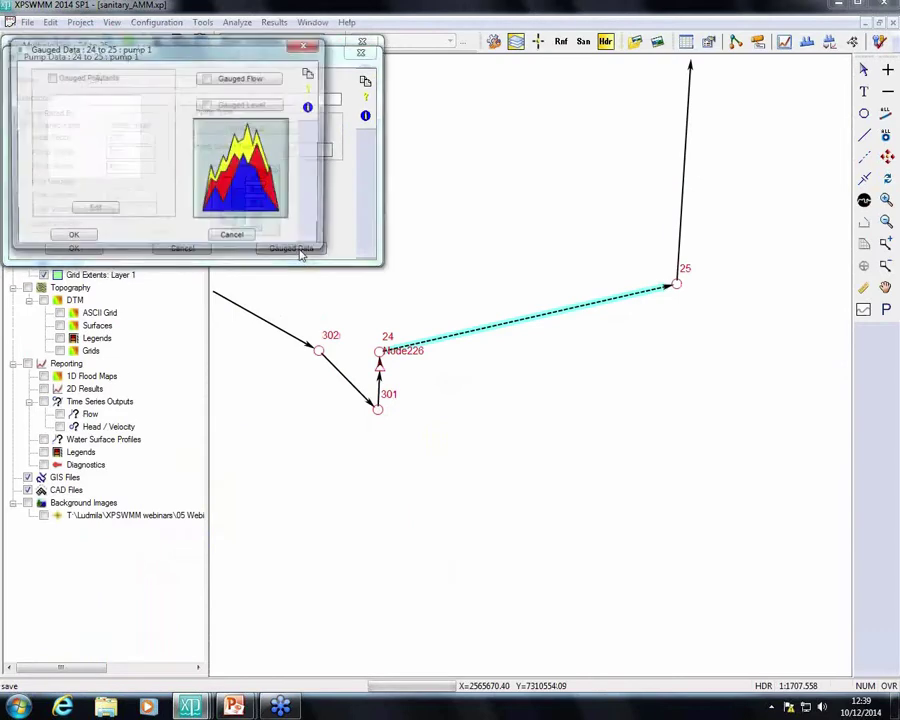
{"action": "left_click", "coordinate": [245, 80]}
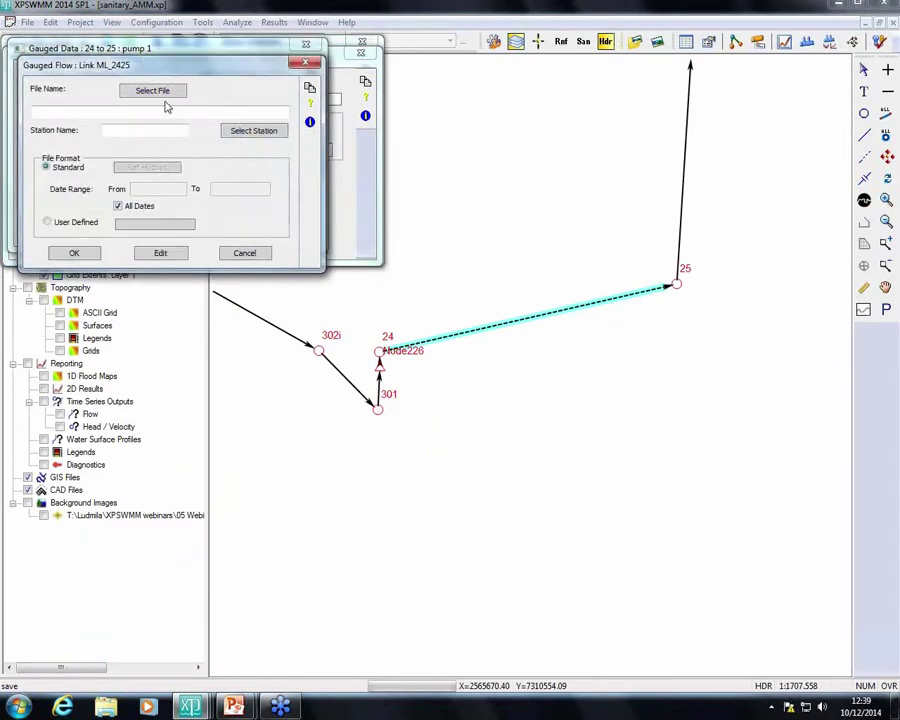
{"action": "left_click", "coordinate": [308, 65]}
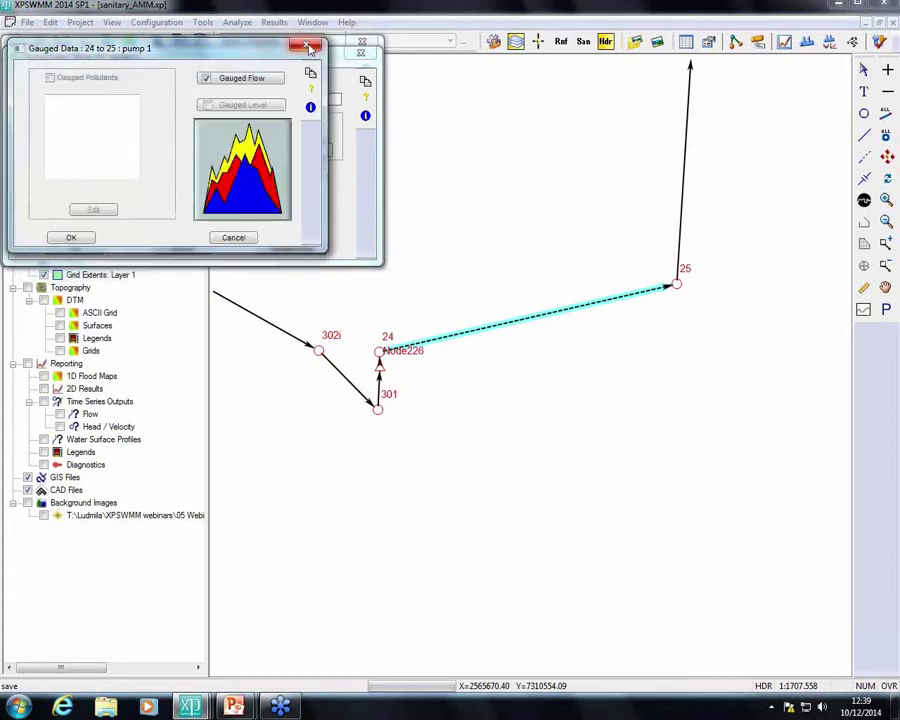
{"action": "left_click", "coordinate": [306, 44]}
{"action": "left_click", "coordinate": [370, 56]}
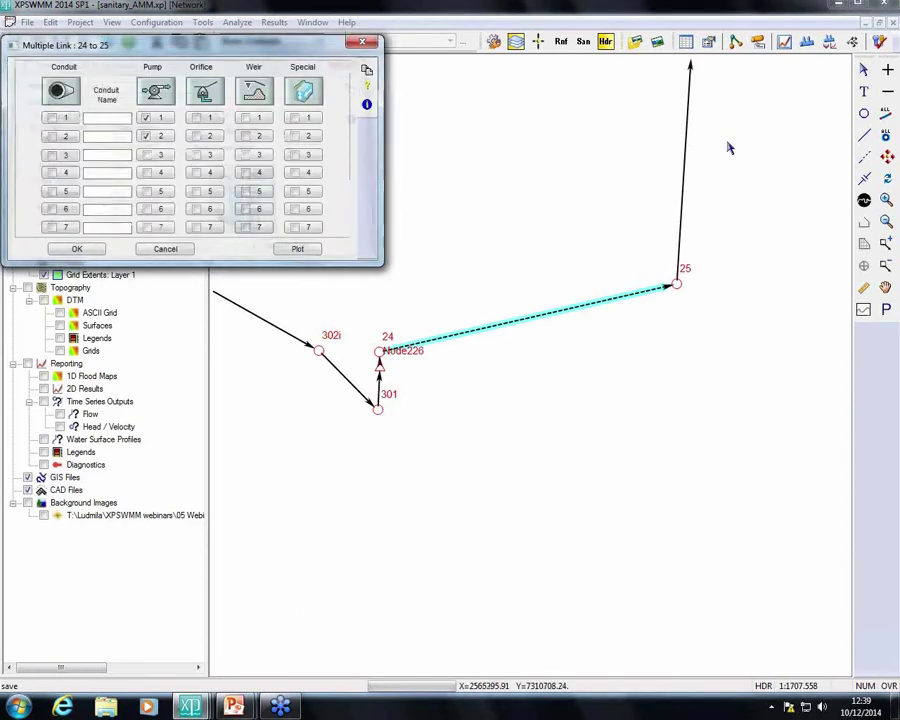
{"action": "left_click", "coordinate": [366, 44]}
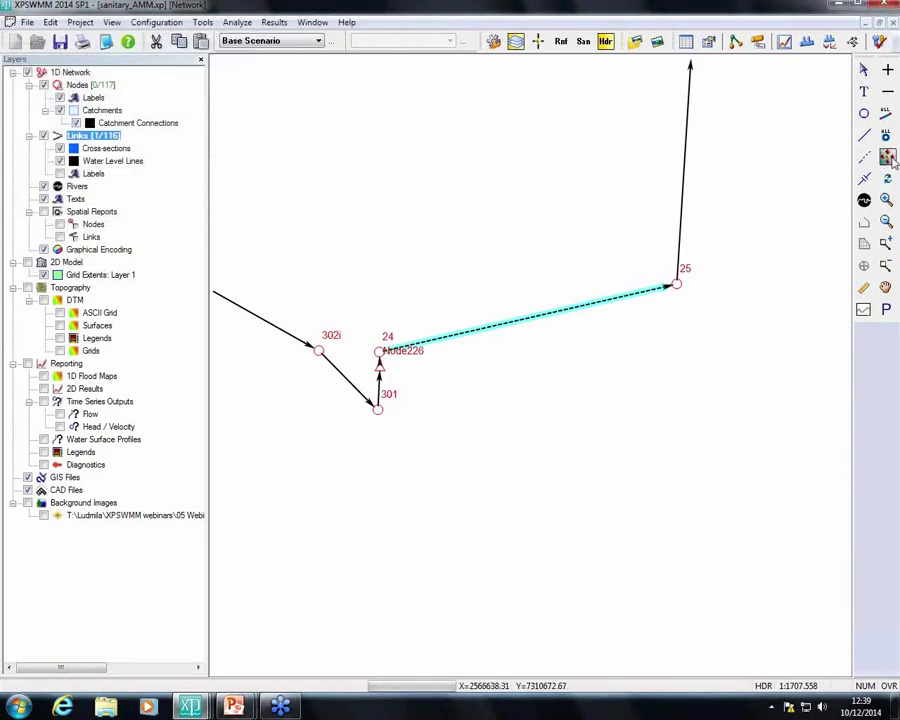
{"action": "left_click", "coordinate": [886, 157]}
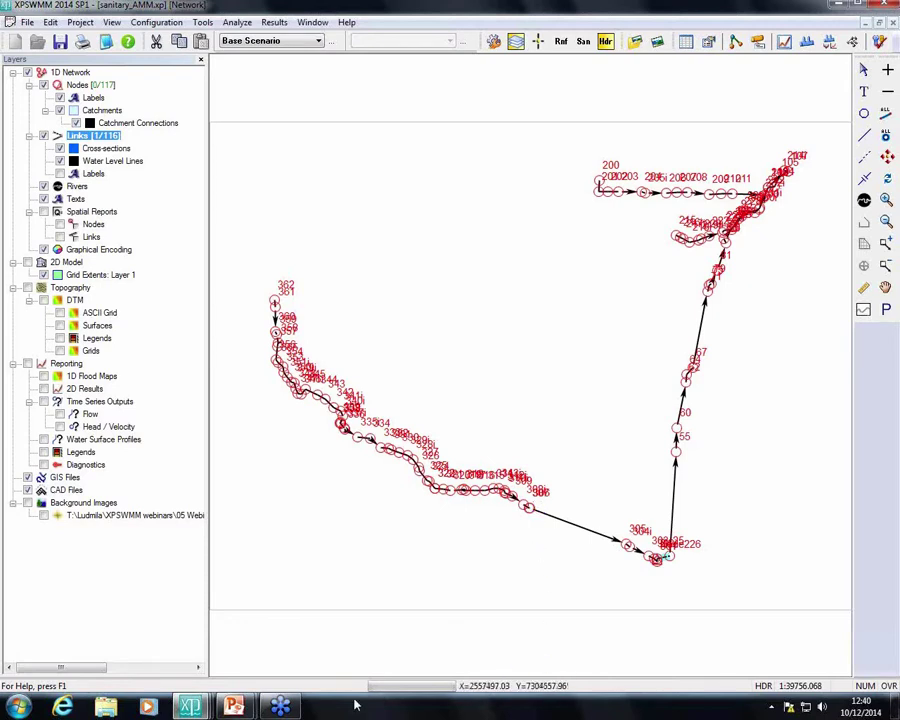
- Switch to the example.xp model and check Node 1's inflow data, including dry weather flow, without changing it
{"action": "mouse_move", "coordinate": [193, 707]}
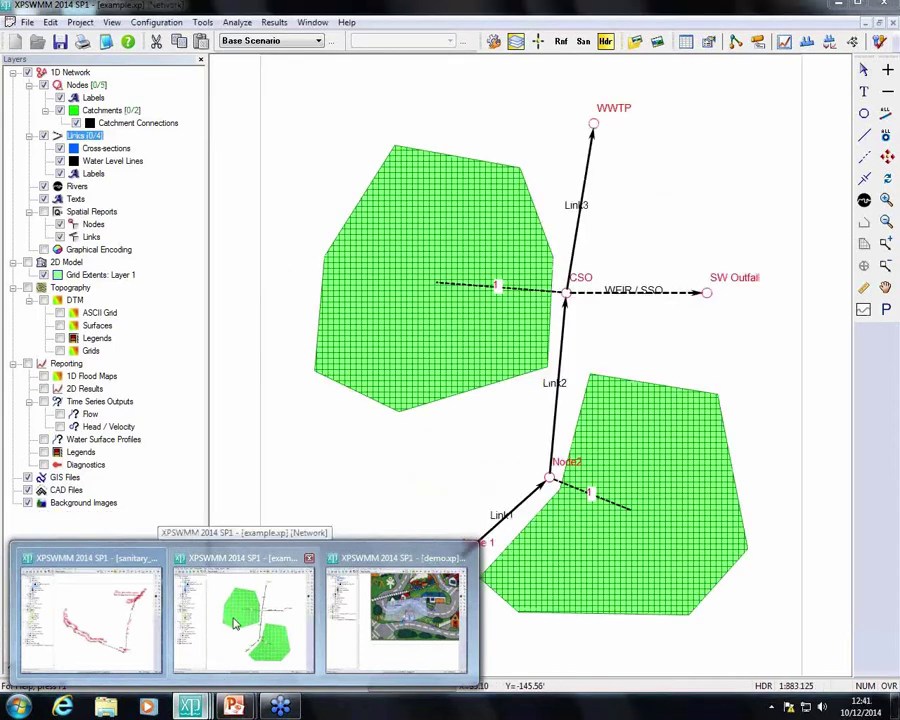
{"action": "mouse_move", "coordinate": [235, 650]}
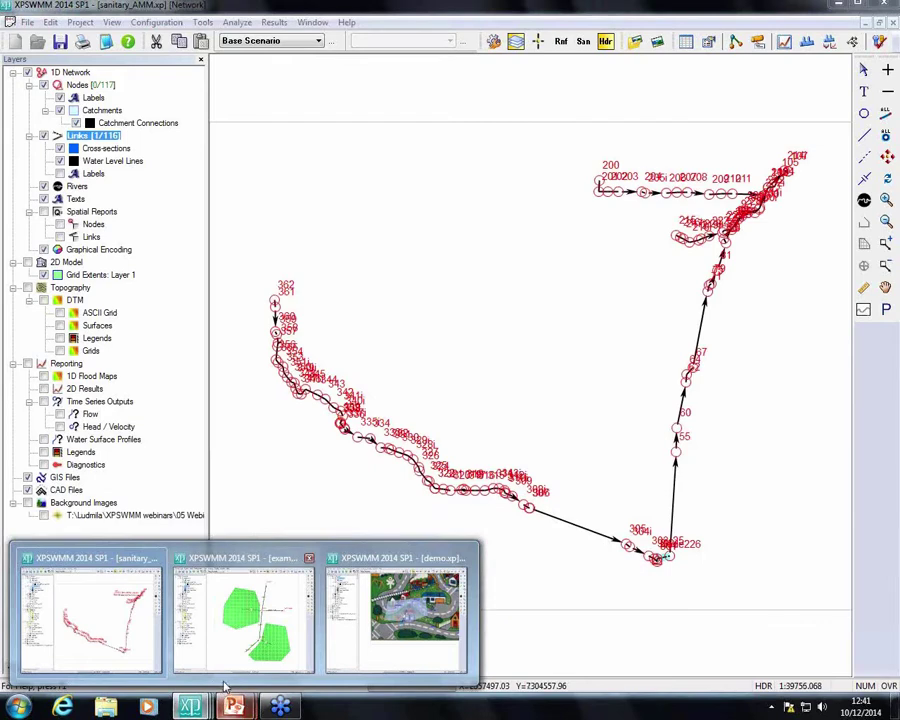
{"action": "left_click", "coordinate": [262, 630]}
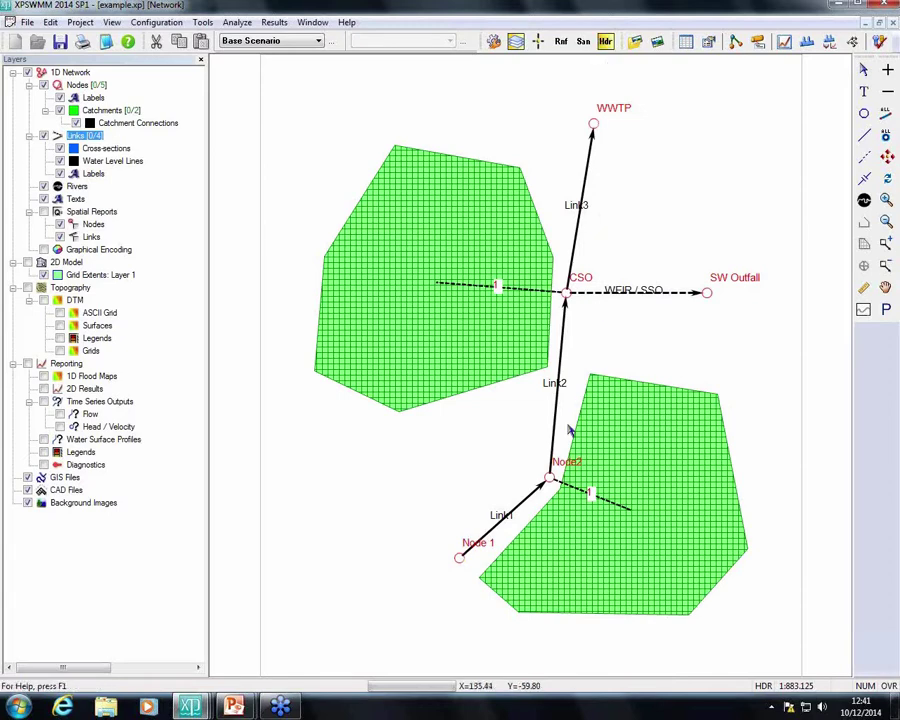
{"action": "double_click", "coordinate": [459, 558]}
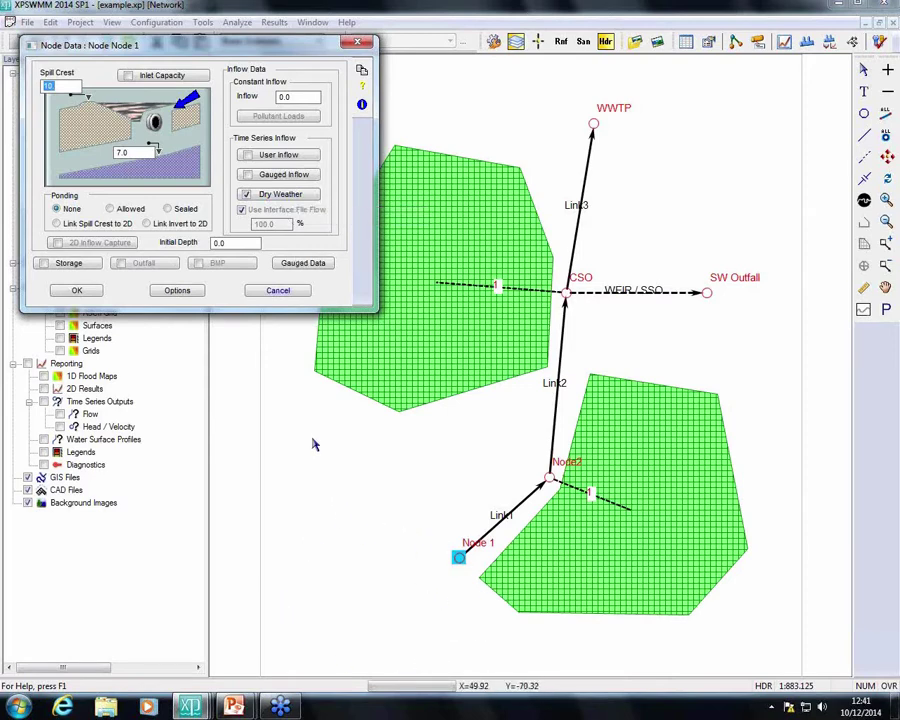
{"action": "left_click", "coordinate": [282, 293]}
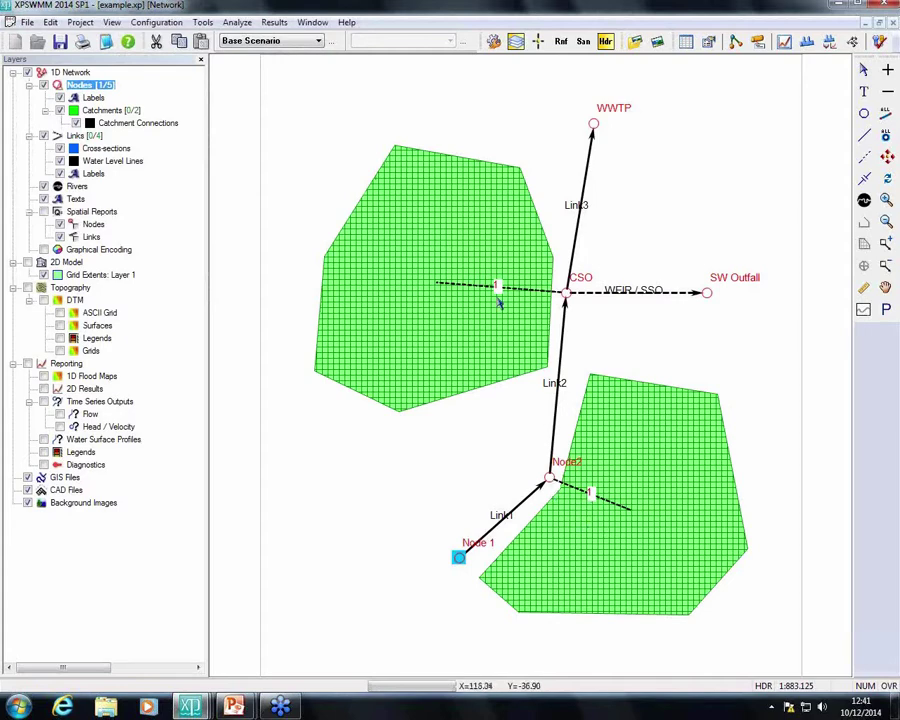
- Check the sub-catchment data of Node2 in runoff mode without changes, and return to hydraulics mode
{"action": "left_click", "coordinate": [562, 42]}
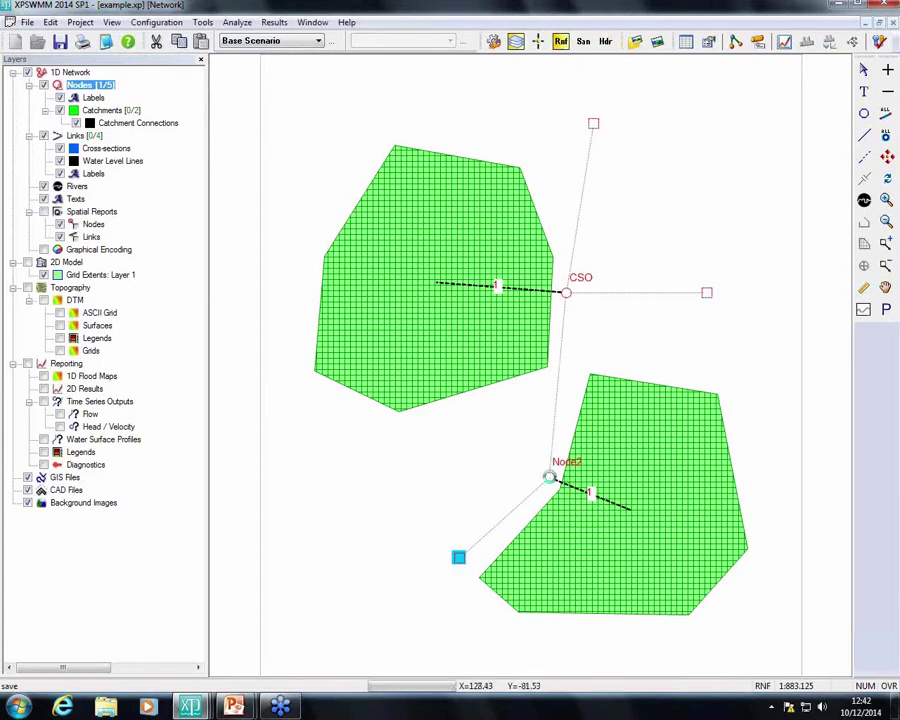
{"action": "double_click", "coordinate": [549, 478]}
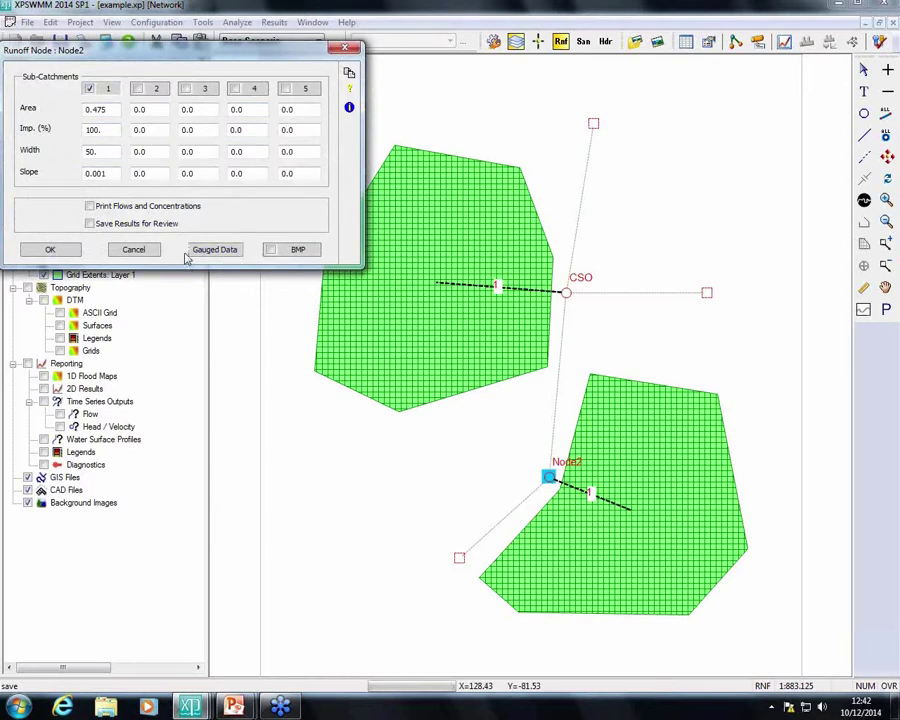
{"action": "left_click", "coordinate": [135, 250]}
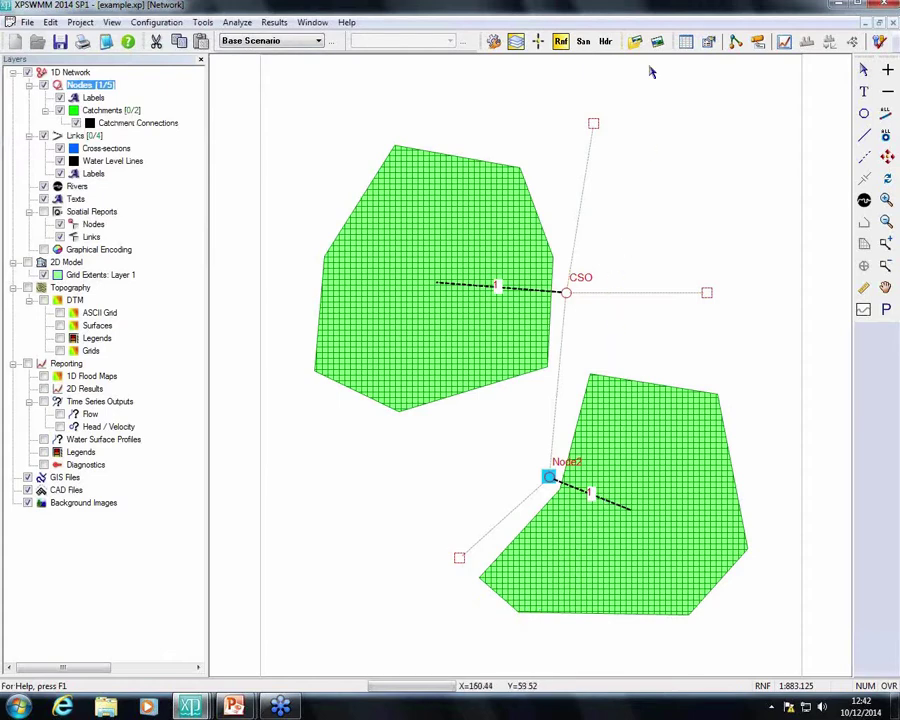
{"action": "left_click", "coordinate": [605, 41]}
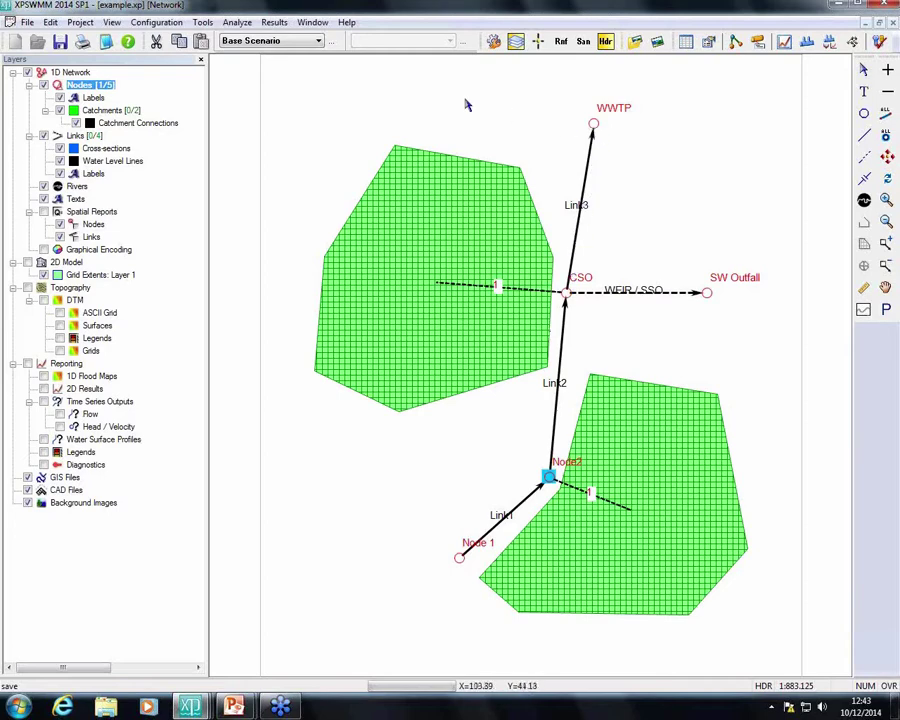
- Review the Base Scenario dynamic long section along the path from Node 1 to WWTP, and return to the network
{"action": "left_click", "coordinate": [318, 42]}
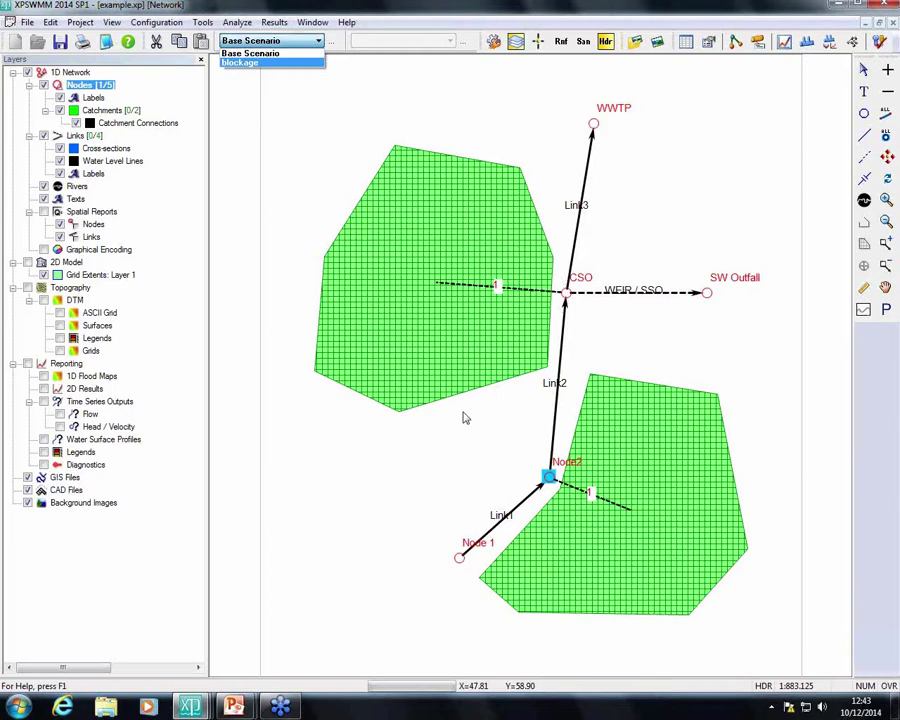
{"action": "left_click", "coordinate": [391, 620]}
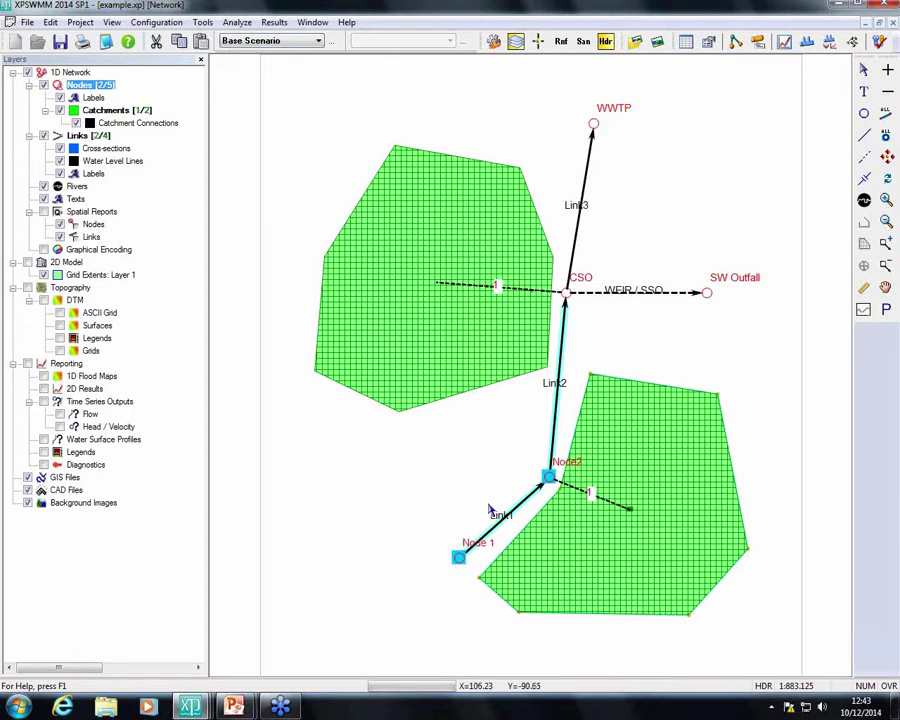
{"action": "left_click", "coordinate": [452, 570]}
{"action": "left_click", "coordinate": [460, 557]}
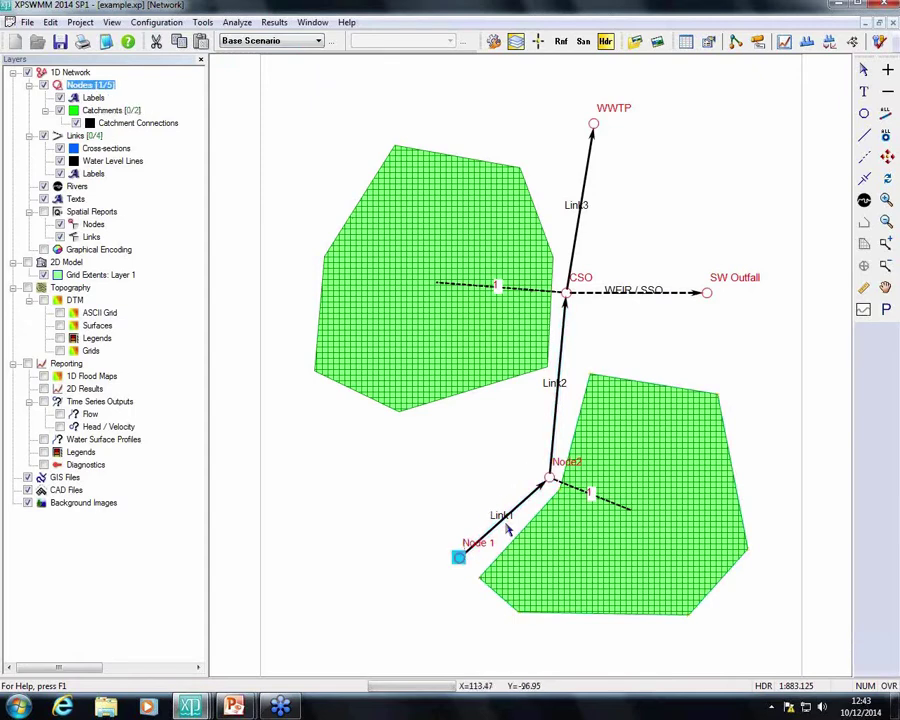
{"action": "left_click", "coordinate": [605, 43]}
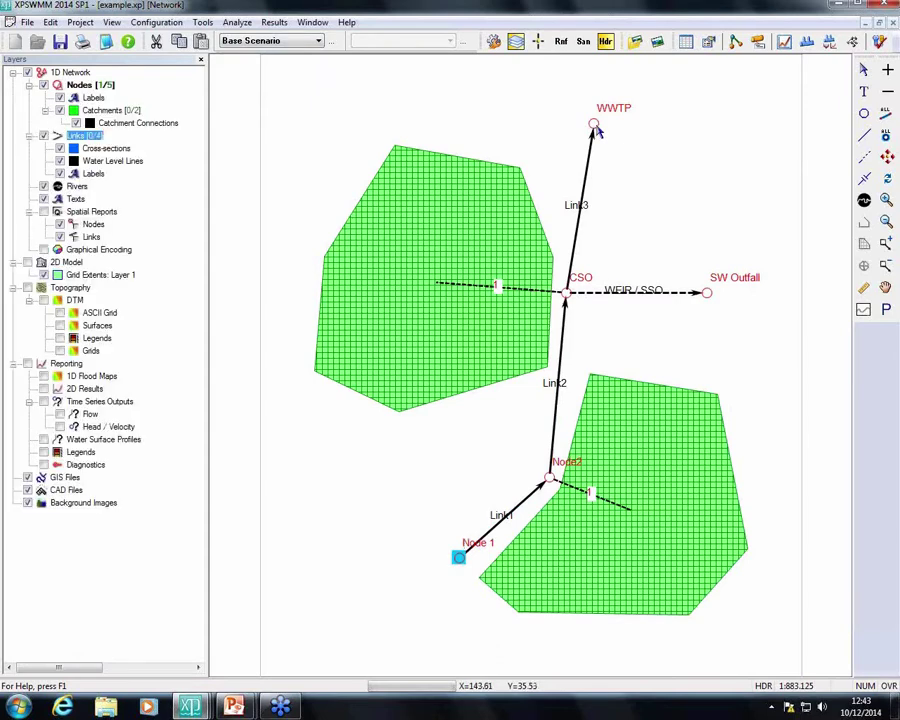
{"action": "left_click", "coordinate": [595, 125]}
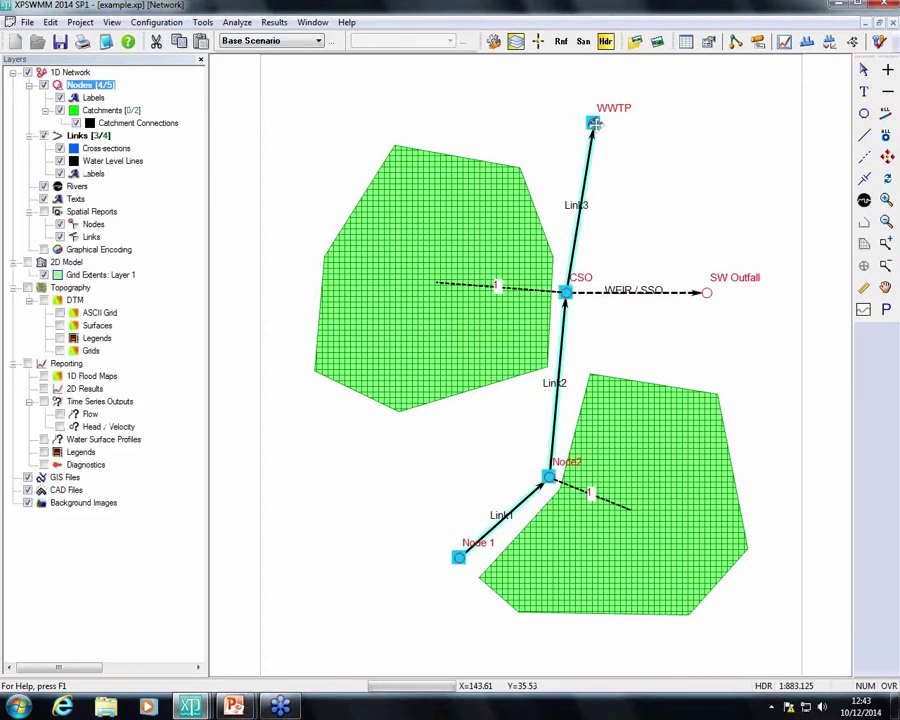
{"action": "left_click", "coordinate": [806, 43]}
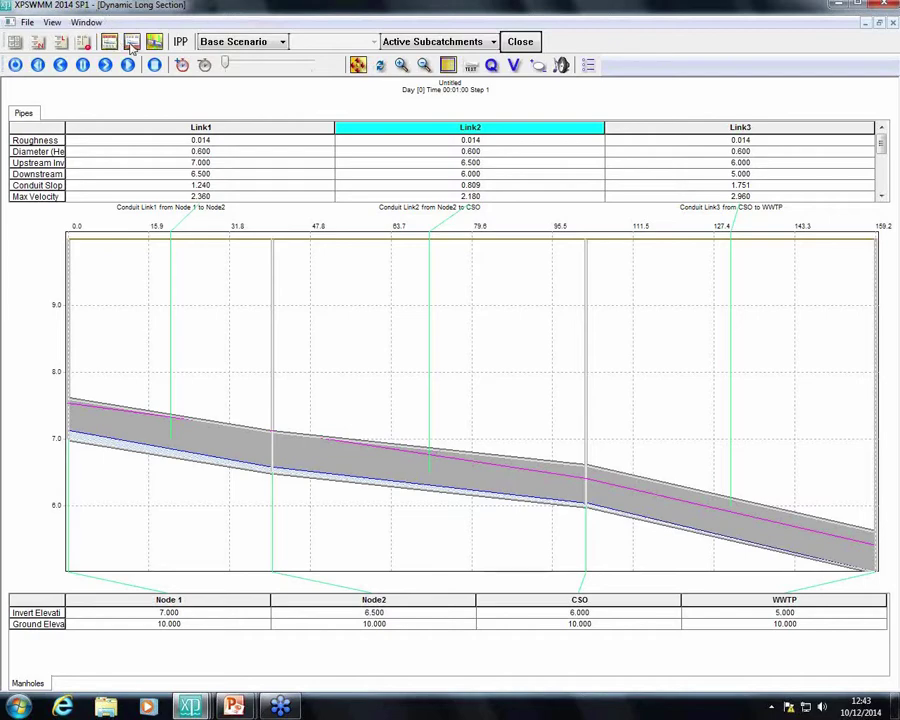
{"action": "left_click", "coordinate": [62, 41]}
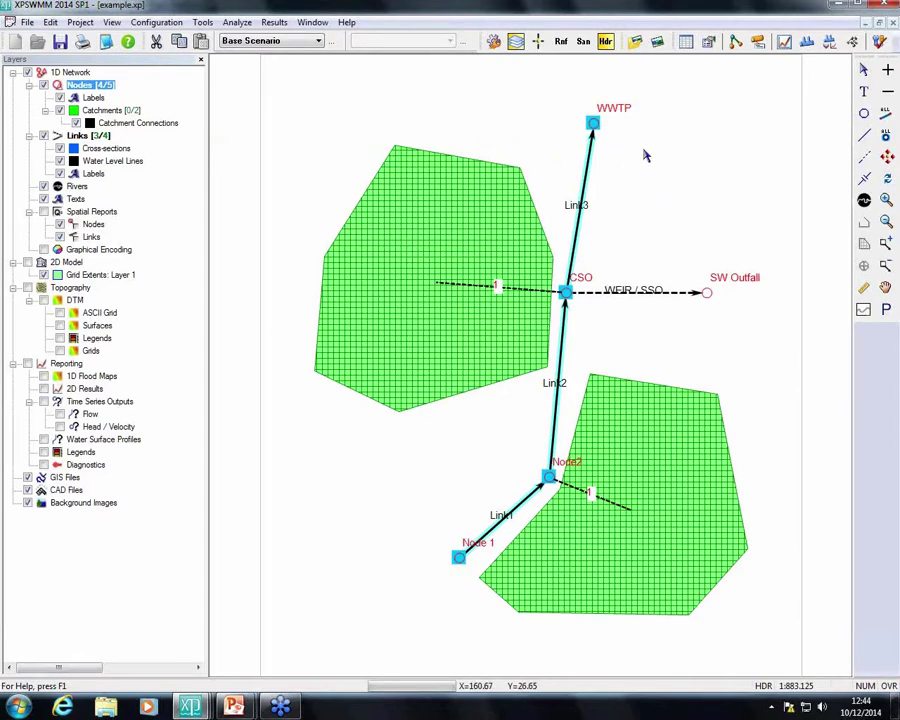
- Activate the blockage scenario and display its dynamic long section along the path from Node 1 to WWTP
{"action": "left_click", "coordinate": [318, 41]}
{"action": "left_click", "coordinate": [313, 74]}
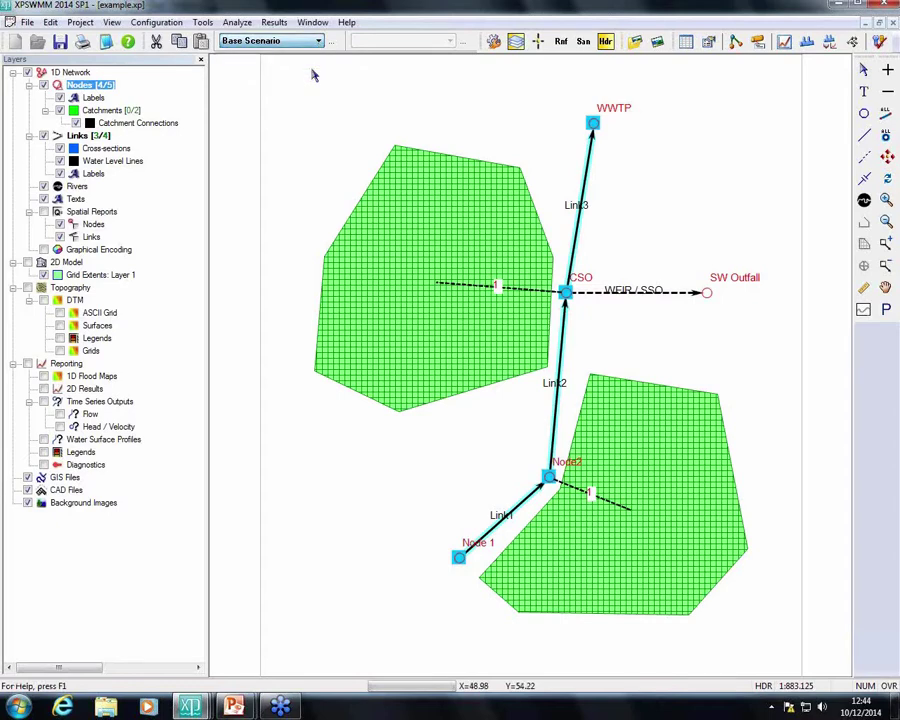
{"action": "left_click", "coordinate": [313, 74]}
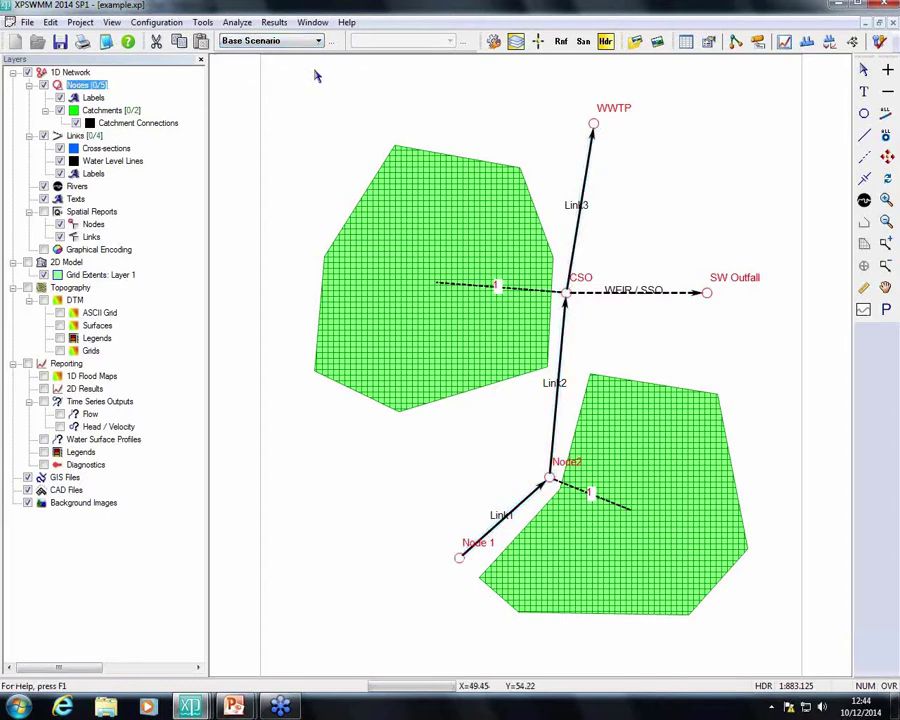
{"action": "left_click", "coordinate": [459, 558]}
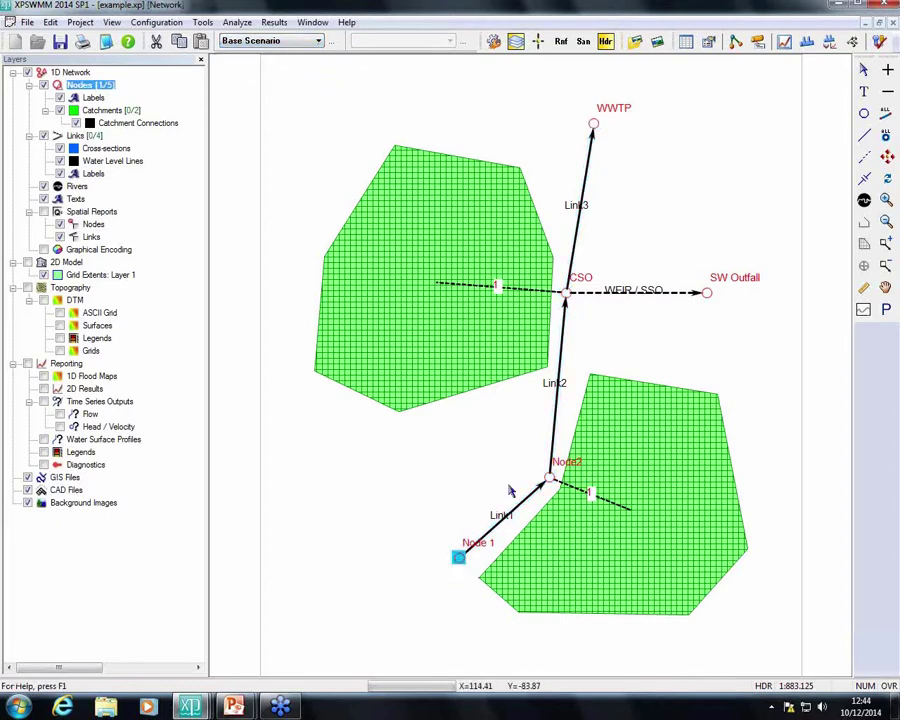
{"action": "left_click", "coordinate": [593, 125], "text": "shift"}
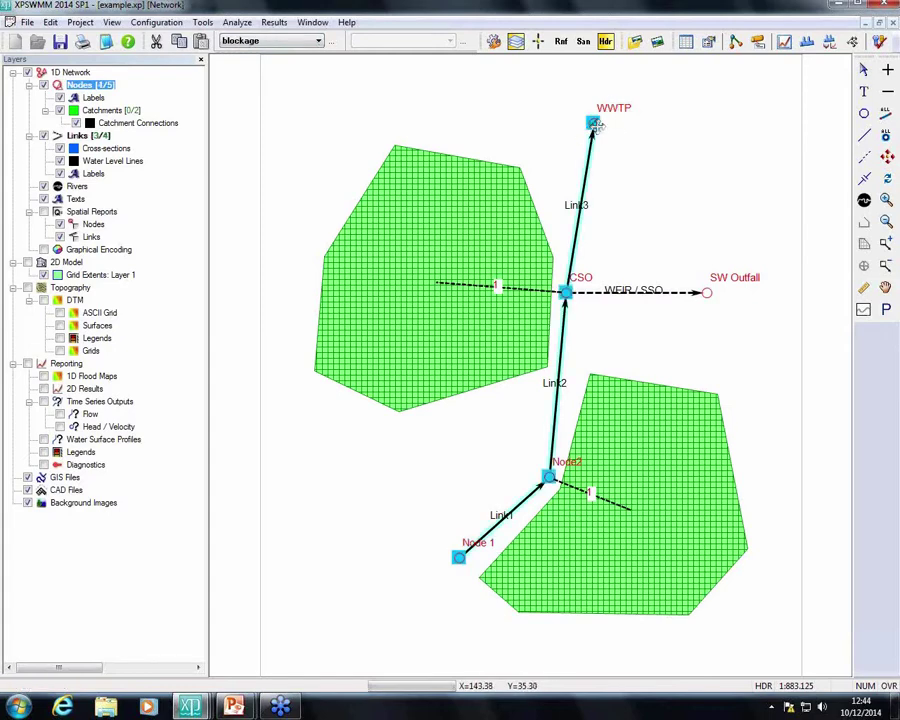
{"action": "left_click", "coordinate": [808, 42]}
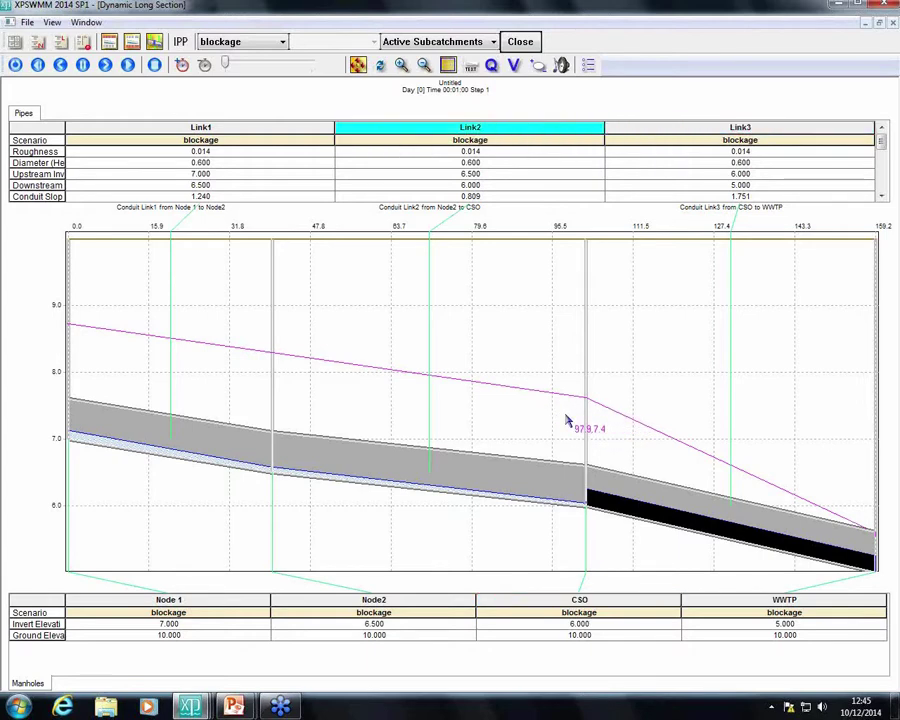
- Leave the WWTP long section and display the blockage scenario's dynamic long section along the path from Node 1 to SW Outfall
{"action": "left_click", "coordinate": [520, 42]}
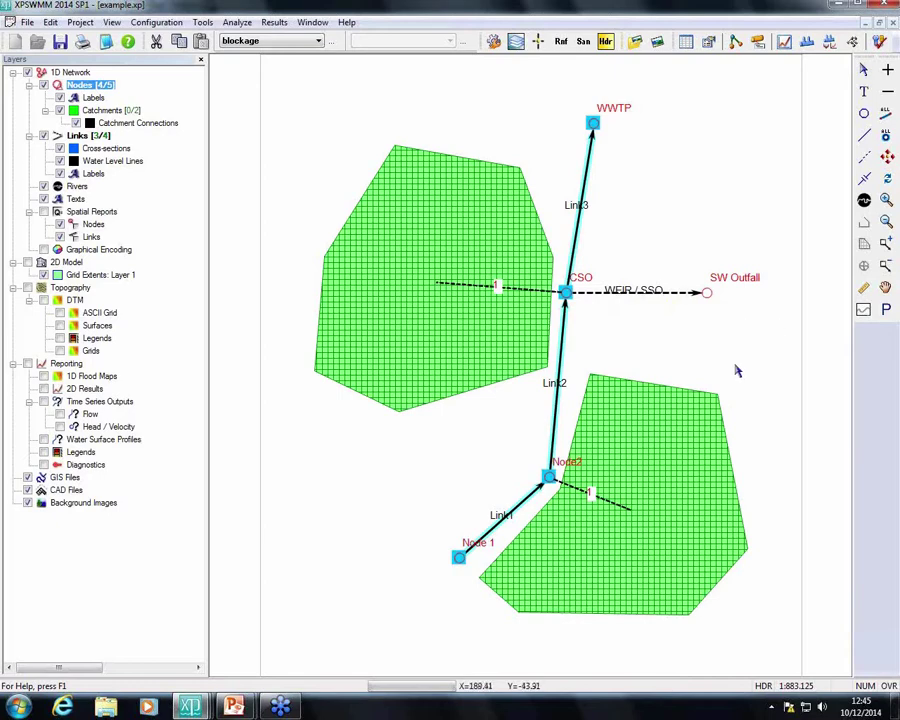
{"action": "left_click", "coordinate": [458, 556]}
{"action": "left_click", "coordinate": [422, 546]}
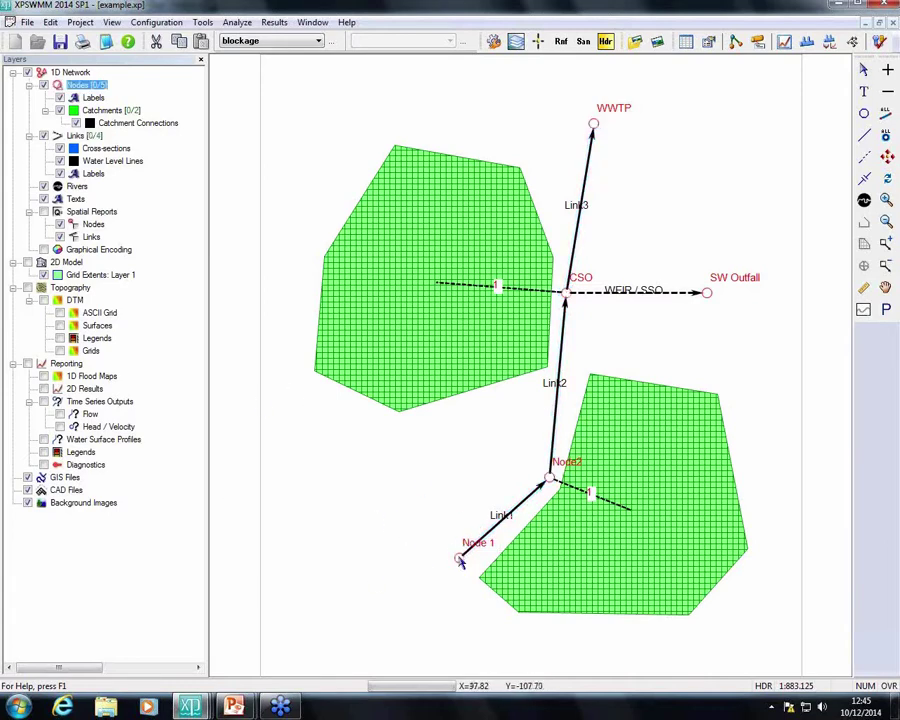
{"action": "left_click", "coordinate": [459, 559]}
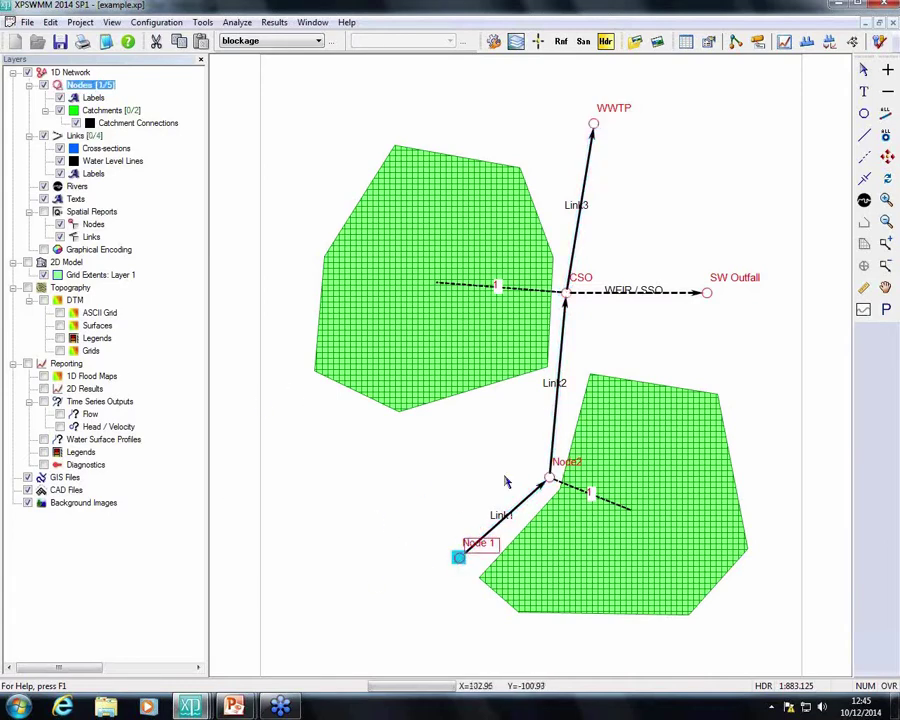
{"action": "left_click", "coordinate": [707, 297], "text": "shift"}
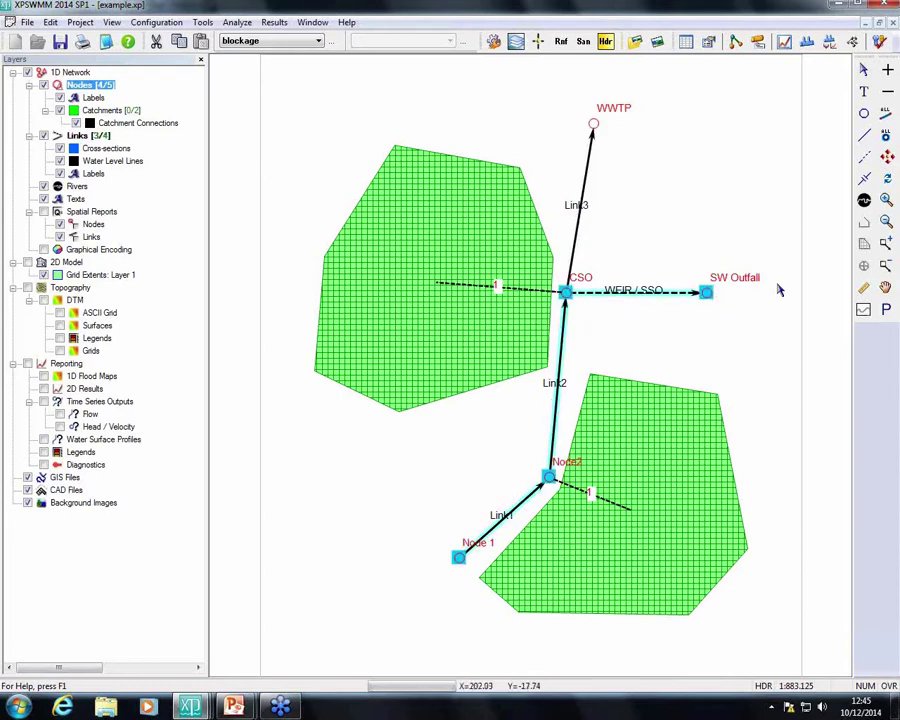
{"action": "left_click", "coordinate": [804, 43]}
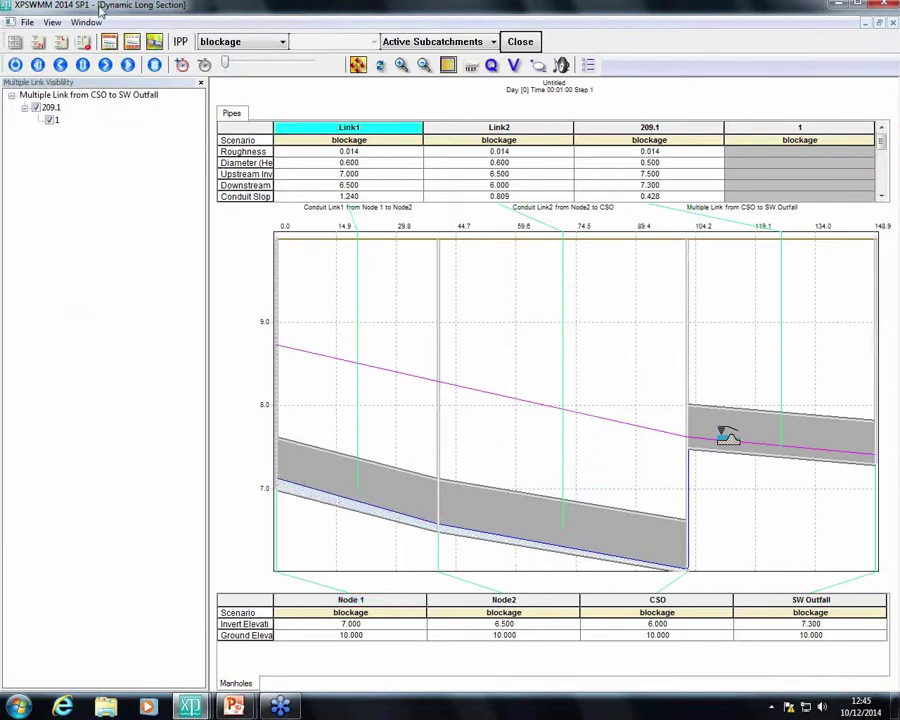
- Play the water level animation through the weir path at an adjusted playback speed, and return to the network
{"action": "left_click", "coordinate": [127, 64]}
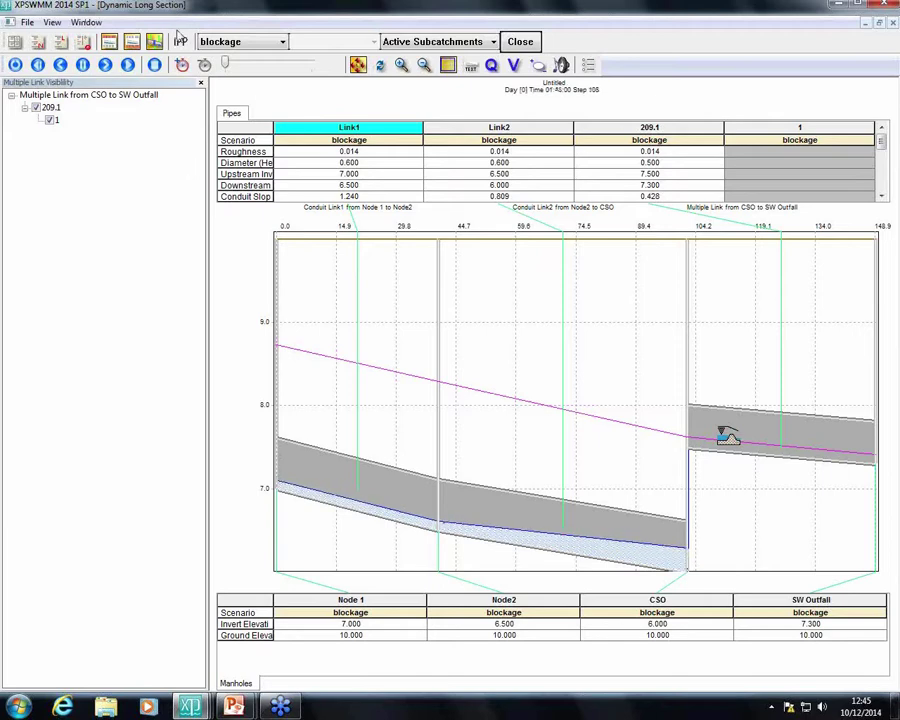
{"action": "left_click", "coordinate": [181, 66]}
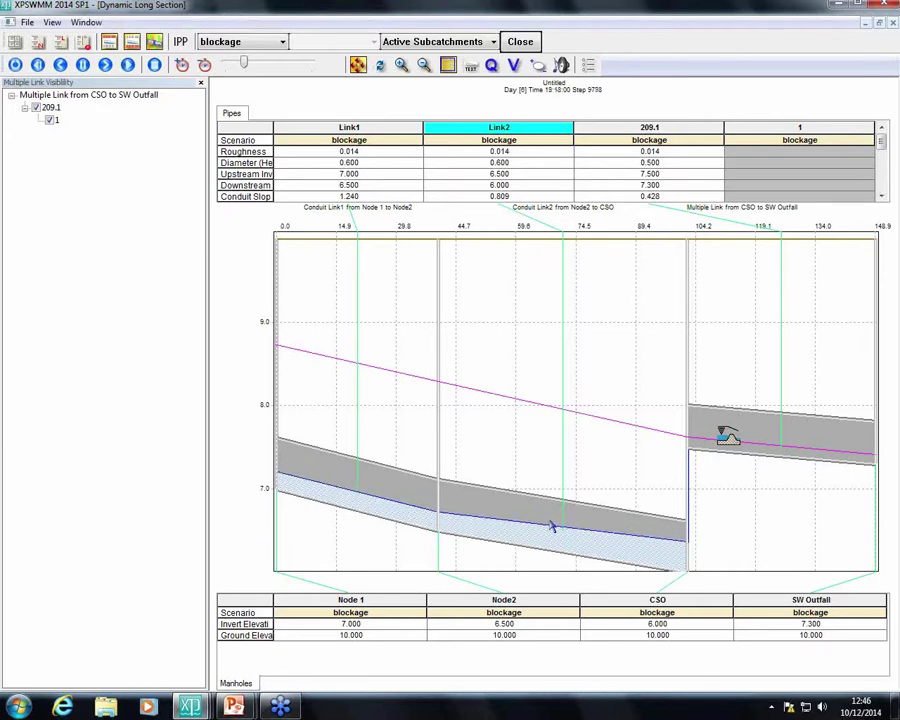
{"action": "left_click", "coordinate": [520, 42]}
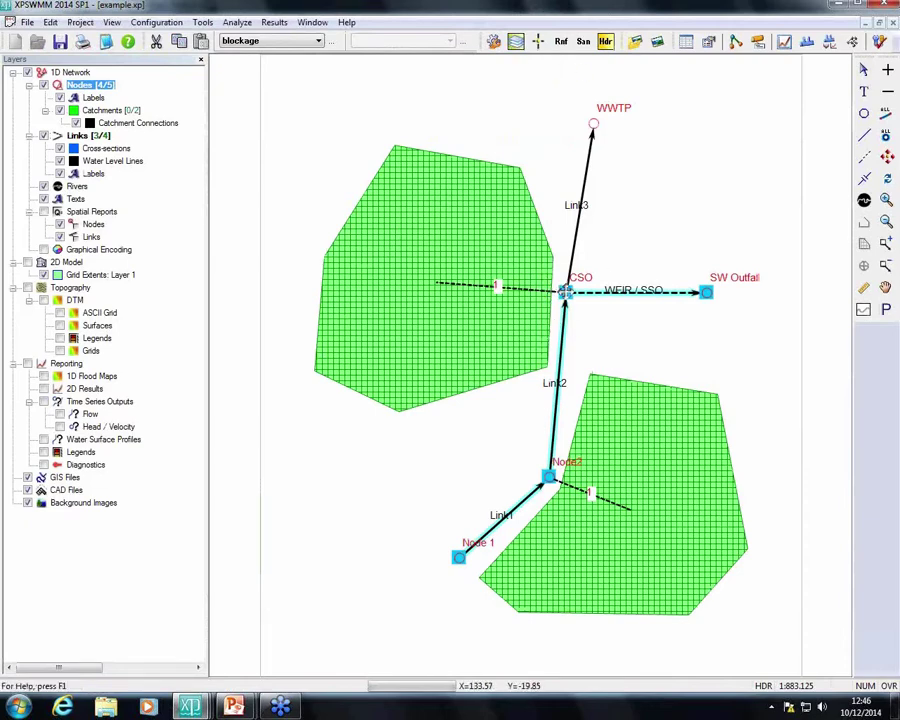
- Compare the CSO node's stage graph for the Base Scenario and blockage, and switch to the PowerPoint presentation
{"action": "left_click", "coordinate": [466, 438]}
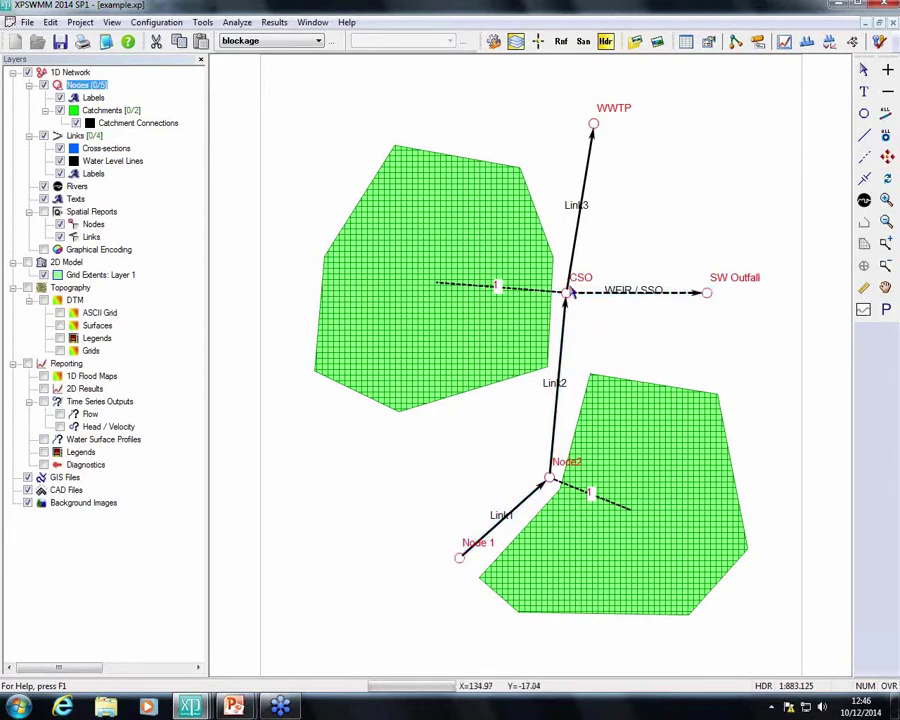
{"action": "left_click", "coordinate": [566, 301]}
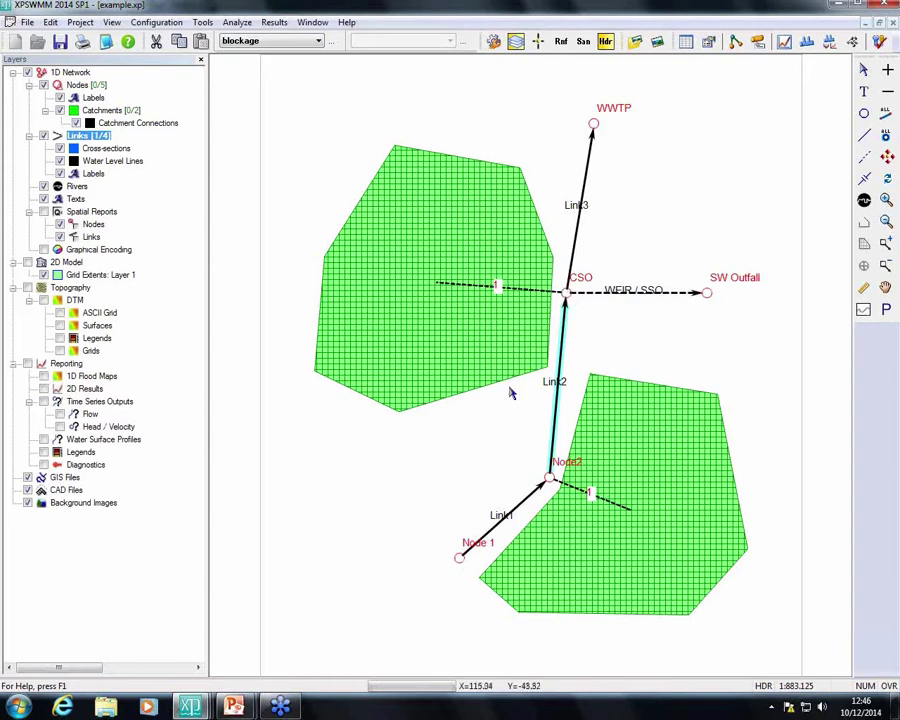
{"action": "left_click", "coordinate": [483, 450]}
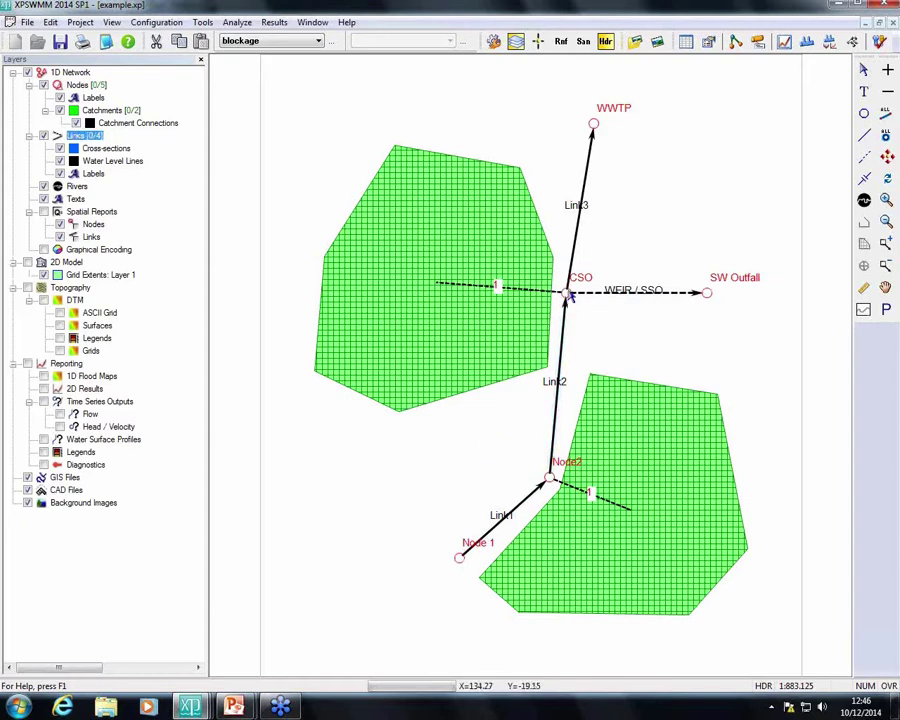
{"action": "left_click", "coordinate": [566, 292]}
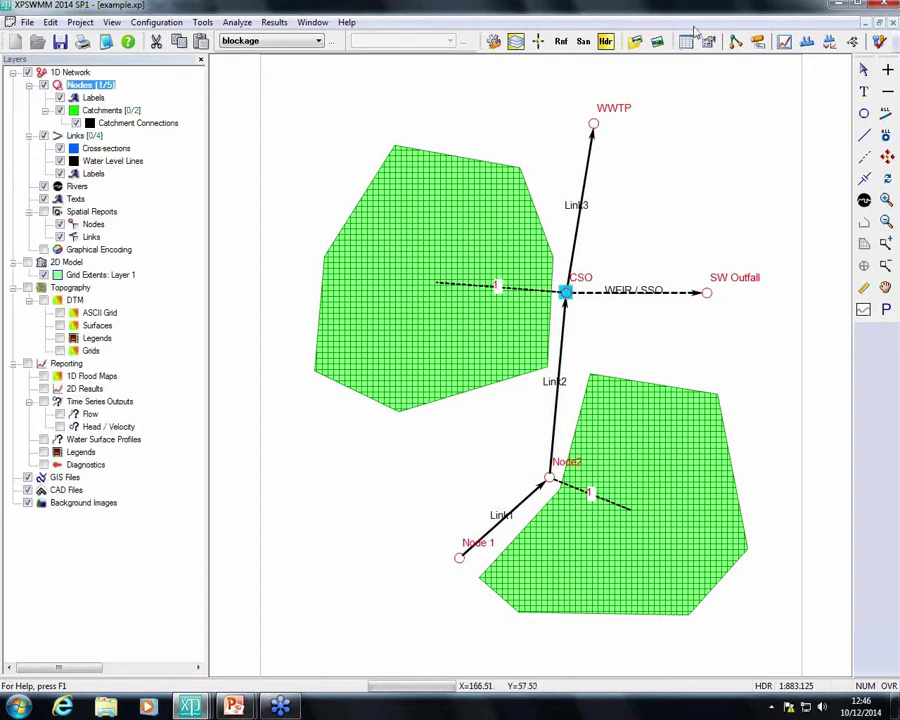
{"action": "left_click", "coordinate": [786, 47]}
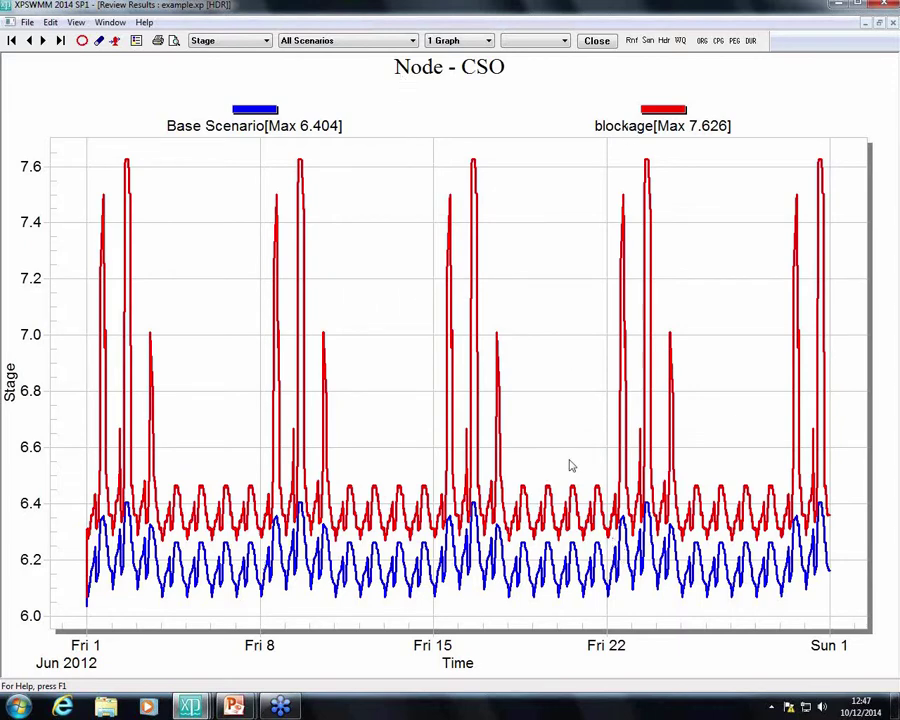
{"action": "left_click", "coordinate": [597, 41]}
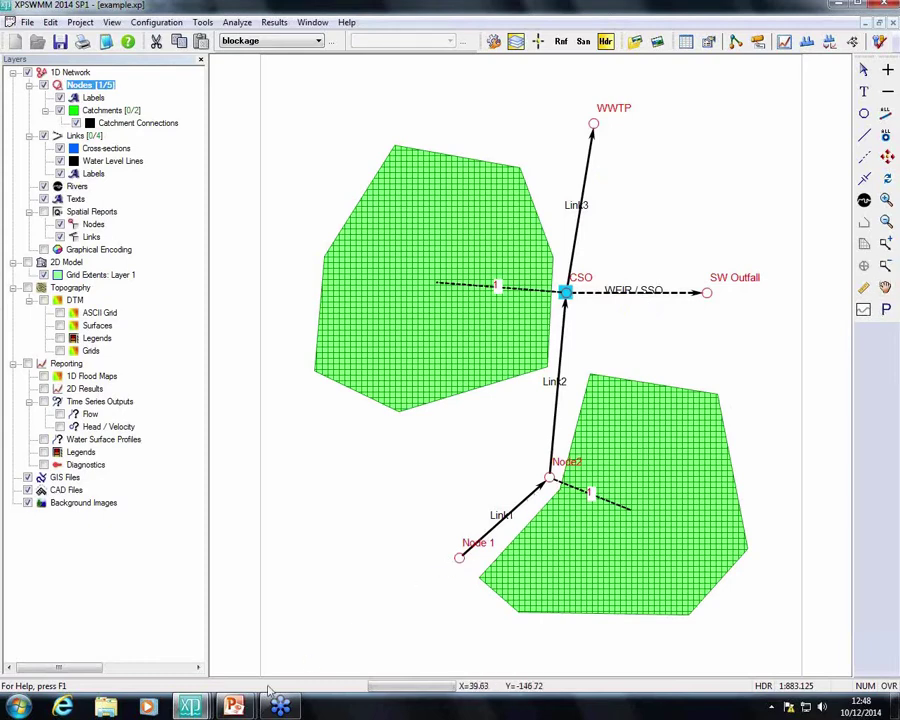
{"action": "left_click", "coordinate": [236, 707]}
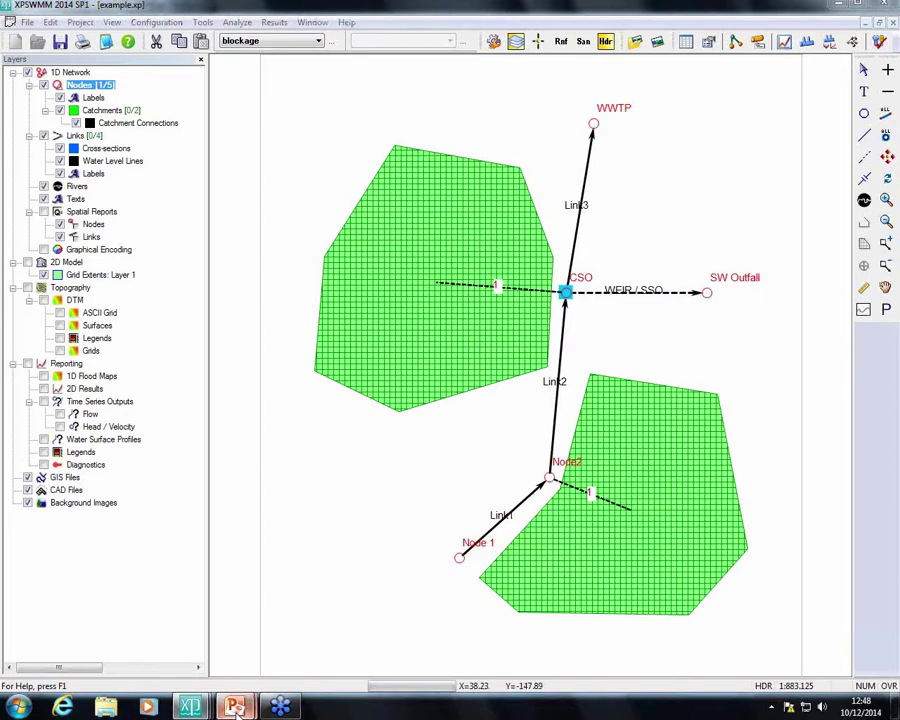